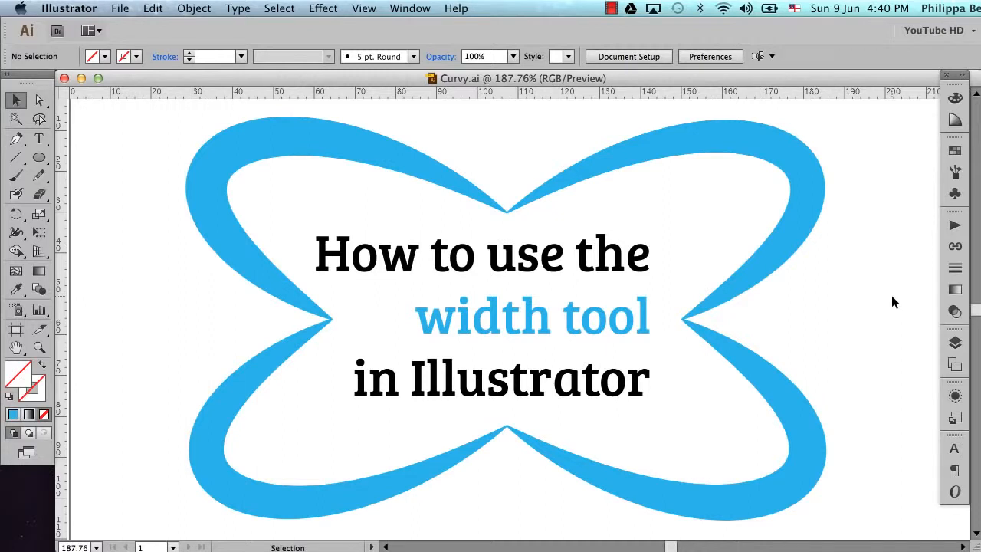
- Delete the title text and all the blue curved shapes from the artboard
left_click_drag(878, 194, 423, 454)
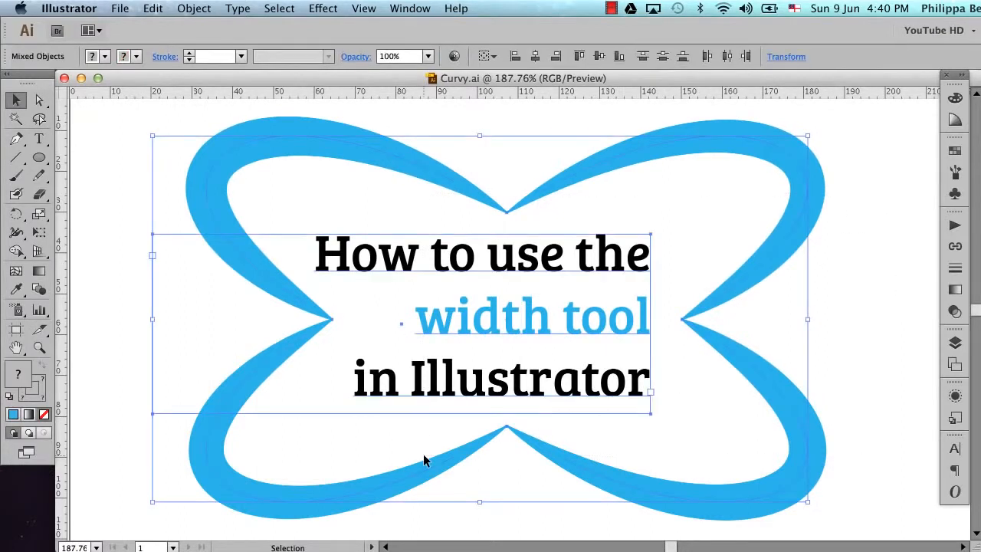
key("Delete")
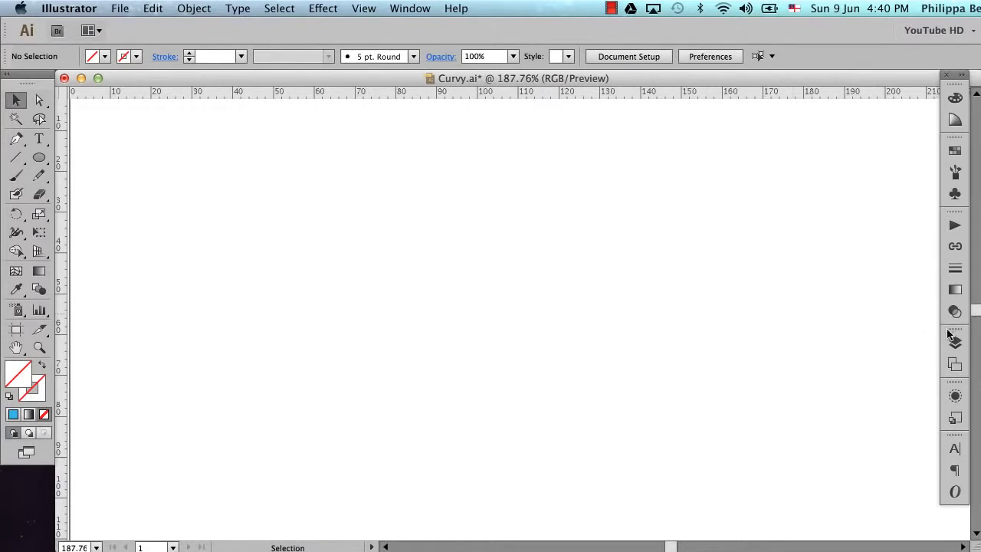
left_click(955, 340)
left_click(955, 340)
- Add a line of point text reading "Curvy" on the empty artboard
left_click(39, 139)
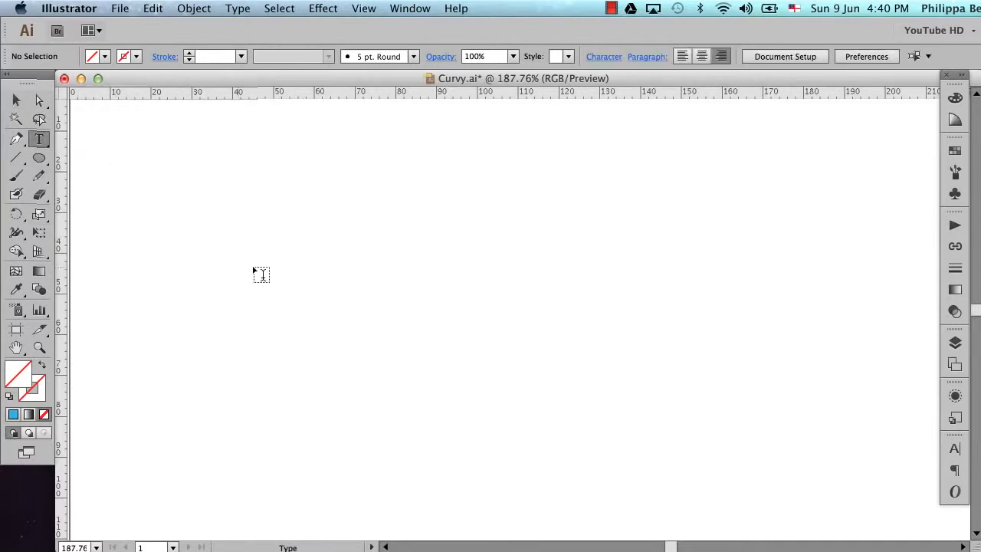
left_click(217, 266)
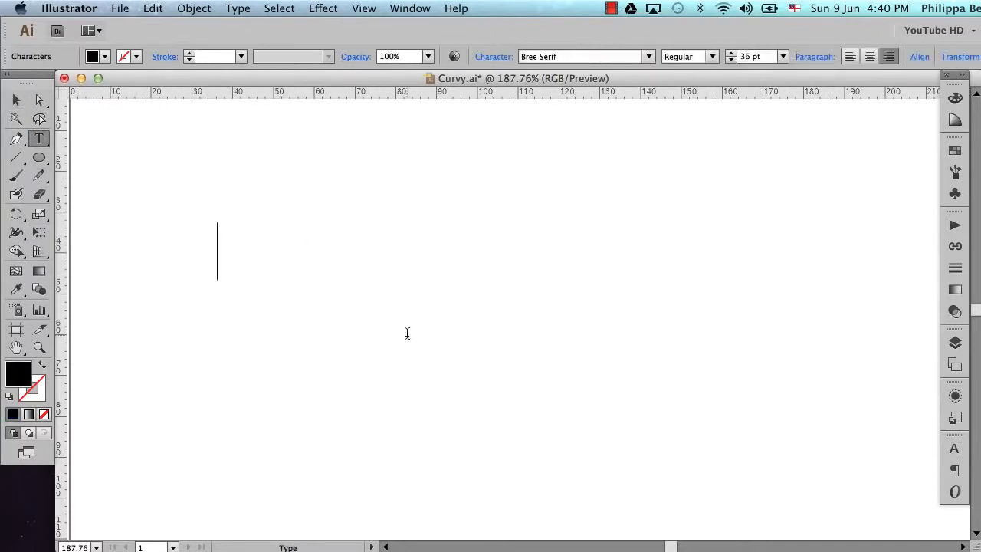
type("Curvy")
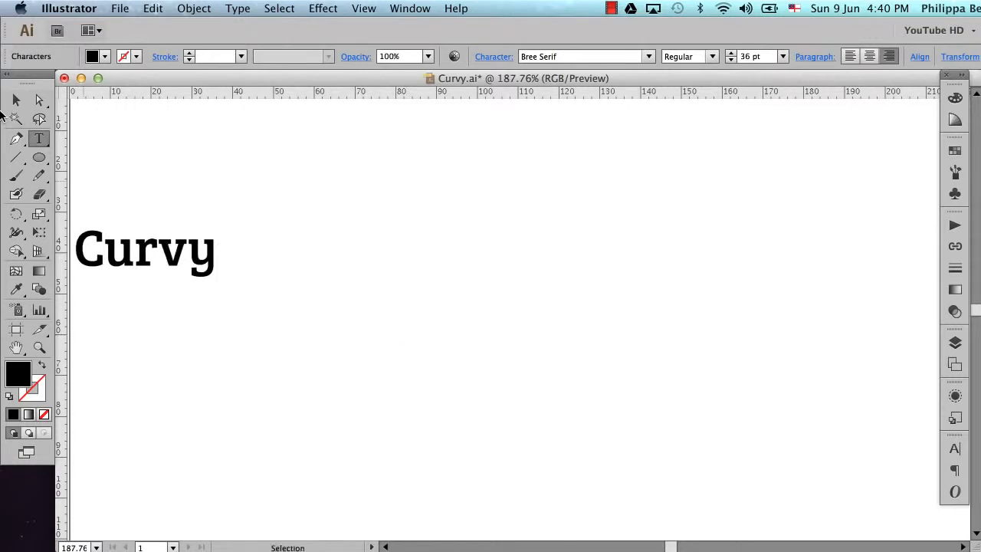
- Left-align the "Curvy" text, enlarge it to about 106 pt and place it near the artboard's middle
left_click(16, 100)
left_click_drag(166, 267, 559, 252)
left_click(850, 56)
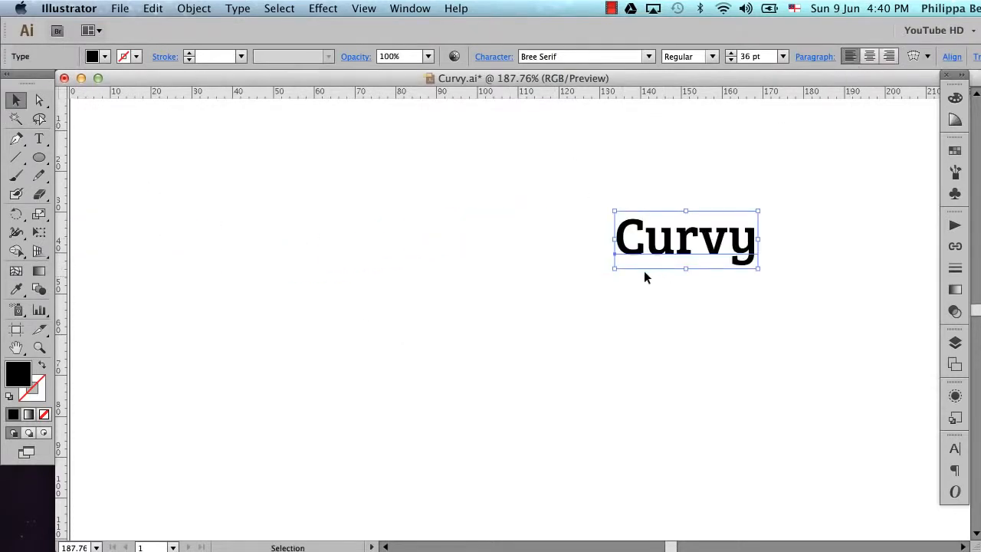
left_click_drag(616, 269, 353, 462)
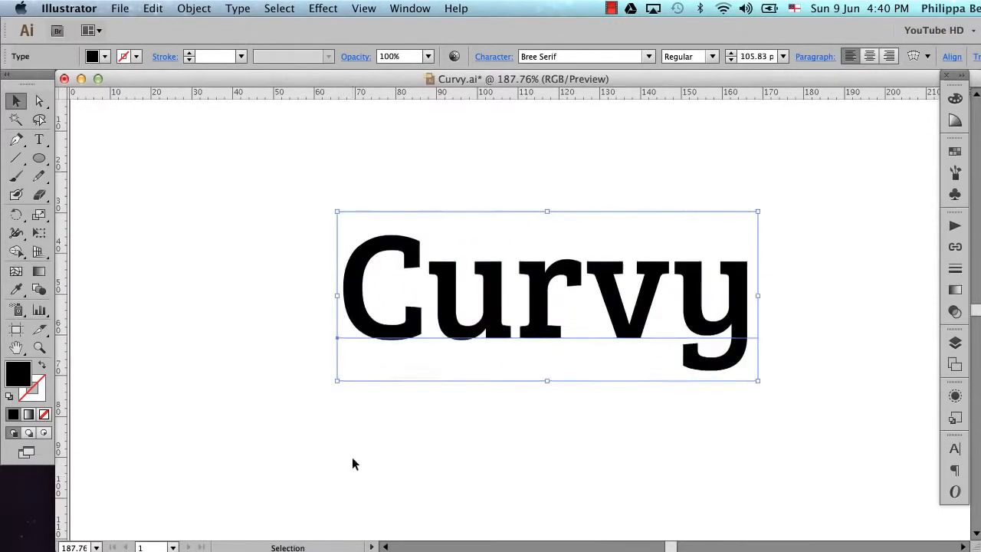
left_click_drag(625, 292, 566, 341)
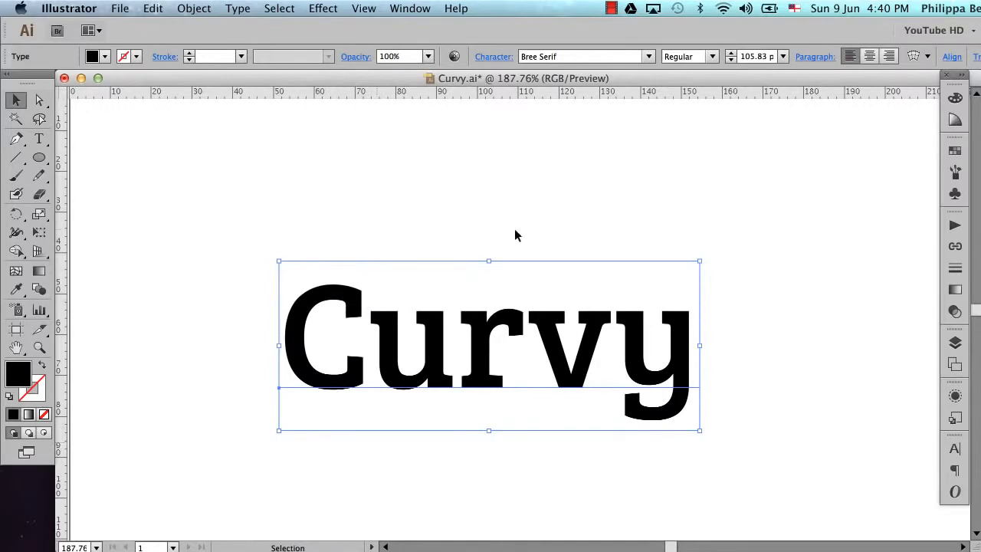
- Change the font of the "Curvy" text to Edwardian Script ITC
left_click(235, 8)
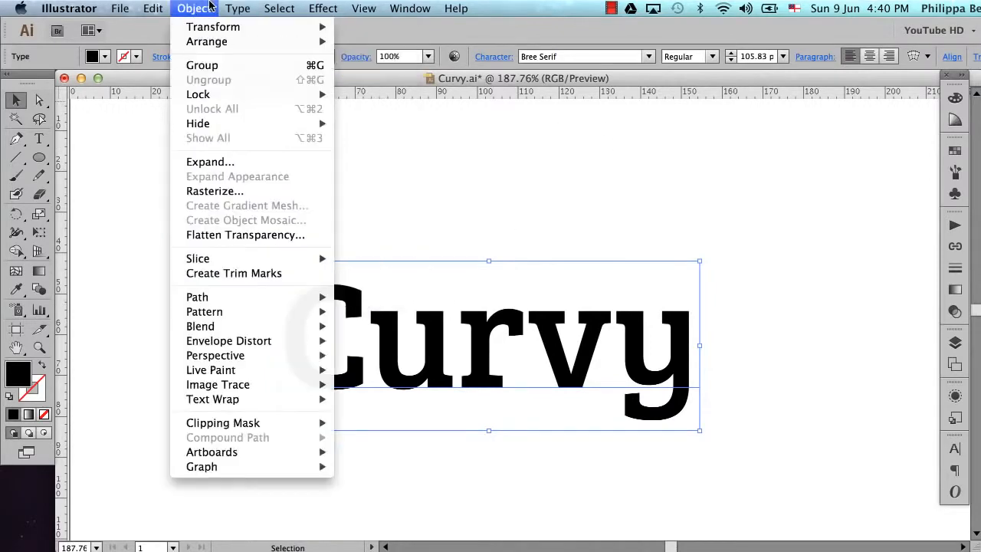
mouse_move(250, 27)
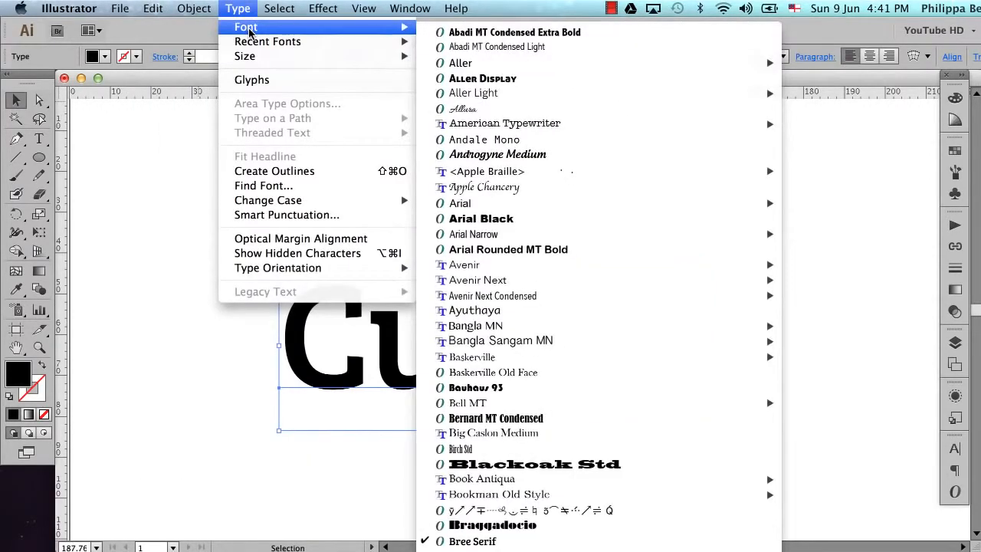
scroll(494, 379, "down", 10)
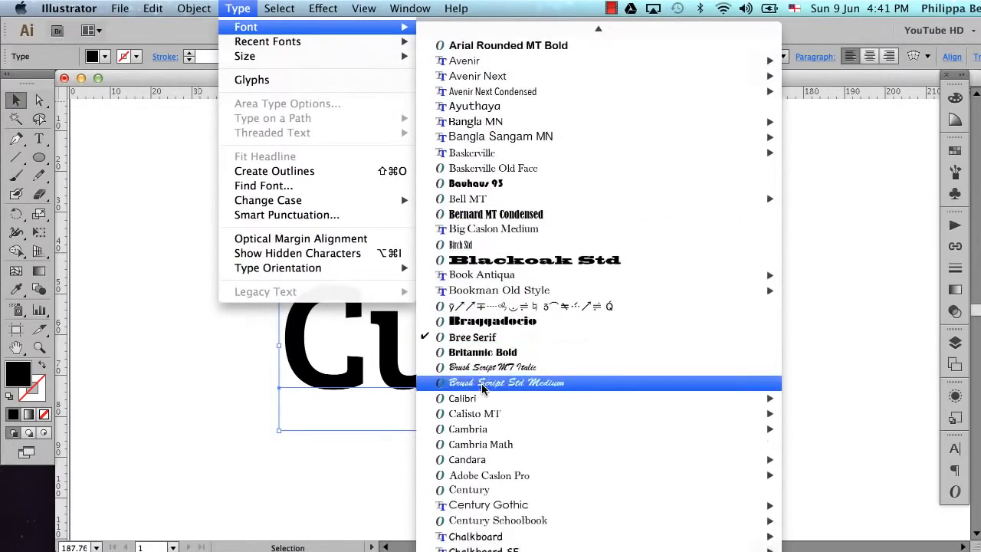
mouse_move(481, 387)
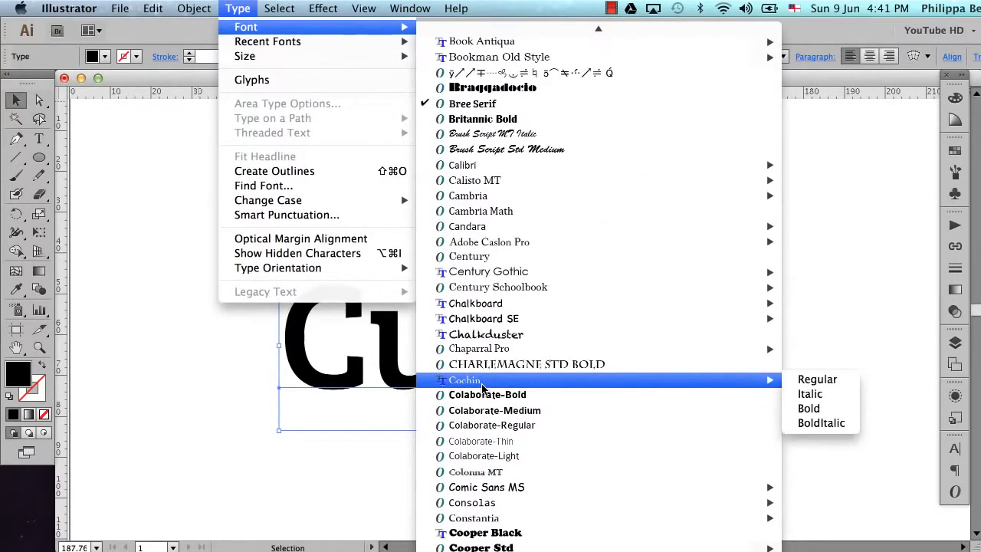
scroll(481, 387, "down", 6)
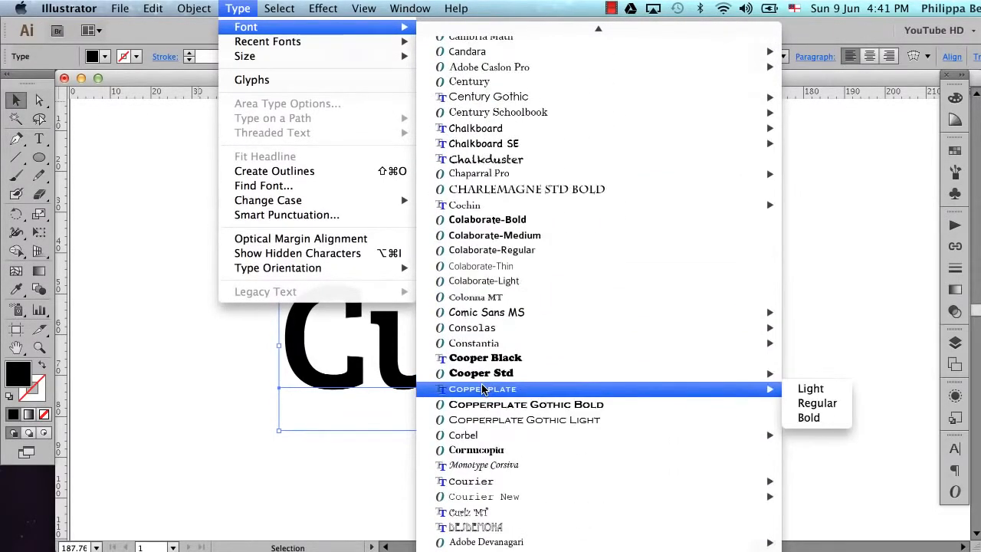
scroll(481, 388, "down", 5)
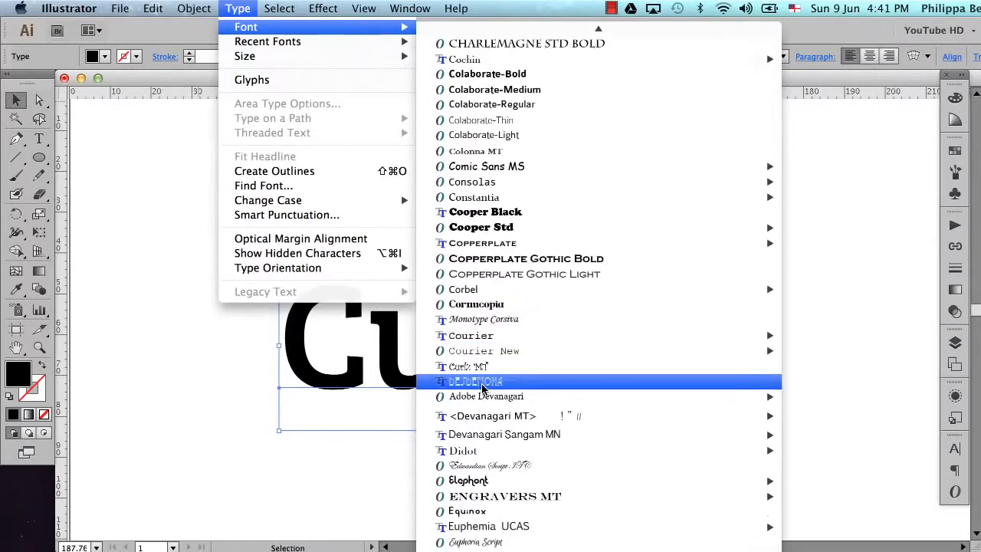
left_click(505, 467)
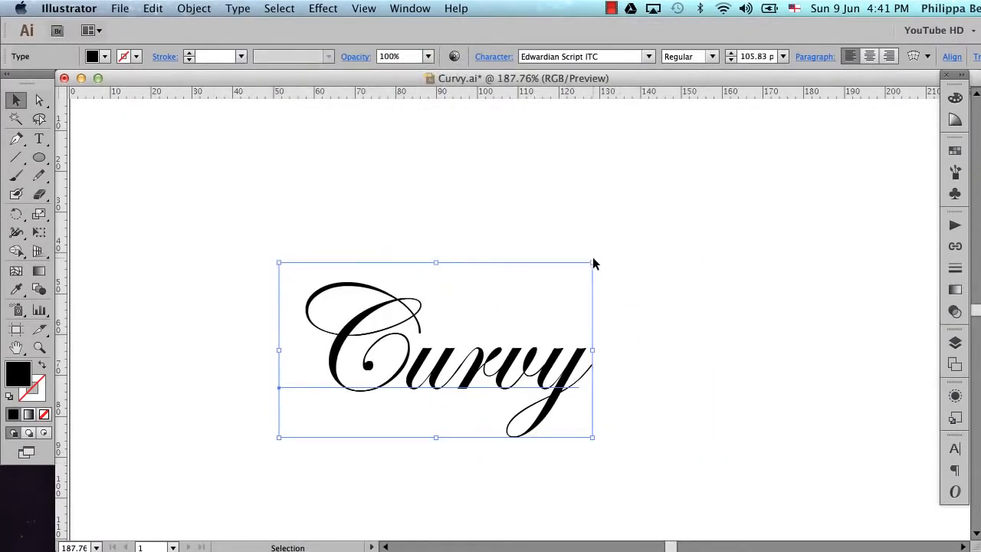
- Scale the script "Curvy" text up to about 217 pt so it spans most of the artboard
left_click_drag(594, 263, 815, 126)
left_click_drag(279, 437, 173, 548)
scroll(344, 349, "up", 2)
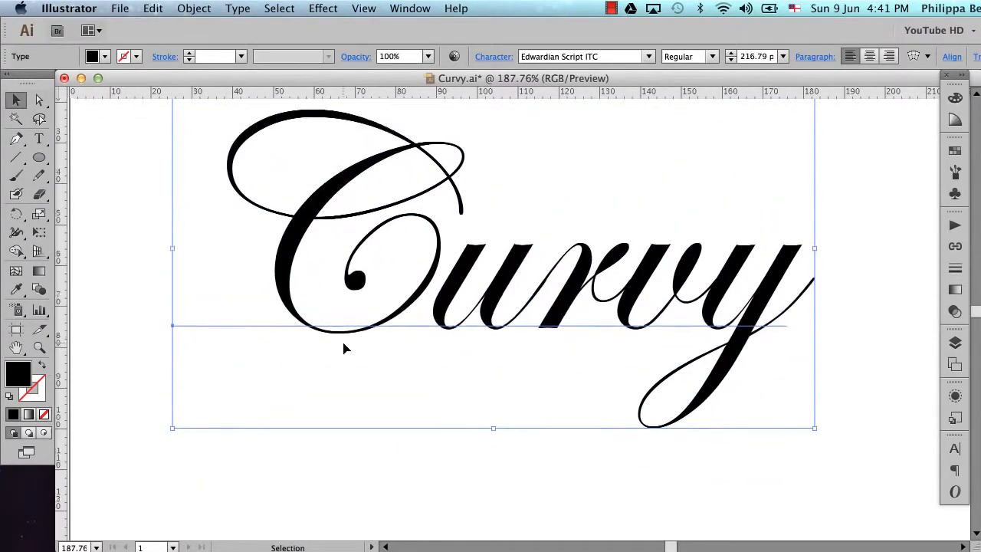
scroll(343, 349, "left", 1)
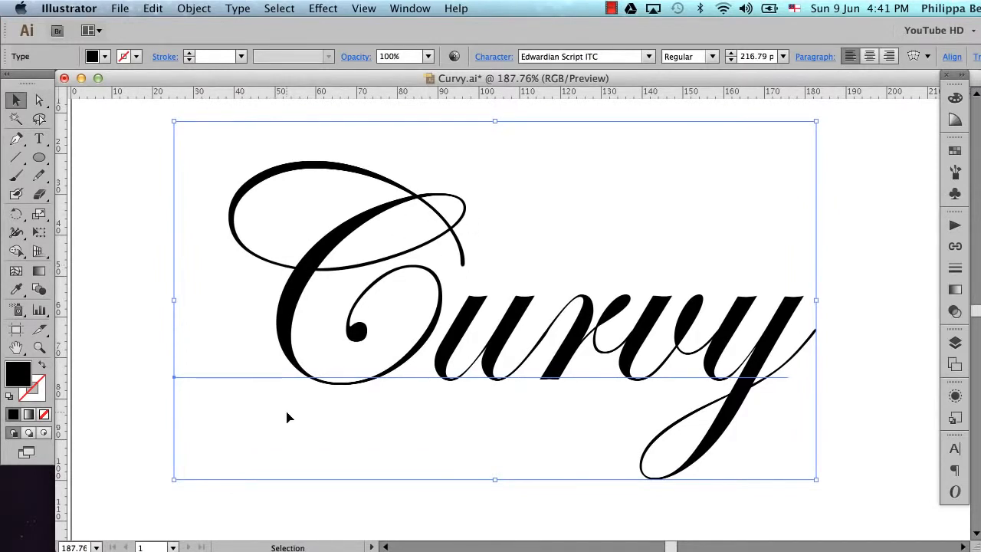
- Lock Layer 1 containing the text and create a new layer above it for tracing
left_click(957, 344)
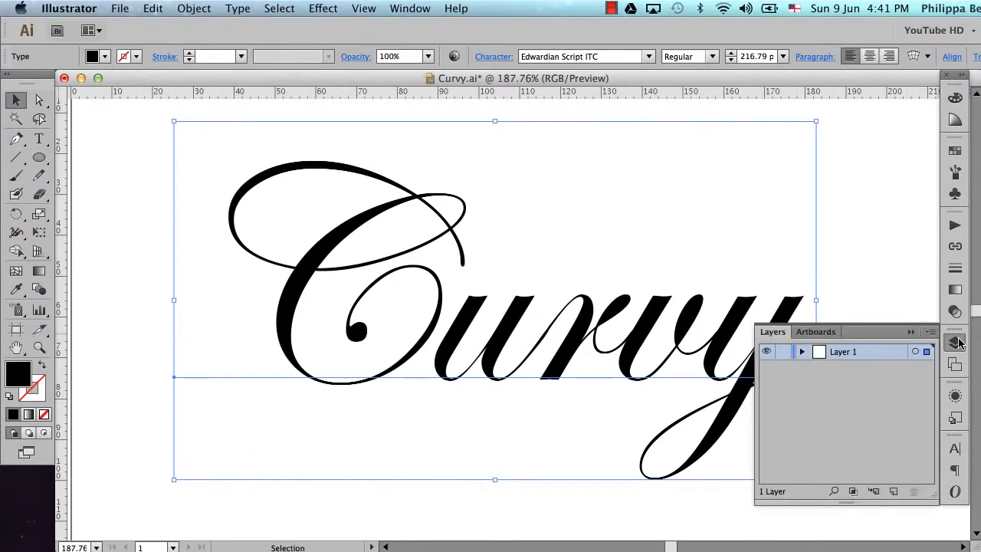
left_click(782, 352)
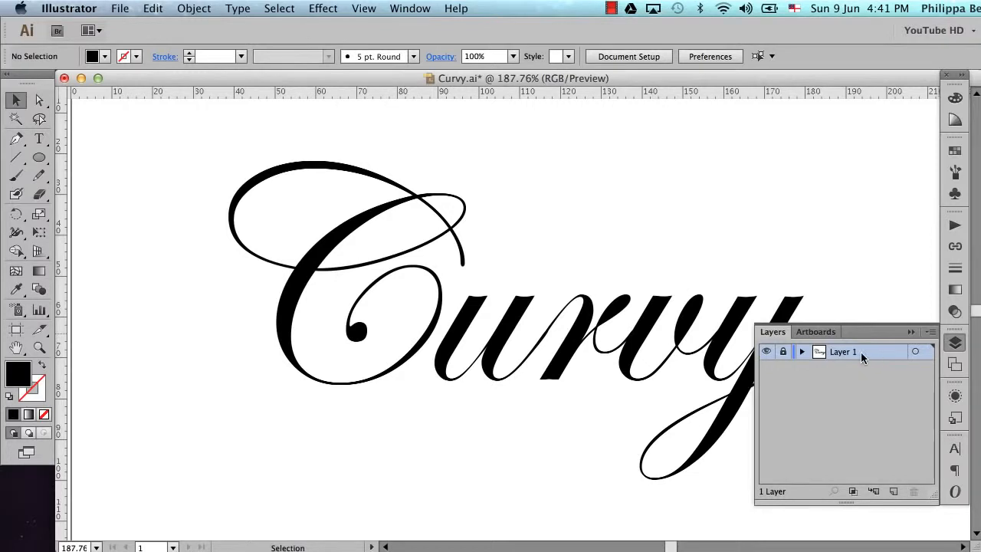
left_click(892, 492)
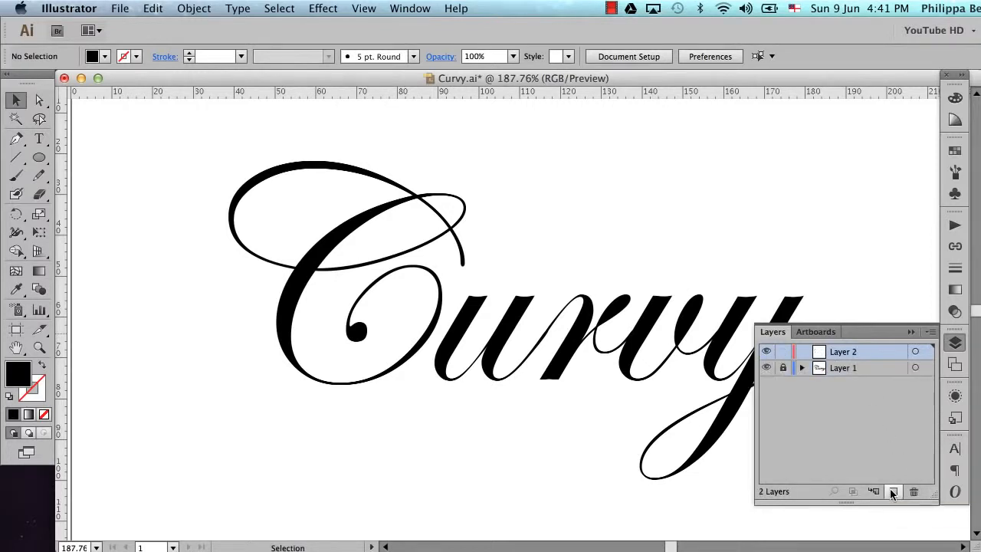
left_click(912, 333)
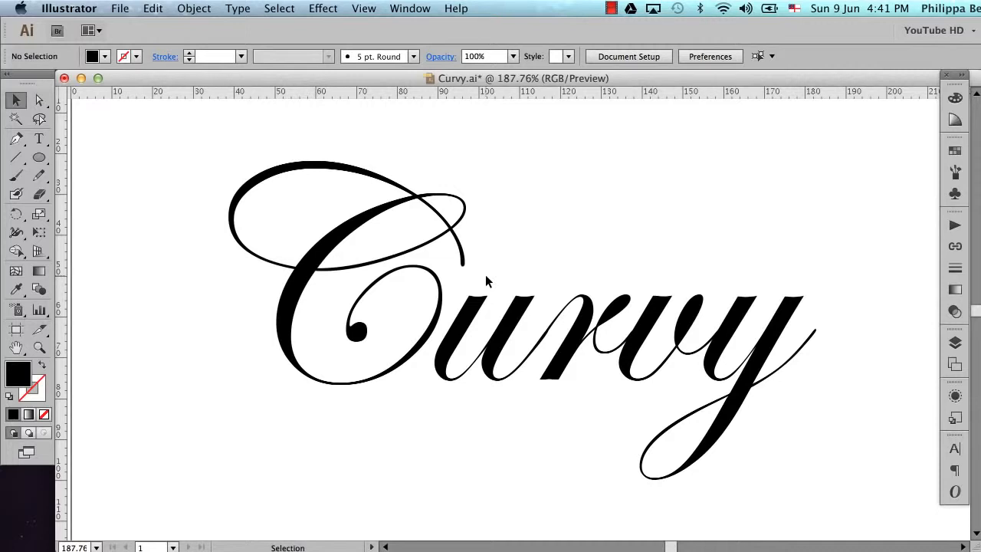
- Set up the Pen tool with no fill and a bright pink stroke, using a hue of 302°
left_click(16, 139)
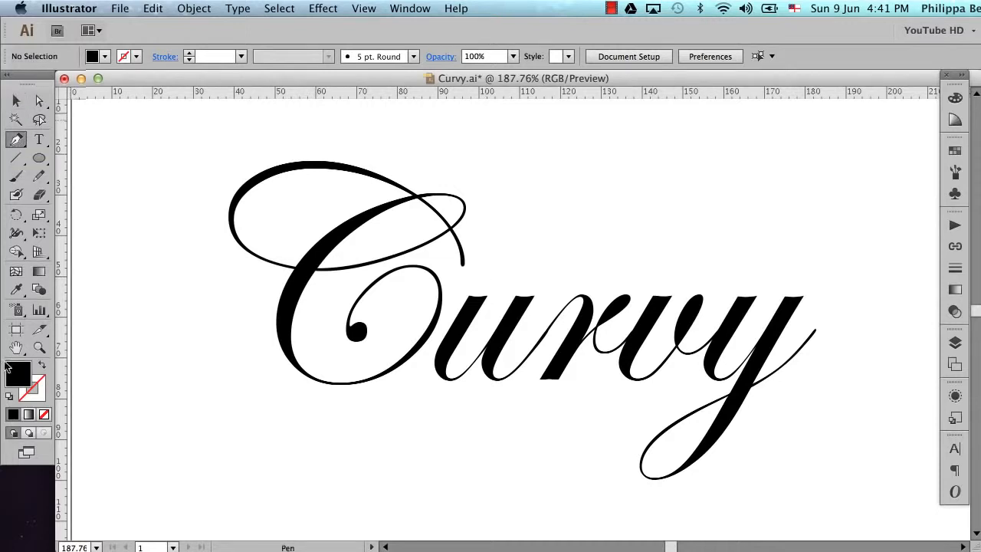
left_click(42, 365)
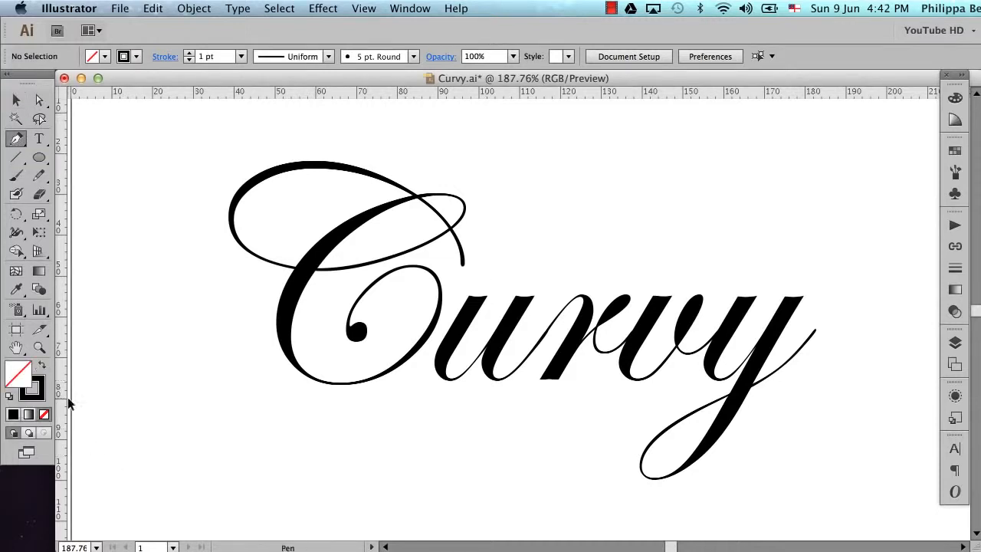
left_click(31, 398)
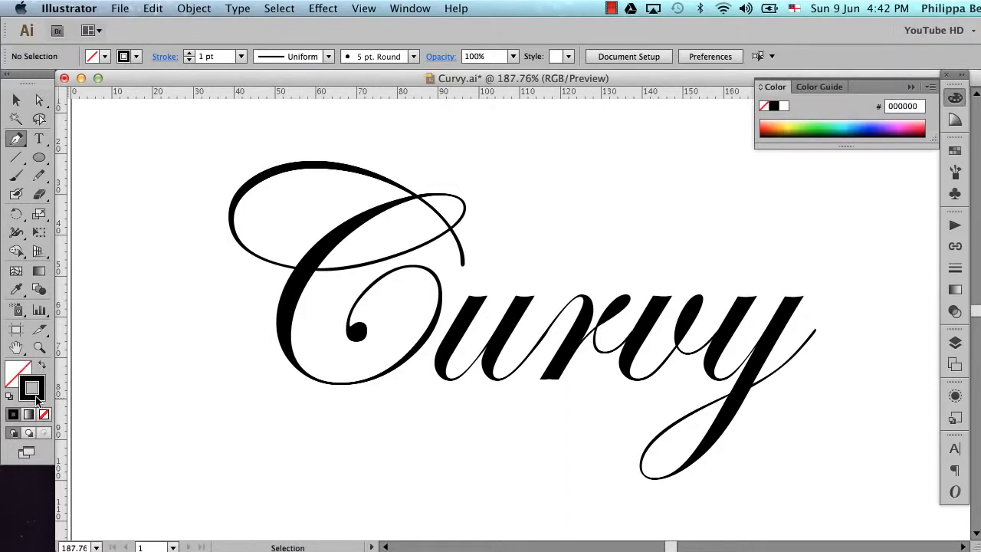
double_click(36, 400)
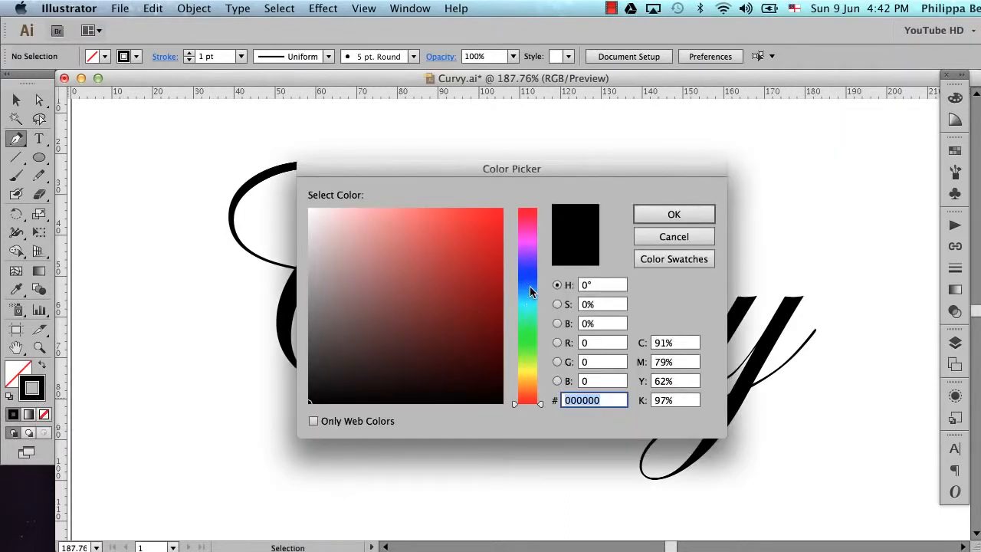
left_click(528, 244)
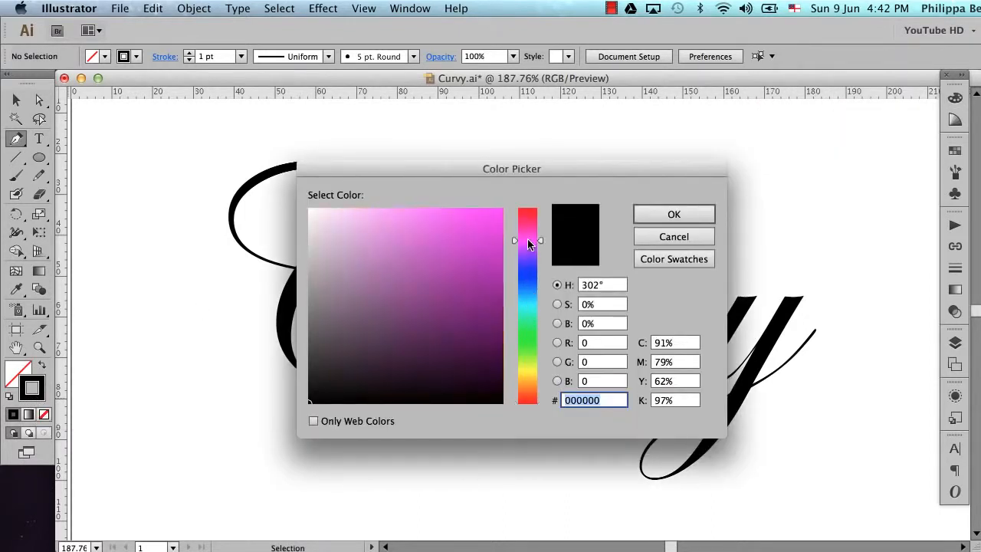
left_click_drag(485, 213, 481, 208)
left_click(669, 218)
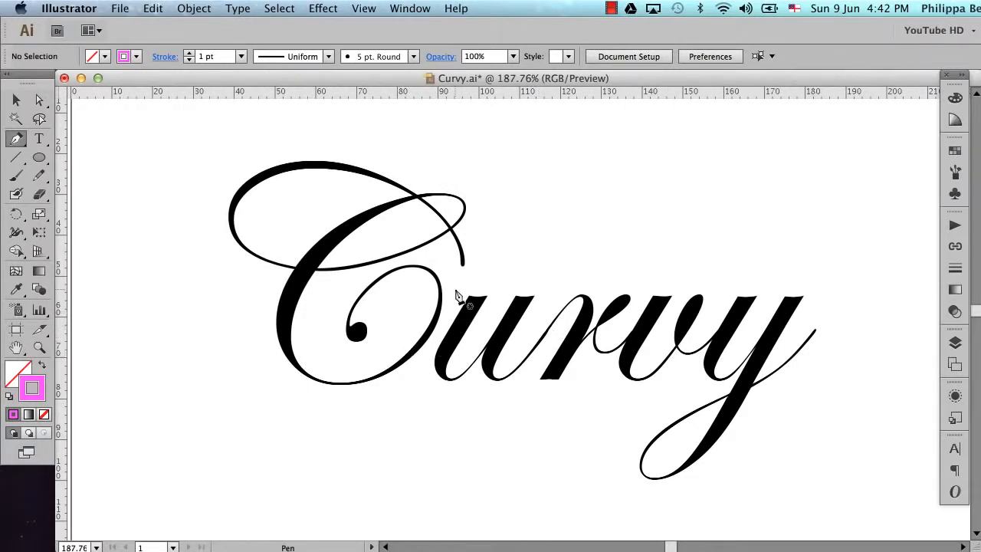
- Trace the C's upper loop with the Pen tool from its tail end over the top, around the far left and along its underside
key("super+space")
left_click_drag(208, 141, 572, 419)
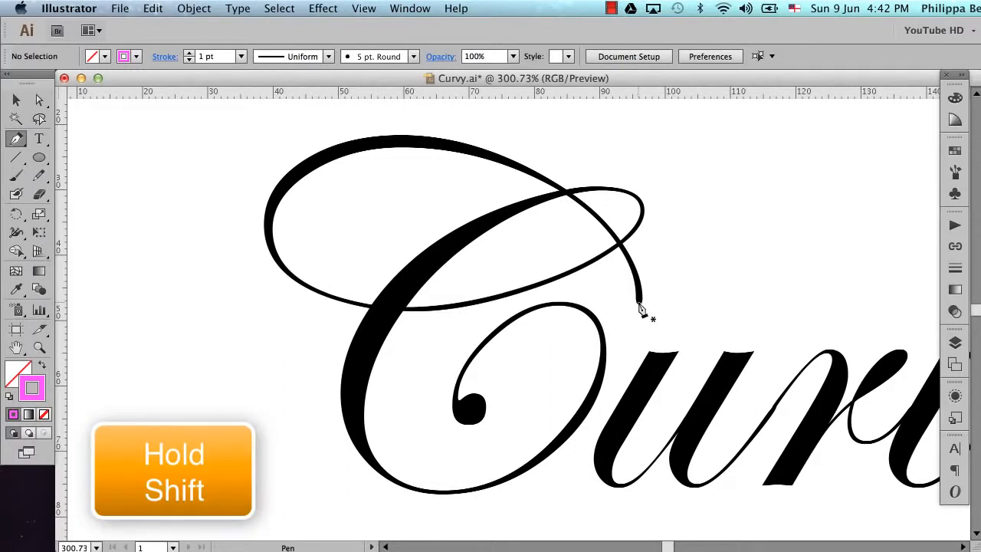
left_click_drag(639, 304, 638, 231)
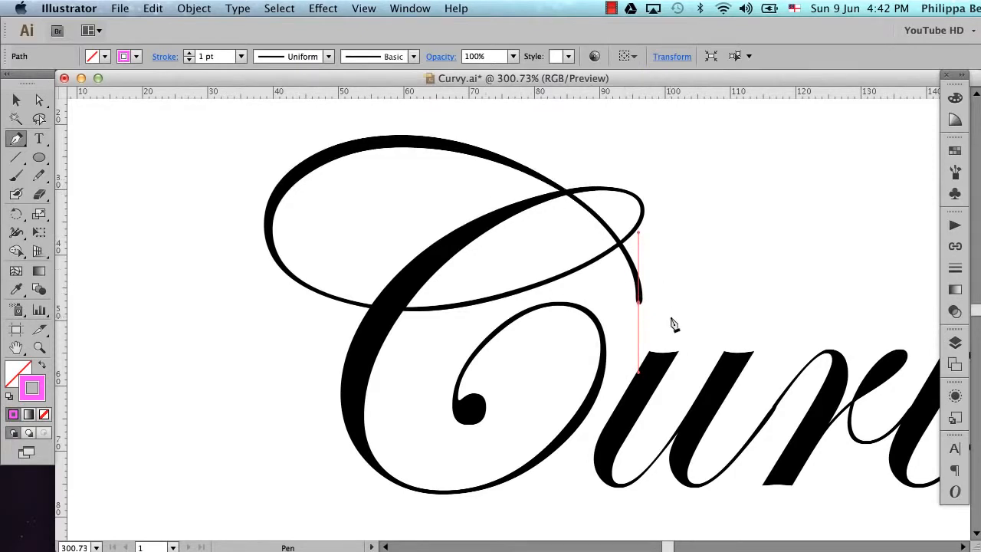
left_click(398, 144)
left_click_drag(398, 144, 255, 144)
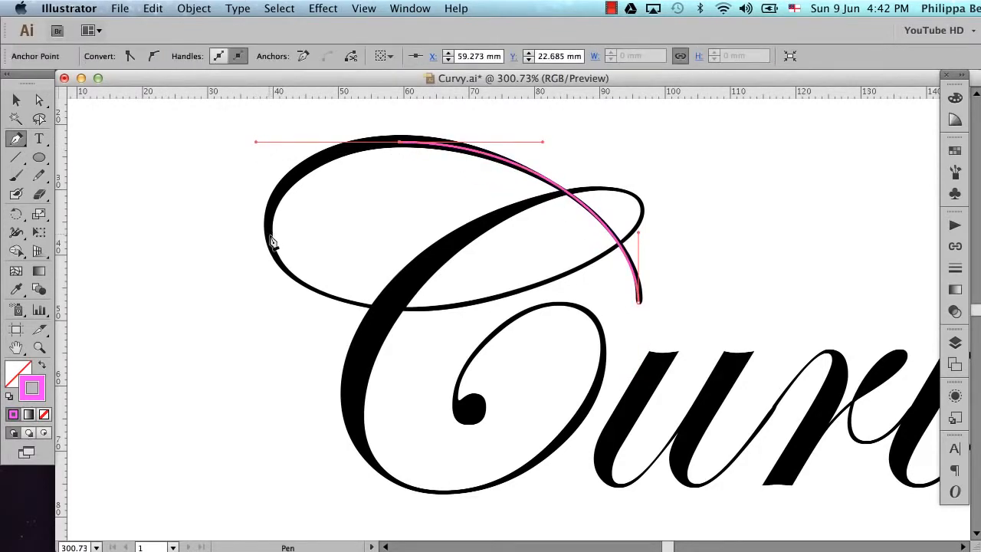
left_click_drag(268, 231, 268, 265)
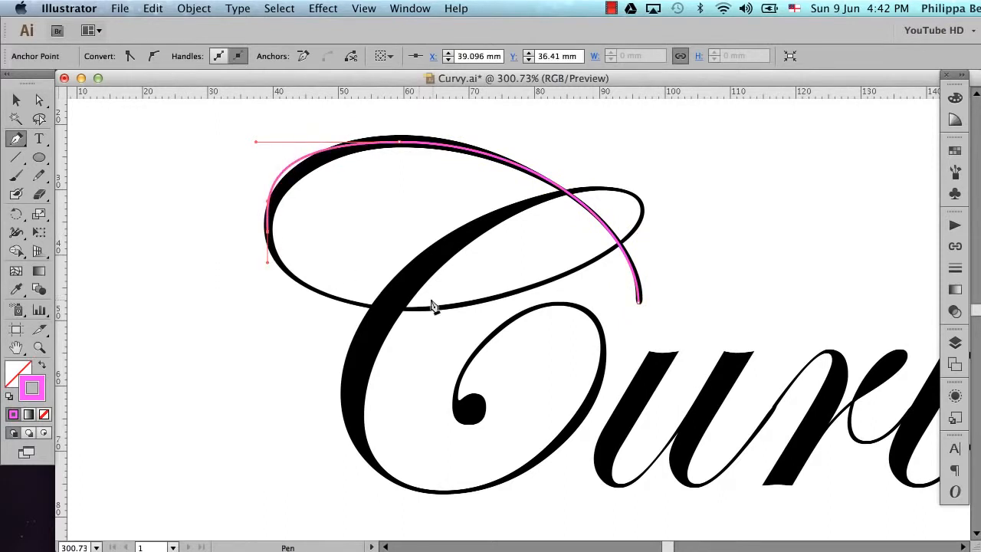
left_click_drag(405, 310, 502, 310)
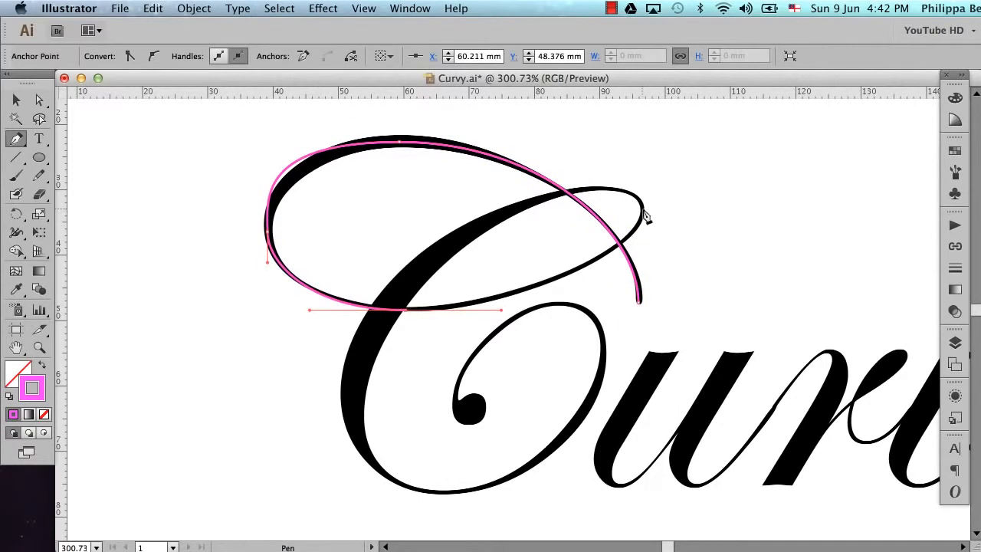
- Continue the pen path around the C's upper right tip, down its thick stem to the lowest point of the bowl
left_click_drag(643, 212, 581, 187)
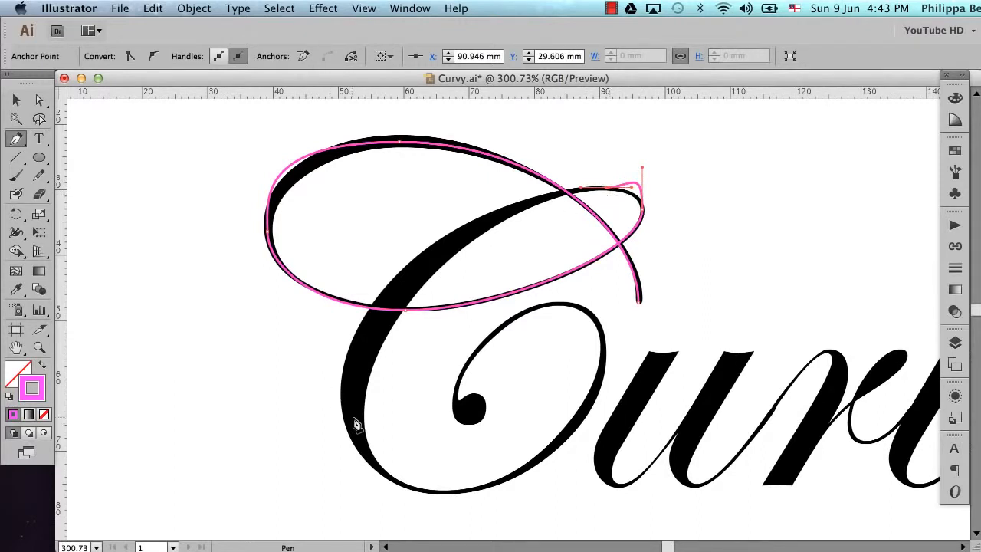
mouse_move(353, 417)
left_mouse_down()
mouse_move(350, 537)
mouse_move(322, 398)
left_mouse_up()
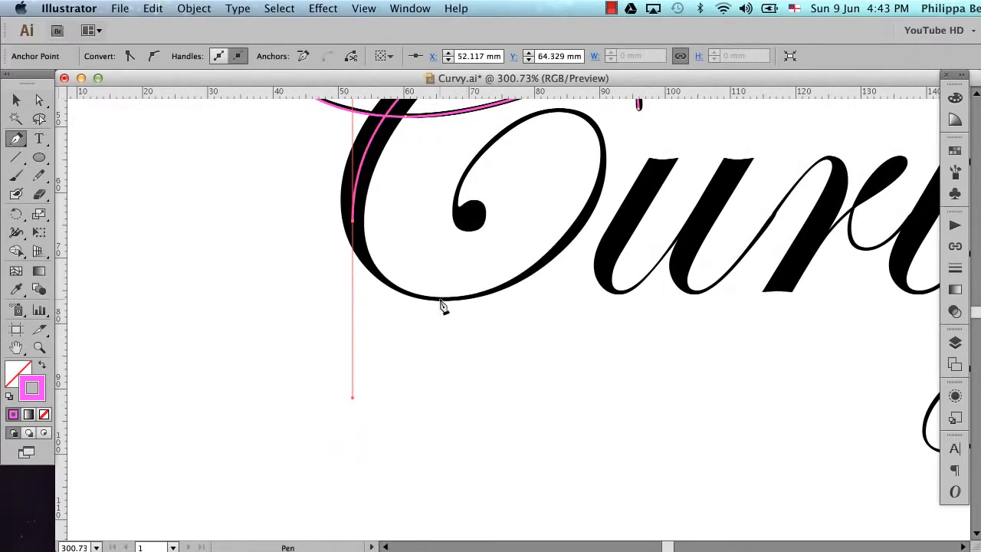
left_click_drag(442, 306, 488, 307)
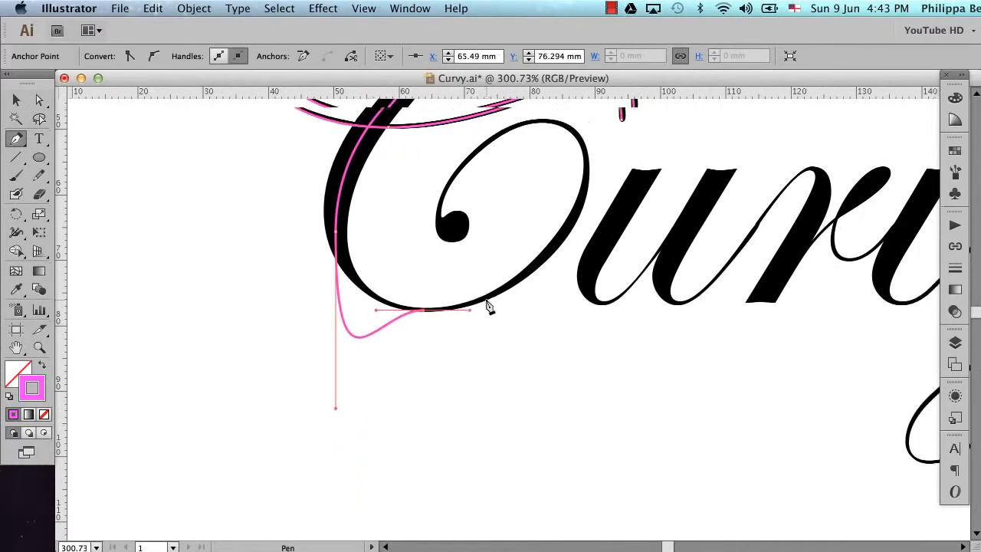
- Finish the C's path up the bowl's right side, over the inner curl and down to the ball terminal
scroll(490, 305, "up", 3)
scroll(491, 305, "right", 2)
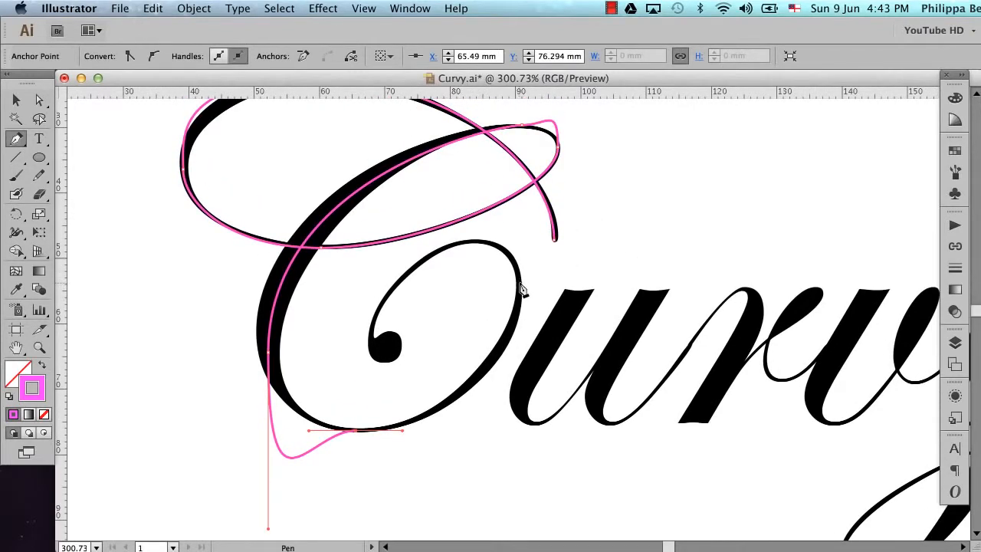
left_click_drag(520, 298, 512, 213)
left_click_drag(477, 242, 508, 241)
left_click_drag(371, 342, 371, 400)
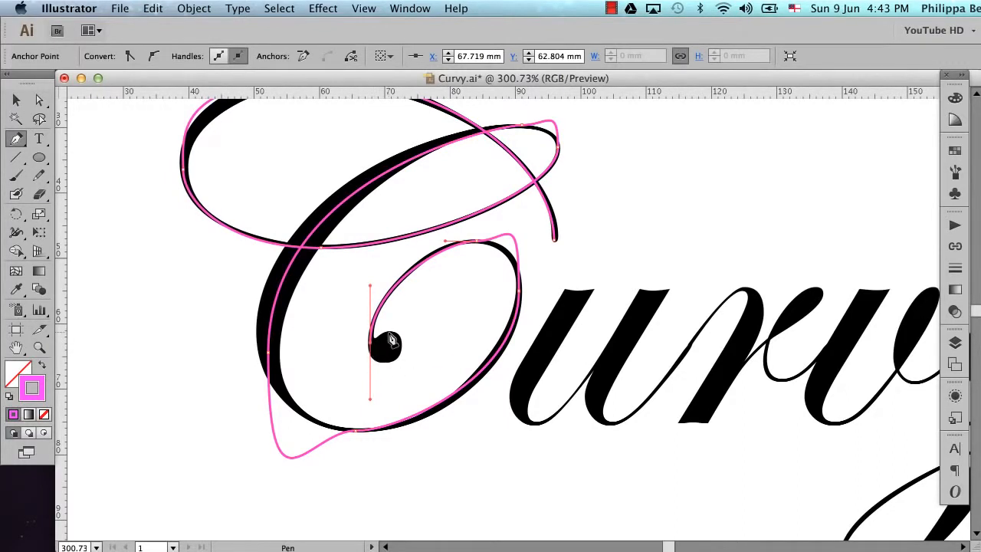
- Shorten the left handle of the C's topmost anchor with Direct Selection so the upper loop follows the lettering
scroll(445, 308, "up", 5)
scroll(445, 307, "left", 2)
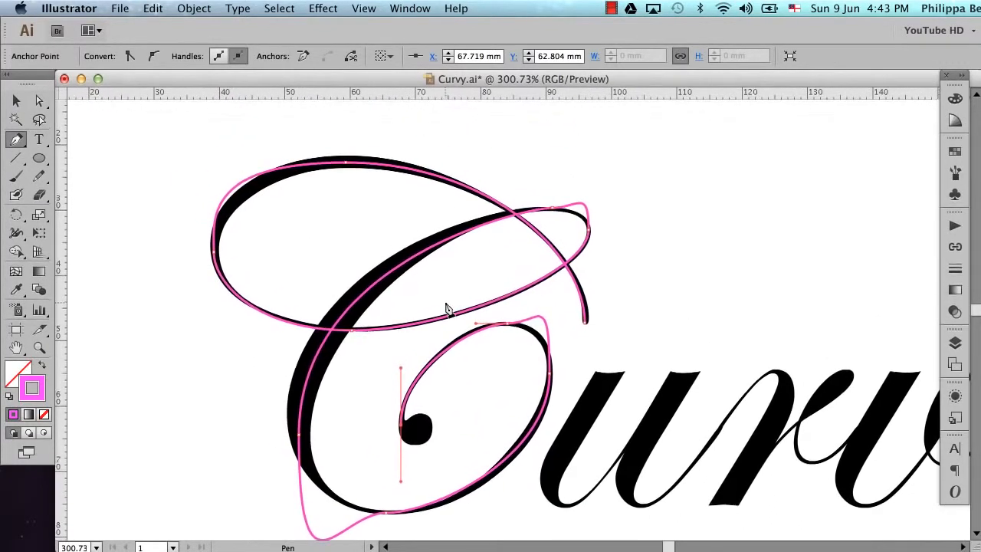
scroll(449, 247, "down", 3)
scroll(449, 247, "left", 2)
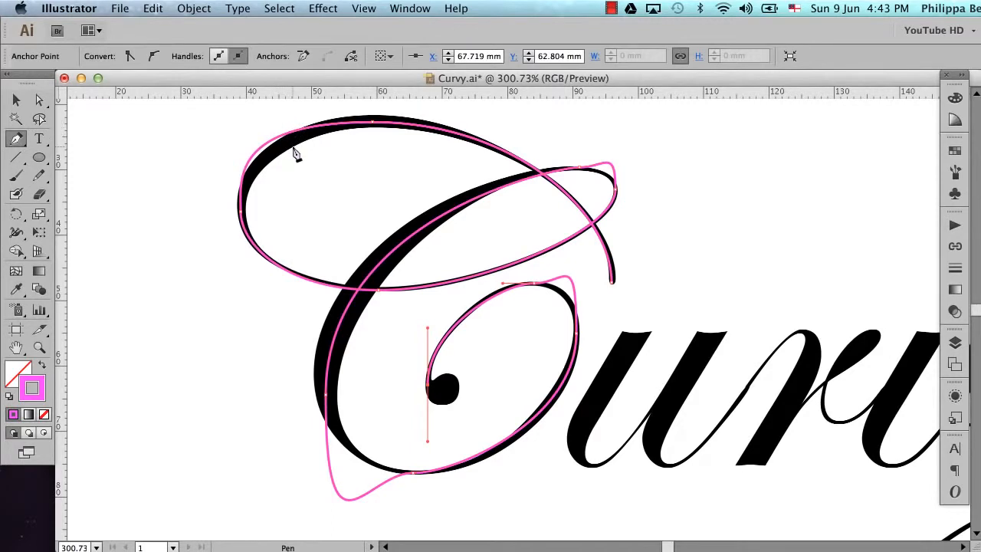
key("a")
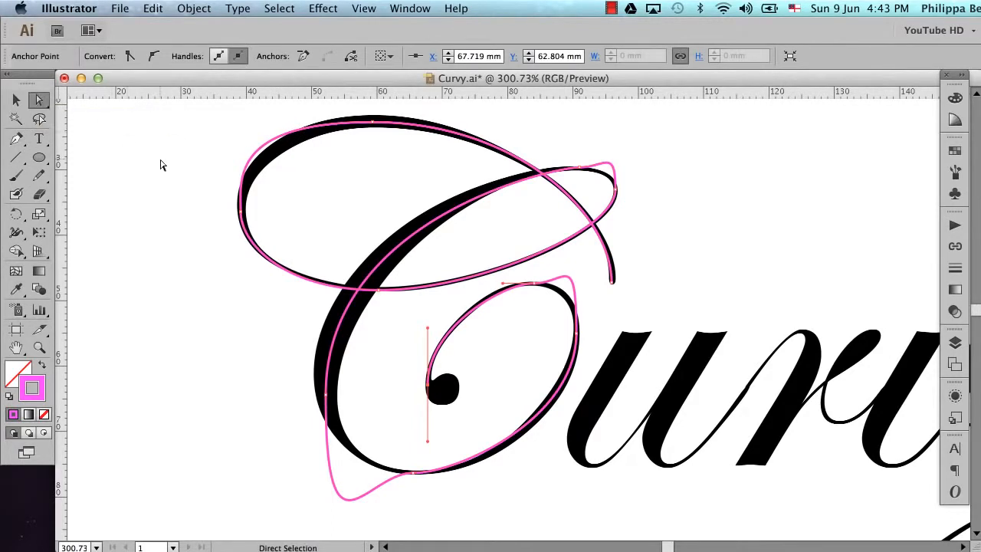
left_click(372, 123)
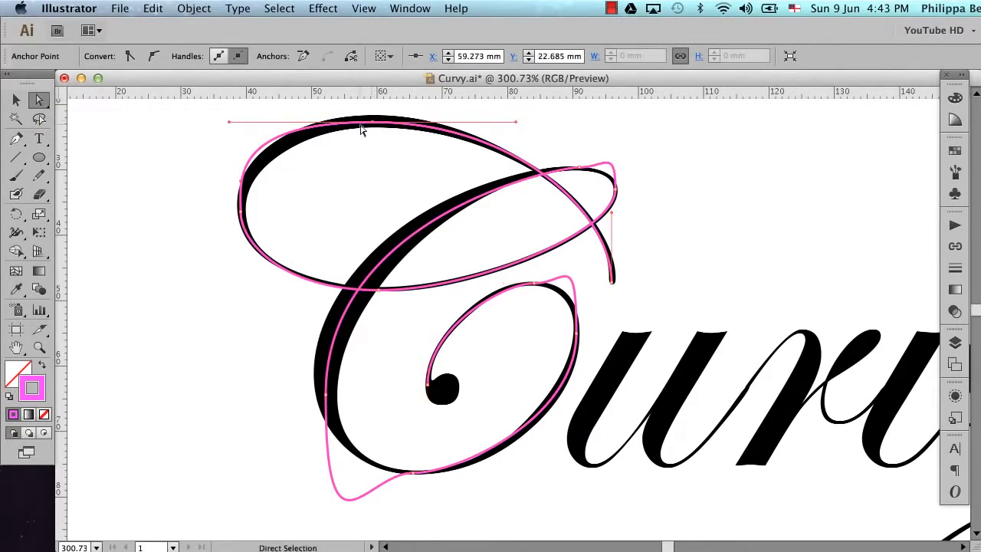
left_click(238, 215)
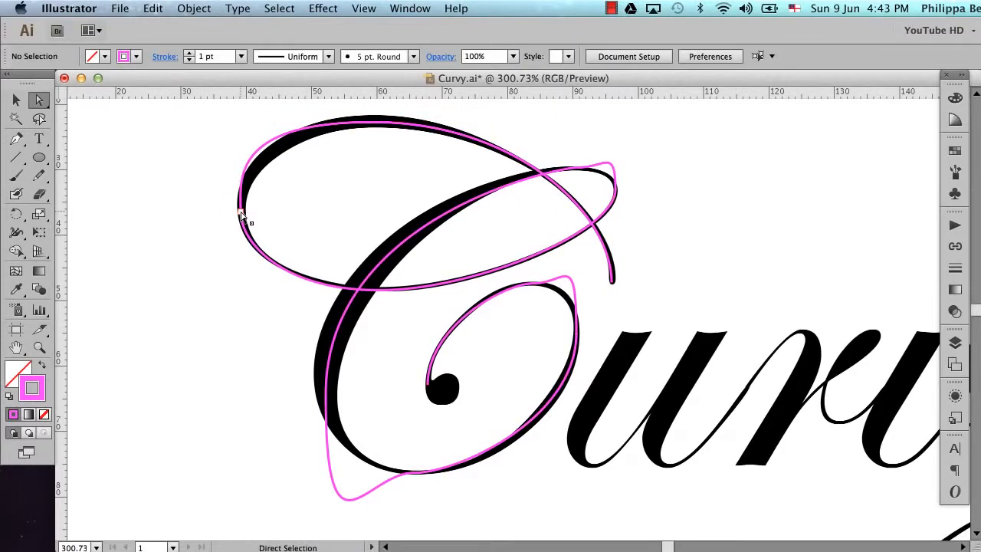
left_click(241, 217)
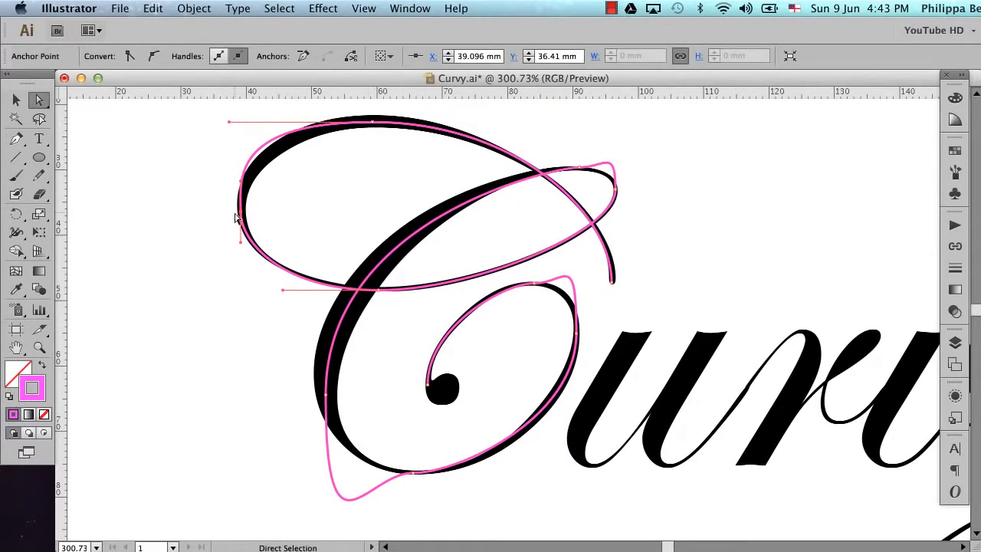
left_click_drag(229, 122, 270, 121)
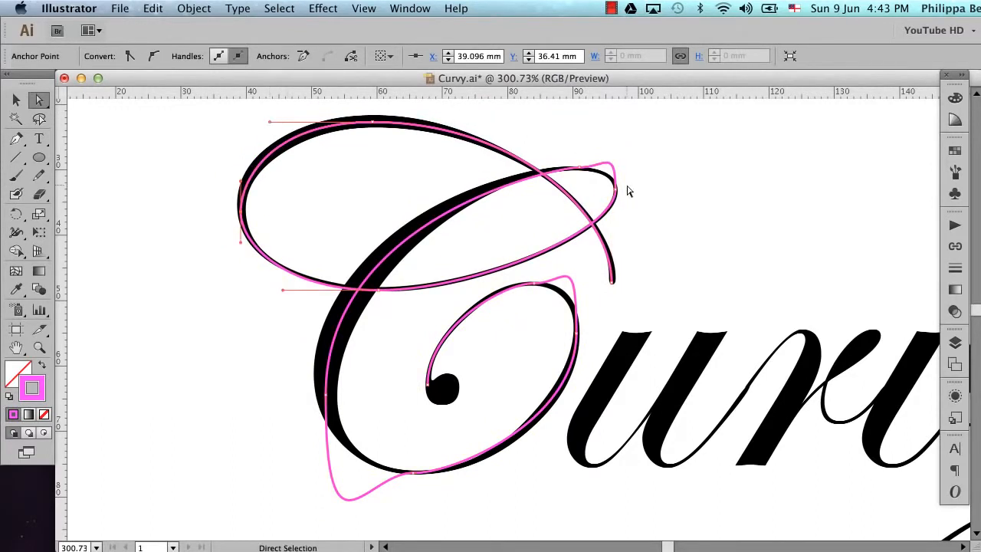
- Shorten the upper handles of the anchors at the C's right tip and the inner curl's right side to smooth both bulges
mouse_move(616, 195)
left_mouse_down()
mouse_move(615, 151)
mouse_move(618, 182)
left_mouse_up()
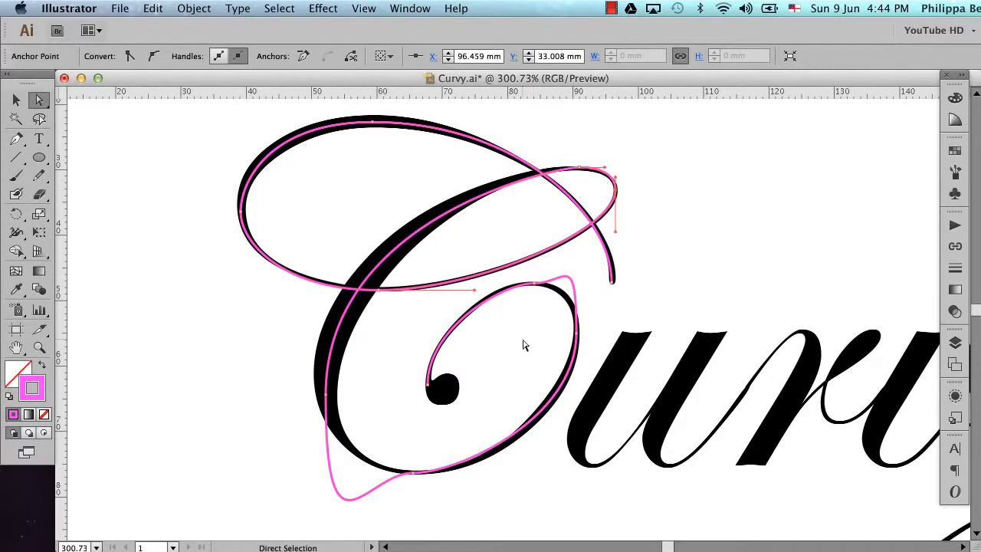
left_click(534, 284)
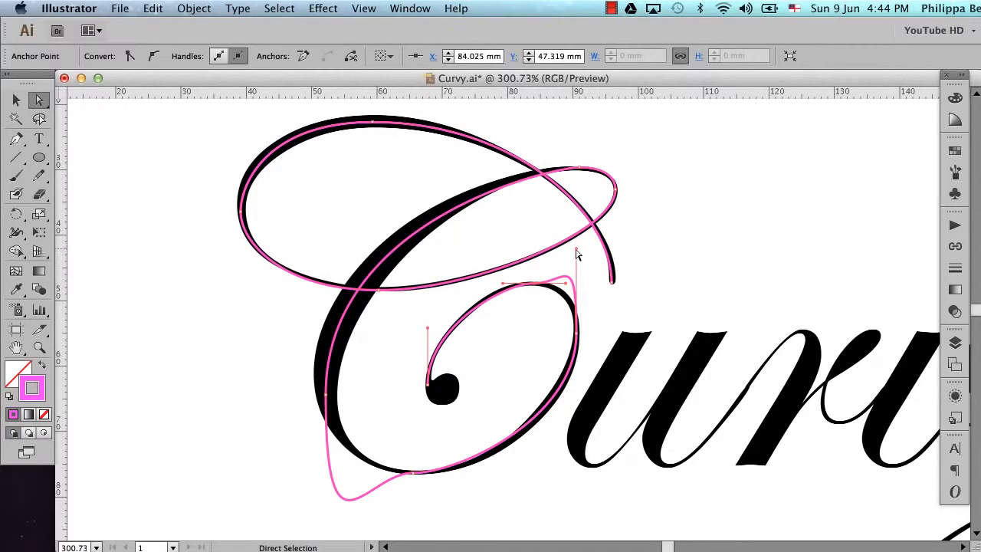
left_click_drag(577, 255, 581, 308)
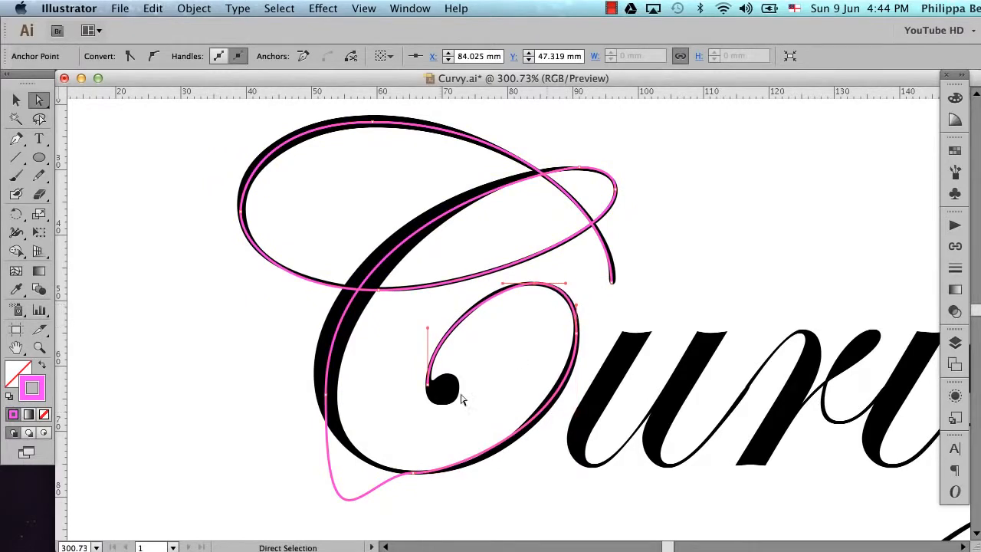
- Shorten the lower handle of the stem's leftmost anchor so the path follows the bottom curve of the C
left_click(411, 475)
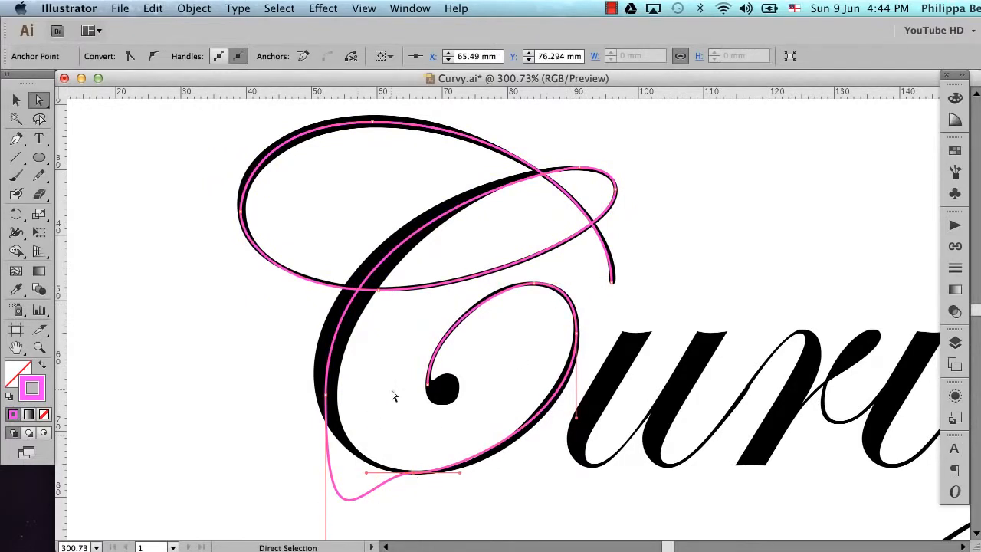
scroll(392, 396, "down", 5)
left_click_drag(327, 462, 325, 331)
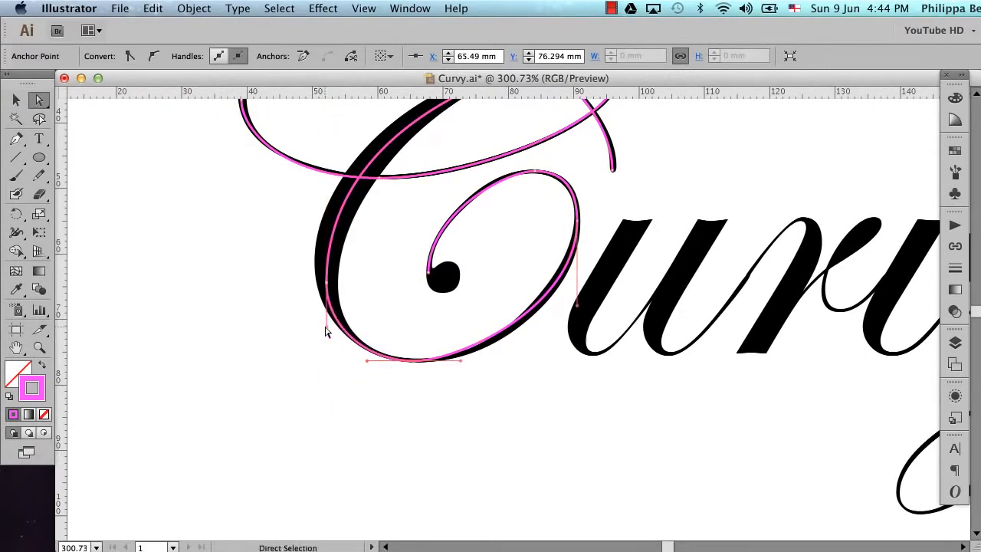
scroll(325, 331, "up", 5)
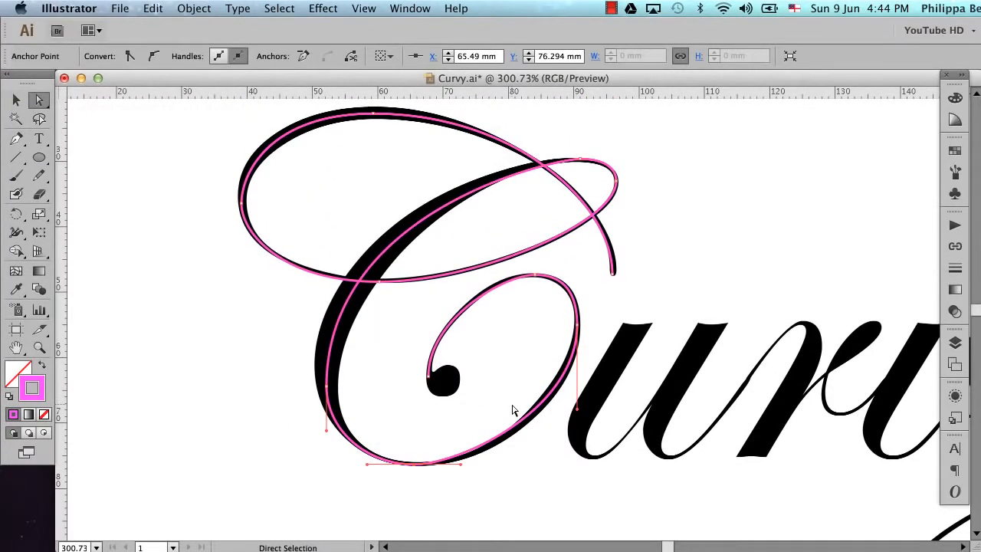
scroll(822, 365, "up", 1)
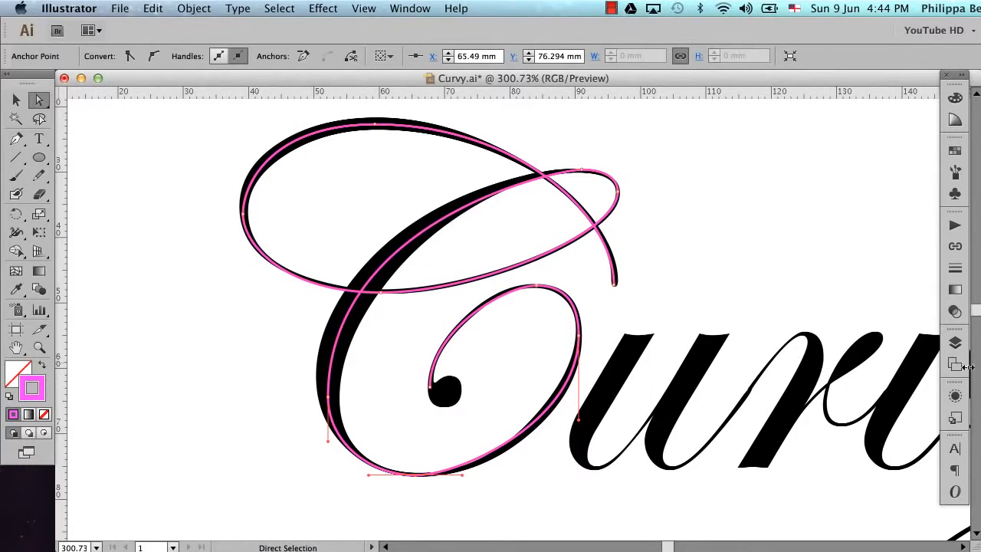
- Hide Layer 1 with the original lettering and deselect the traced path
left_click(955, 343)
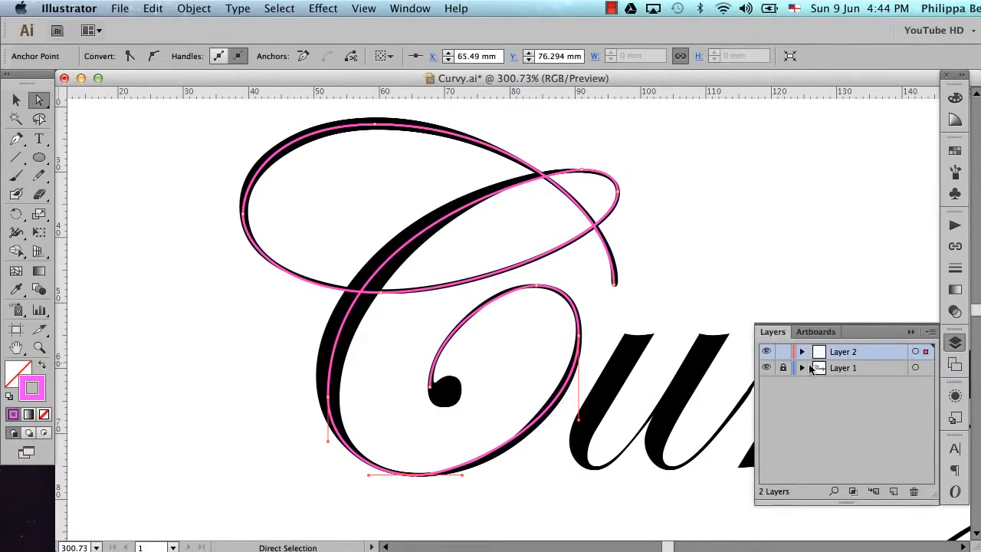
left_click(766, 368)
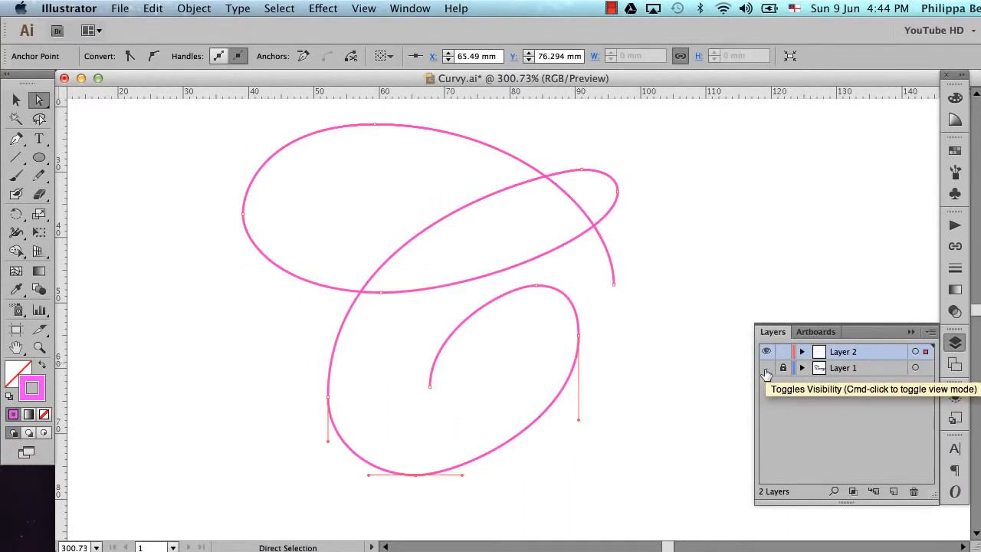
left_click(912, 332)
left_click(590, 459)
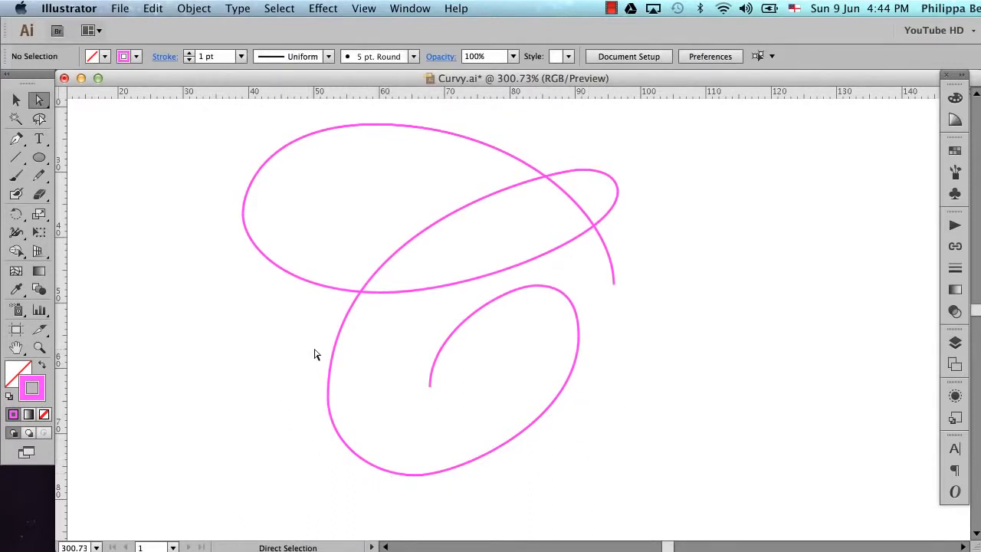
- Lengthen the right handle of the bowl's bottom anchor and the lower handle of the upper loop's far-left anchor
left_click(416, 476)
left_click_drag(462, 476, 493, 476)
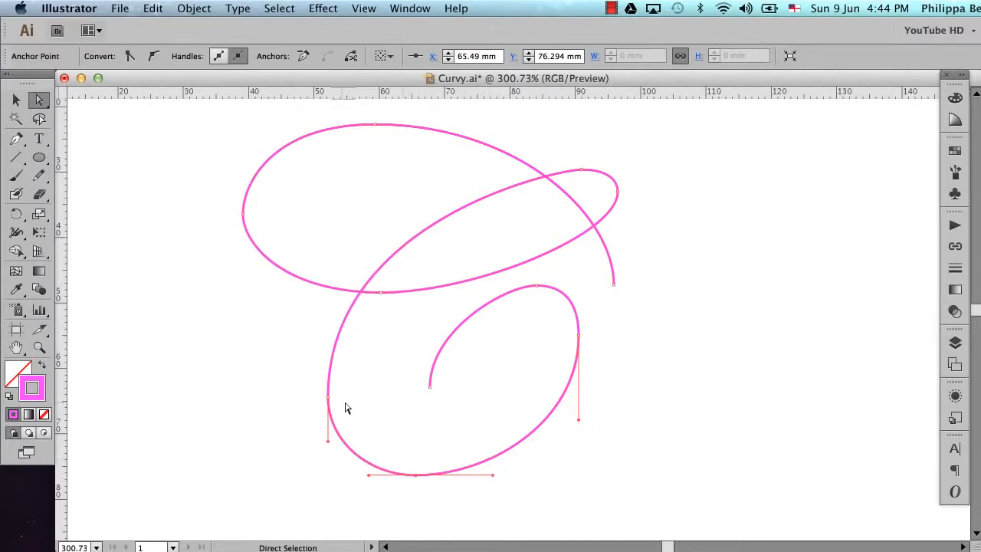
left_click(243, 216)
left_click_drag(243, 244, 243, 259)
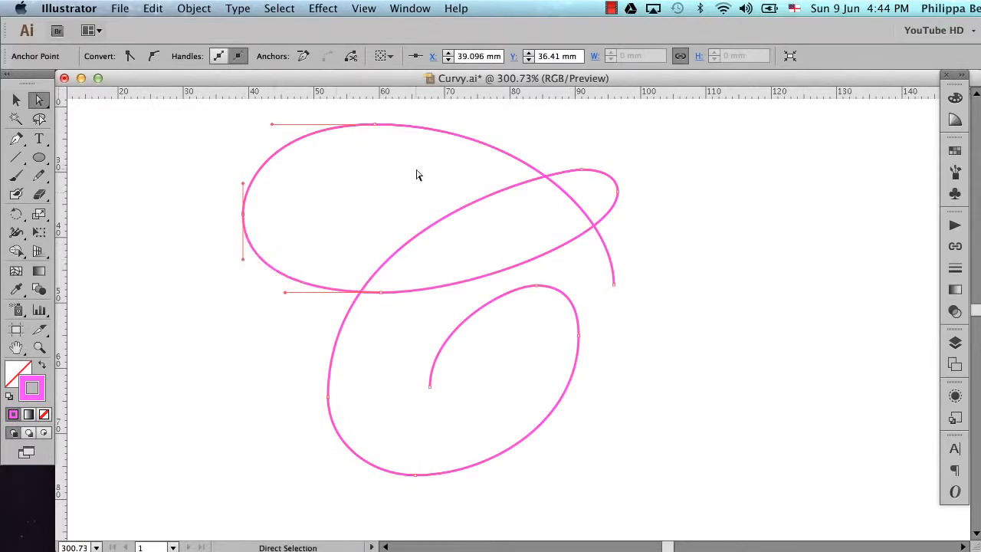
- Lengthen the left handle of the anchor atop the C's right tip to round the stem's upper curve, and deselect the path
left_click(581, 170)
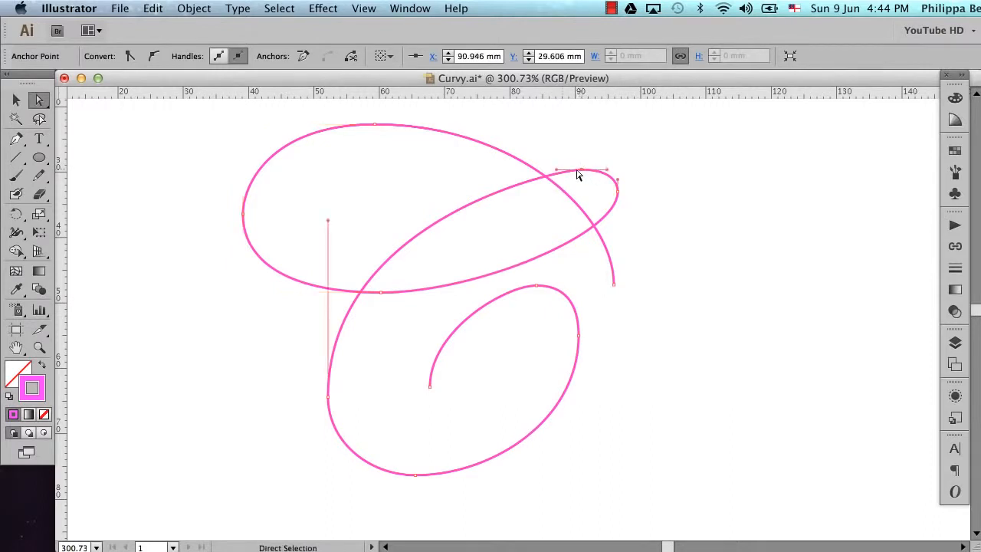
left_click(539, 172, "shift")
left_click_drag(558, 171, 522, 169)
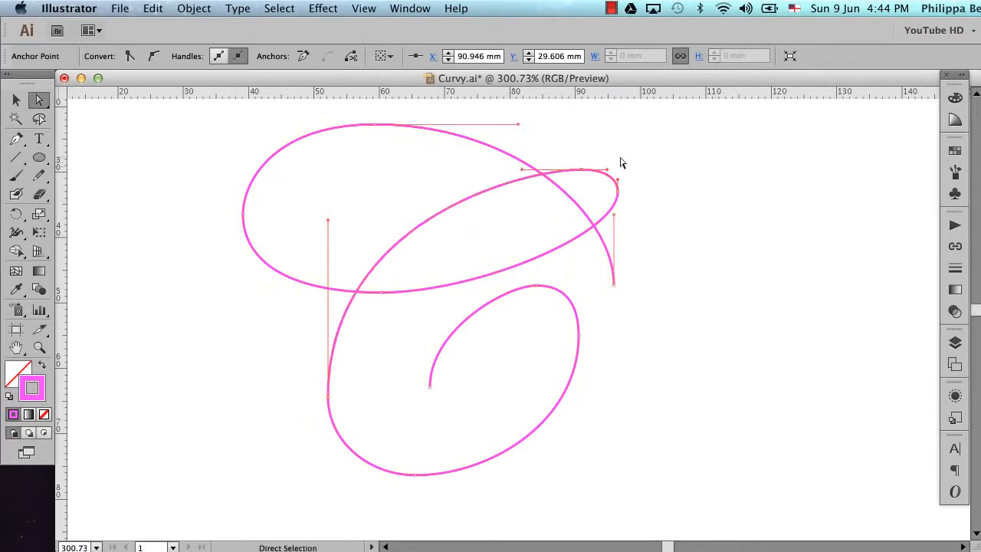
left_click(652, 200)
scroll(652, 199, "up", 1)
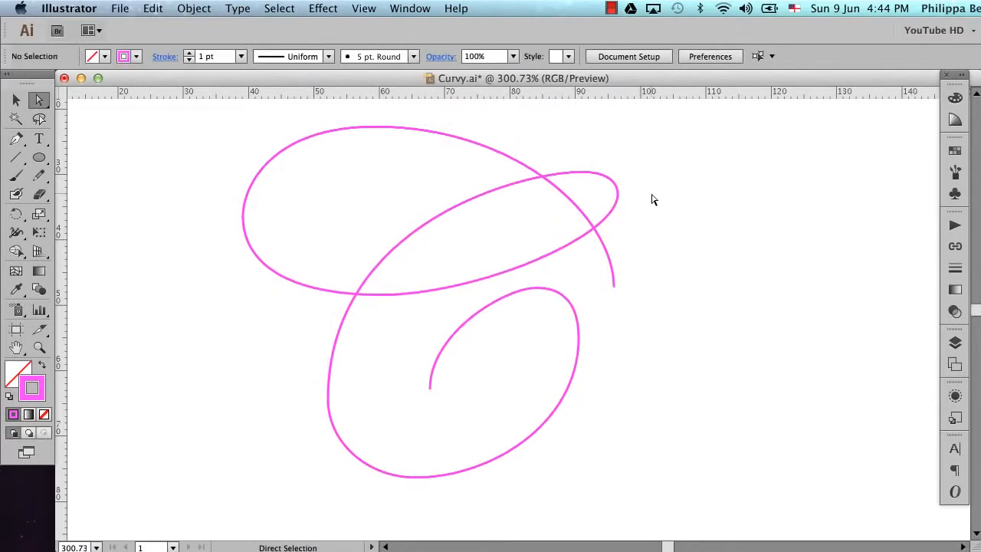
- Extend the lower handle of the stem's leftmost anchor straight down to round the lower left curve, and deselect the path
left_click(331, 412)
left_click(329, 405)
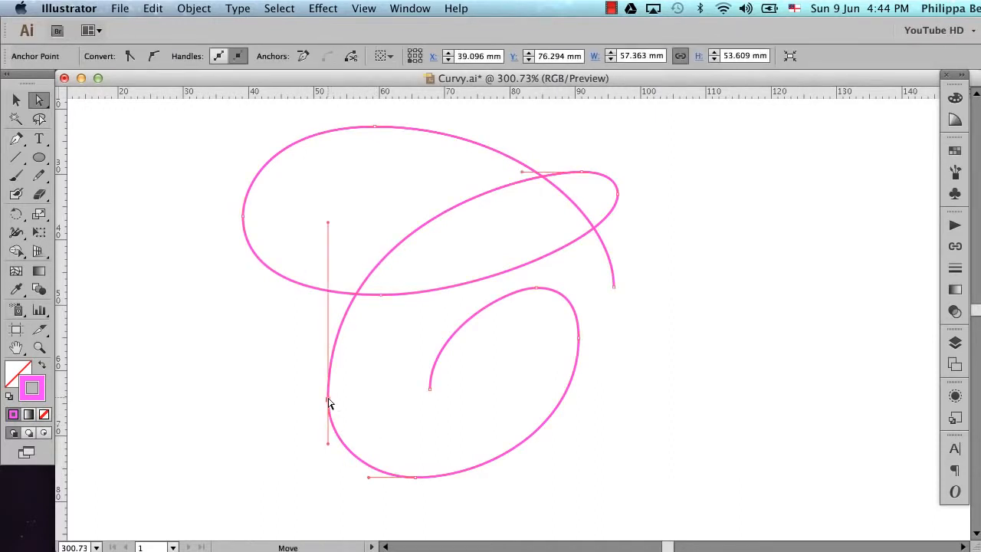
key("shift+Up")
key("shift+Down")
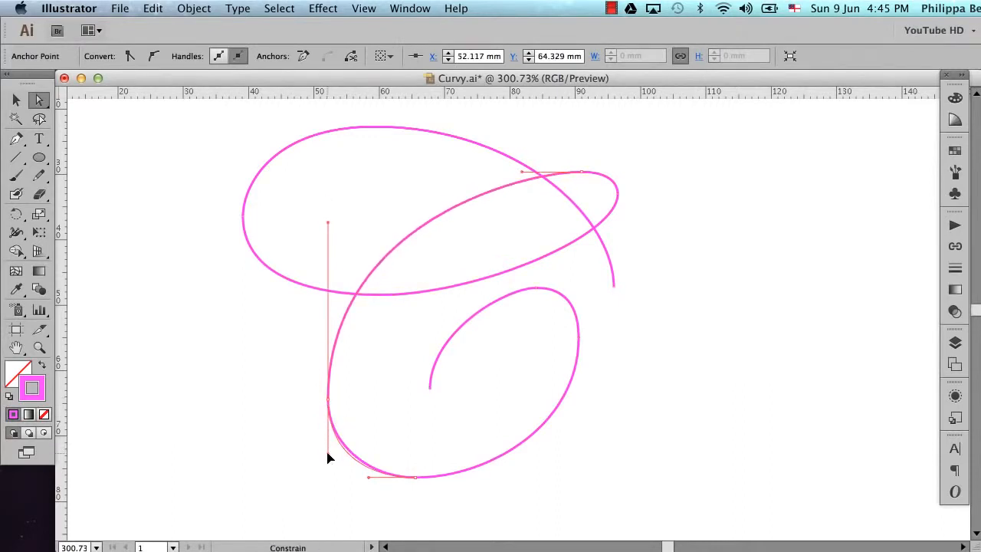
left_click(418, 415)
scroll(418, 414, "up", 3)
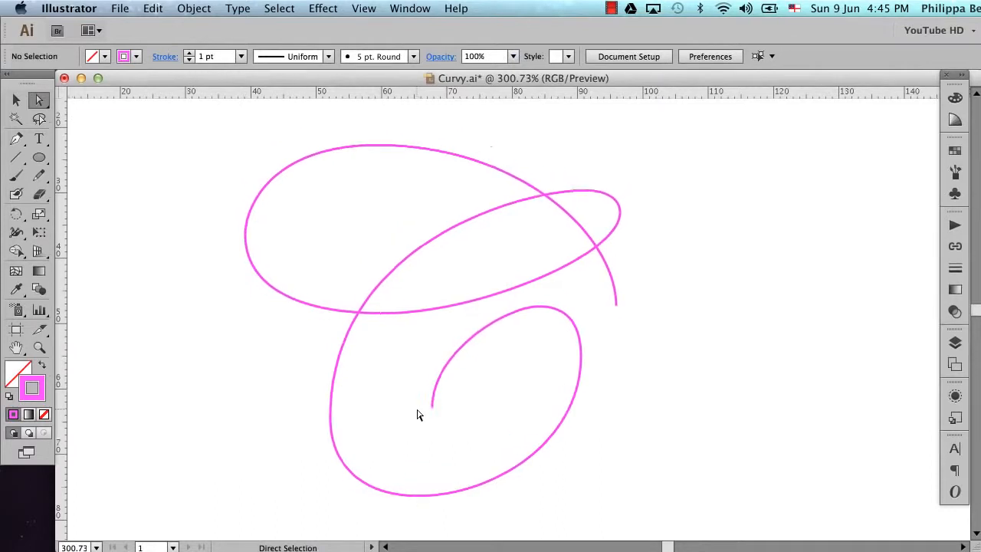
- Activate the Width tool and toggle Layers 1 and 2 to examine the original C's stroke thickness, leaving only Layer 2 shown
key("shift+w")
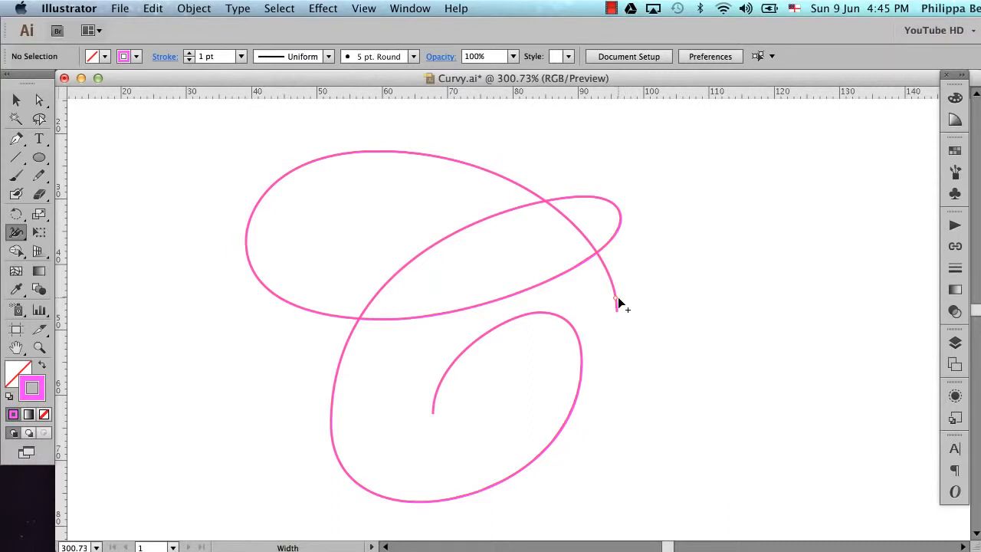
left_click(955, 342)
left_click(766, 368)
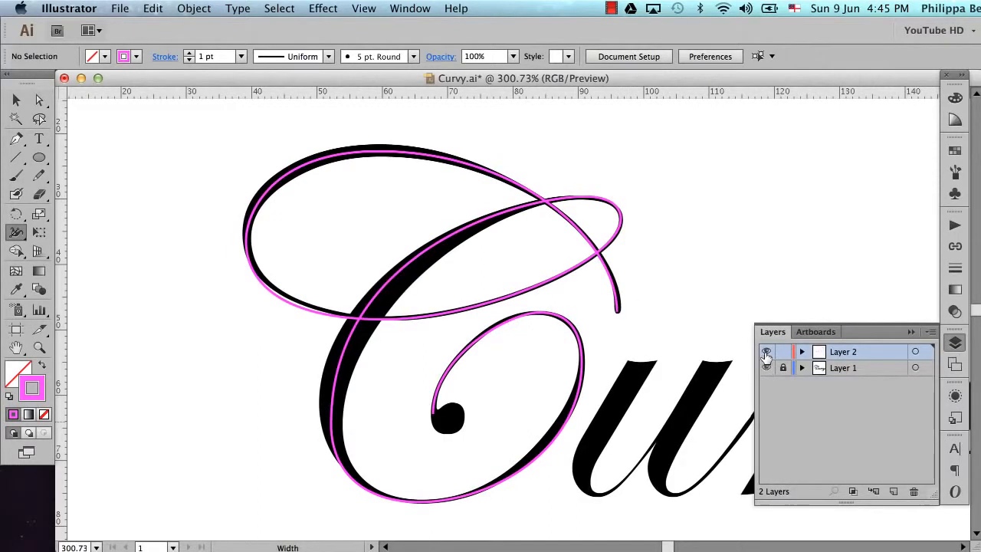
left_click(767, 351)
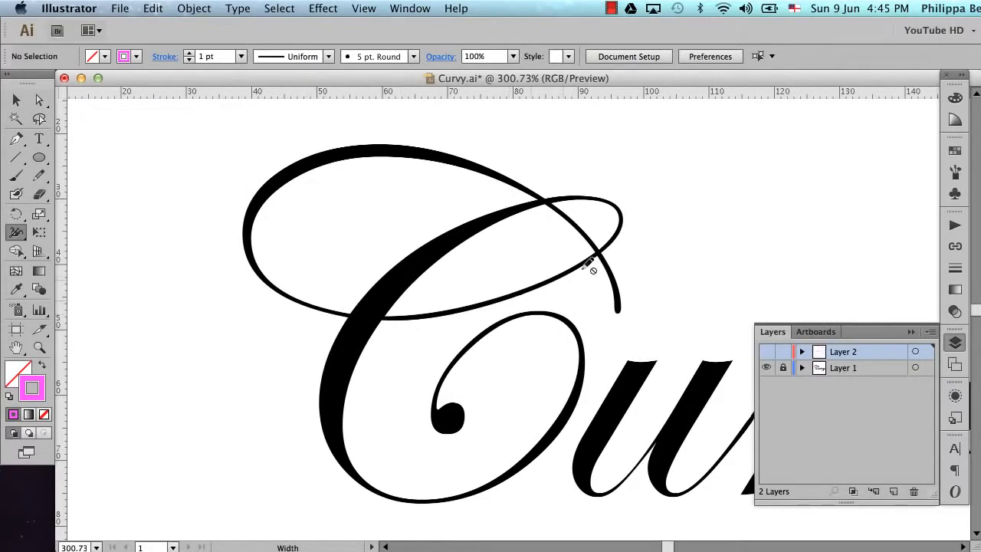
left_click(768, 370)
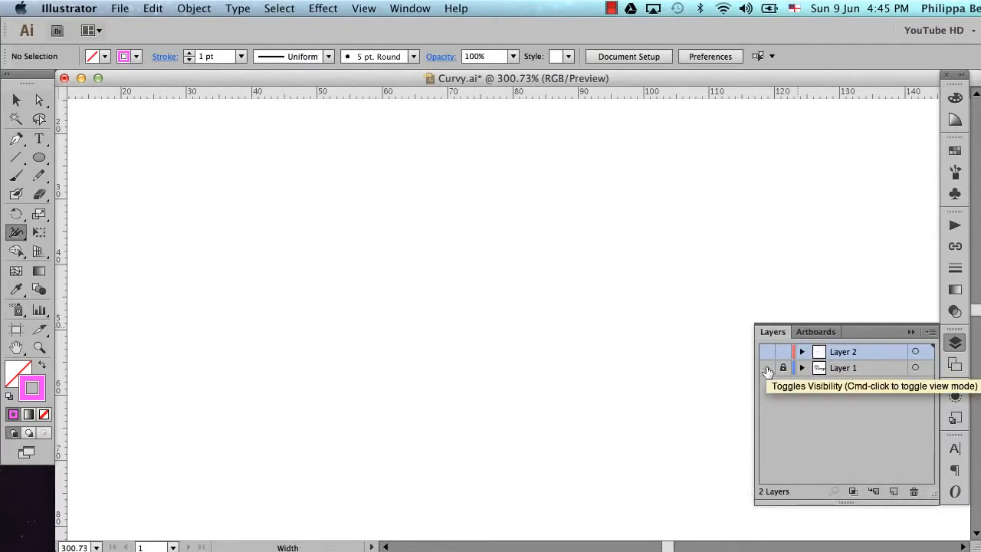
left_click(766, 353)
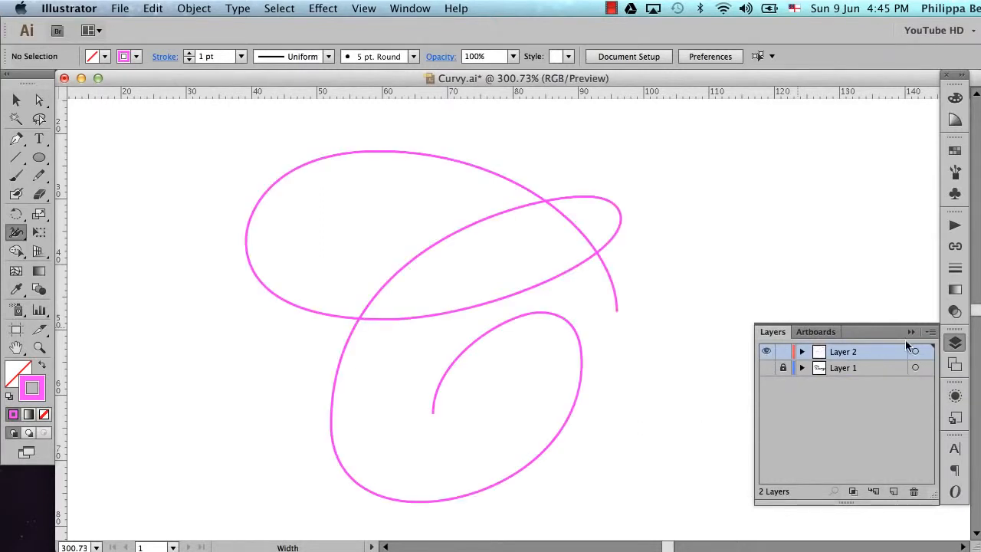
- Widen the stroke at the C's stem and the bowl's right side, and thin it at the bowl's bottom and top and the upper loop's bottom
left_click(912, 333)
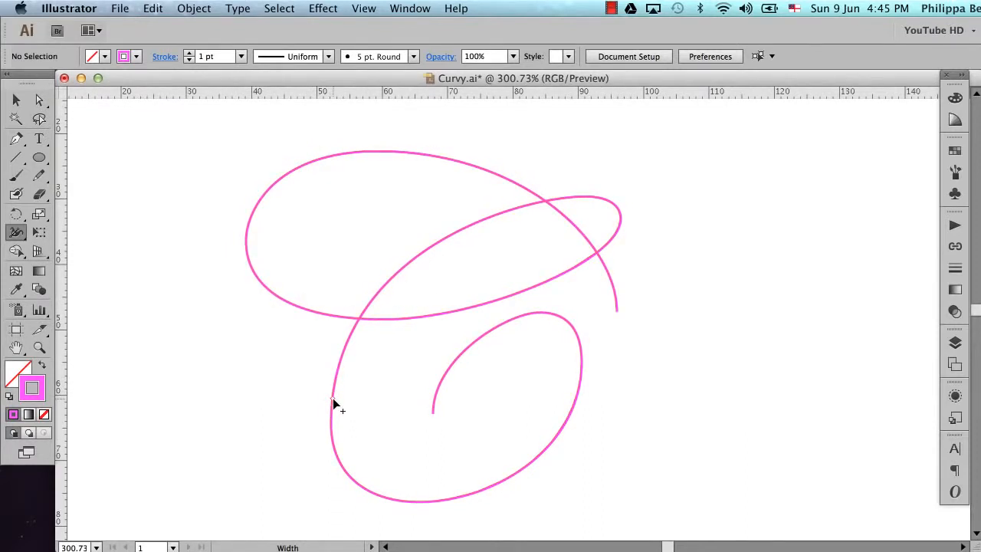
left_click_drag(332, 398, 350, 400)
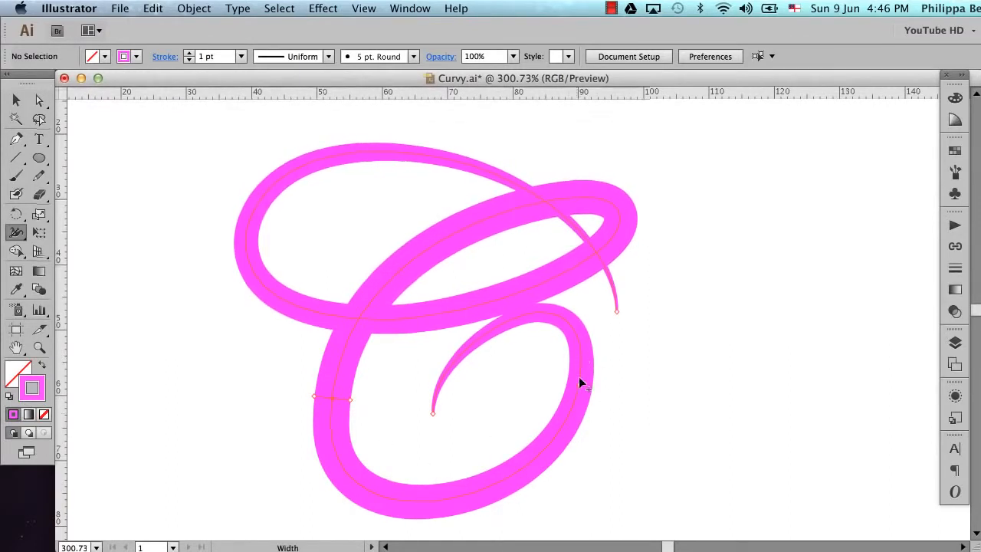
left_click(423, 494)
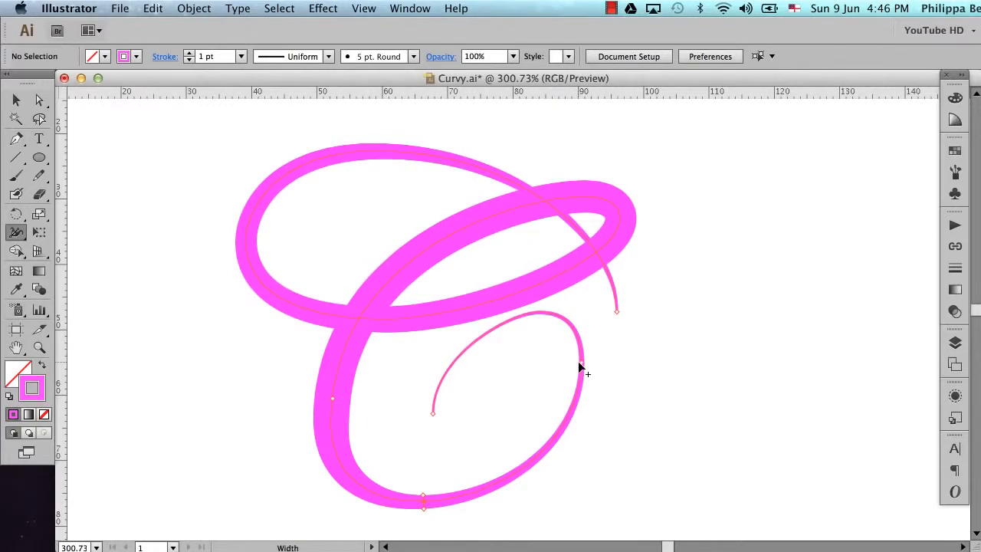
left_click_drag(582, 363, 577, 365)
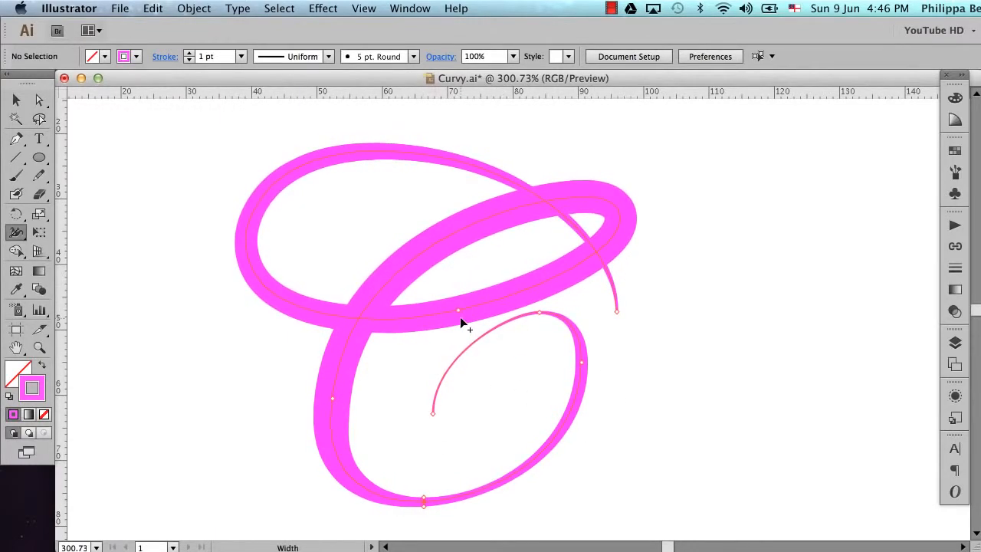
left_click_drag(392, 326, 392, 330)
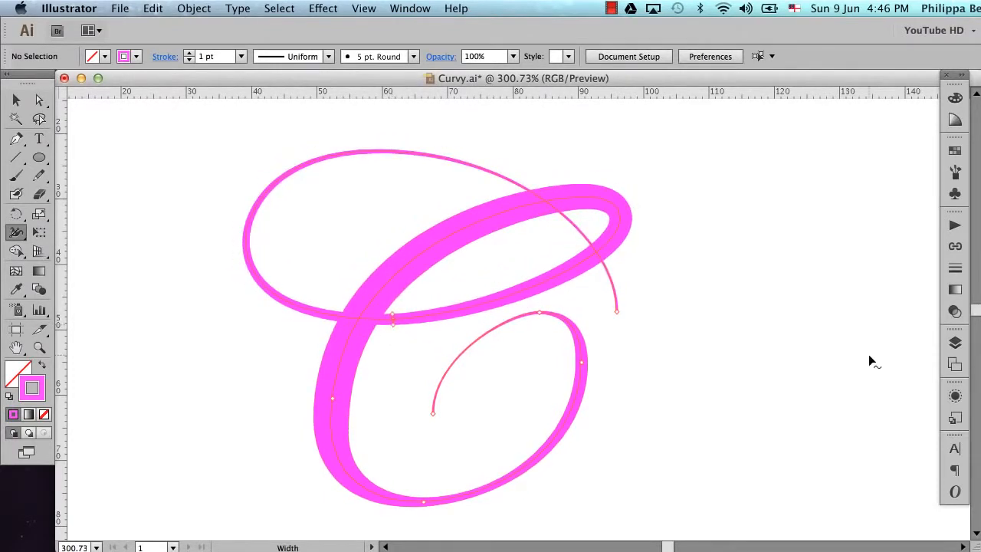
- Change the layer color of Layer 2 to Cyan
left_click(955, 342)
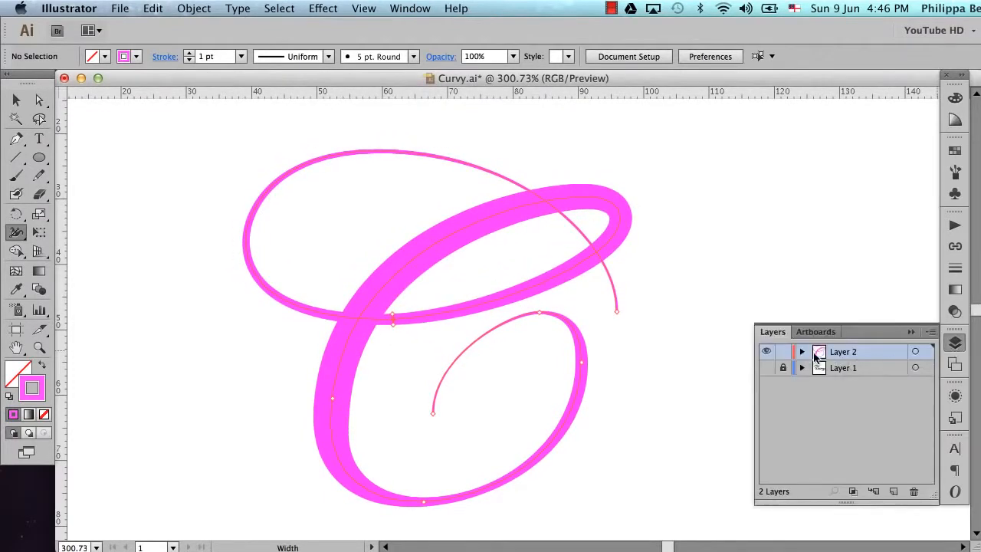
double_click(871, 352)
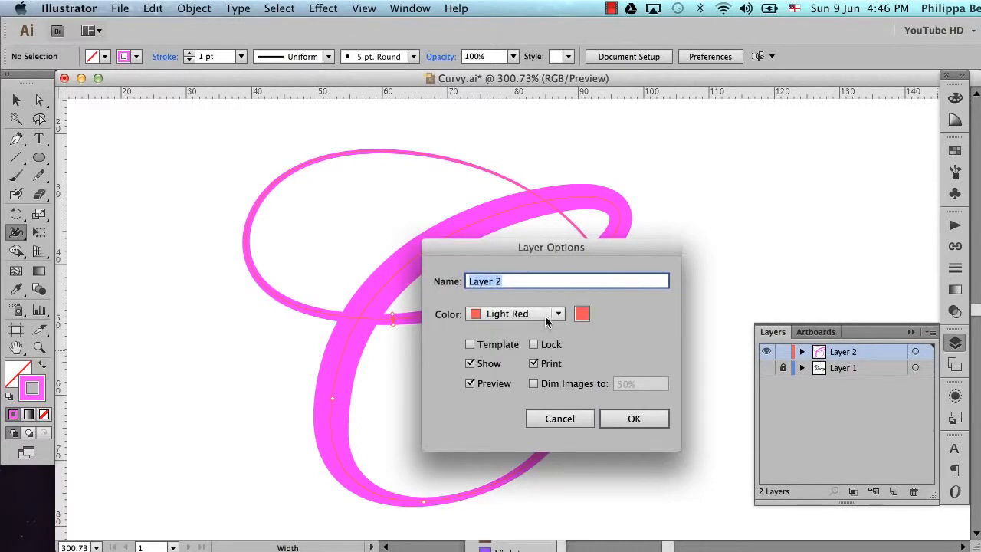
left_click(536, 314)
left_click(506, 398)
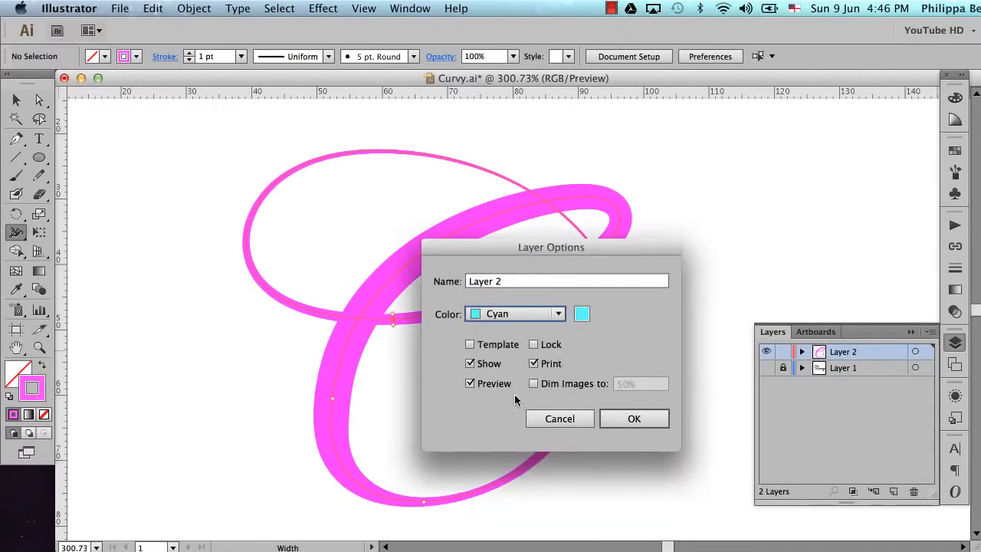
left_click(628, 420)
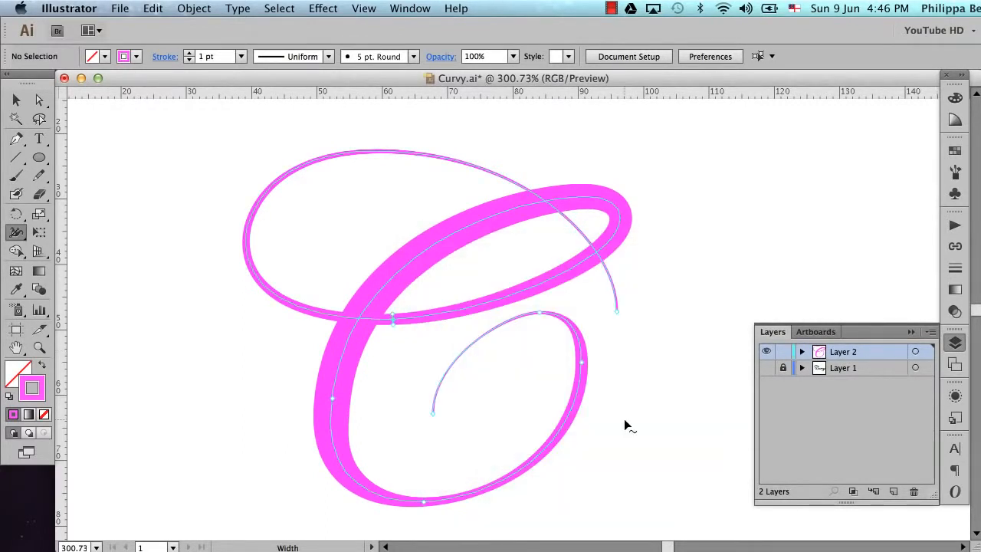
left_click(912, 332)
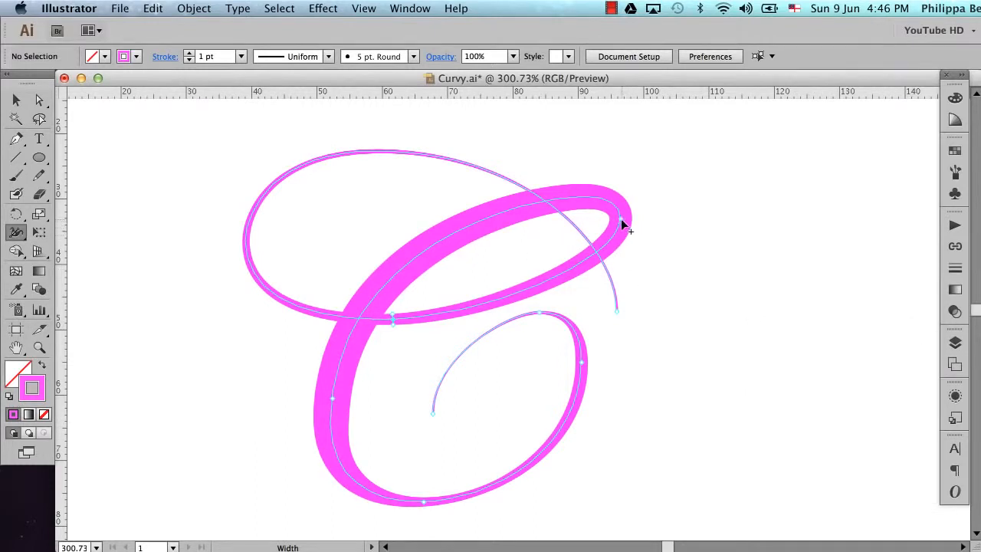
- Thin the stroke atop the right tip, at the bowl's right side and the upper loop's bottom, and widen it at the loop's top and bowl's bottom
mouse_move(618, 216)
left_mouse_down()
mouse_move(631, 216)
mouse_move(604, 217)
mouse_move(583, 193)
mouse_move(587, 205)
left_mouse_up()
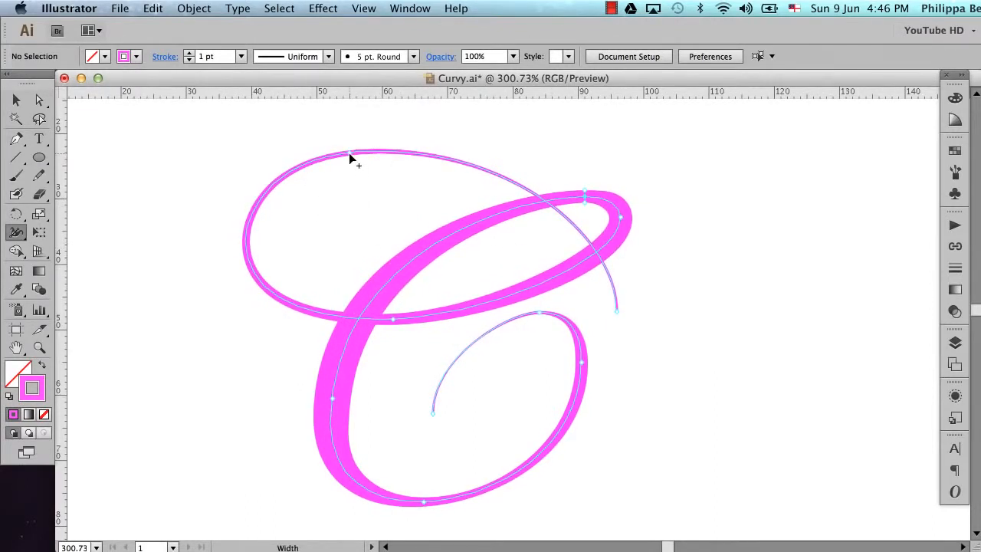
left_click_drag(349, 153, 351, 166)
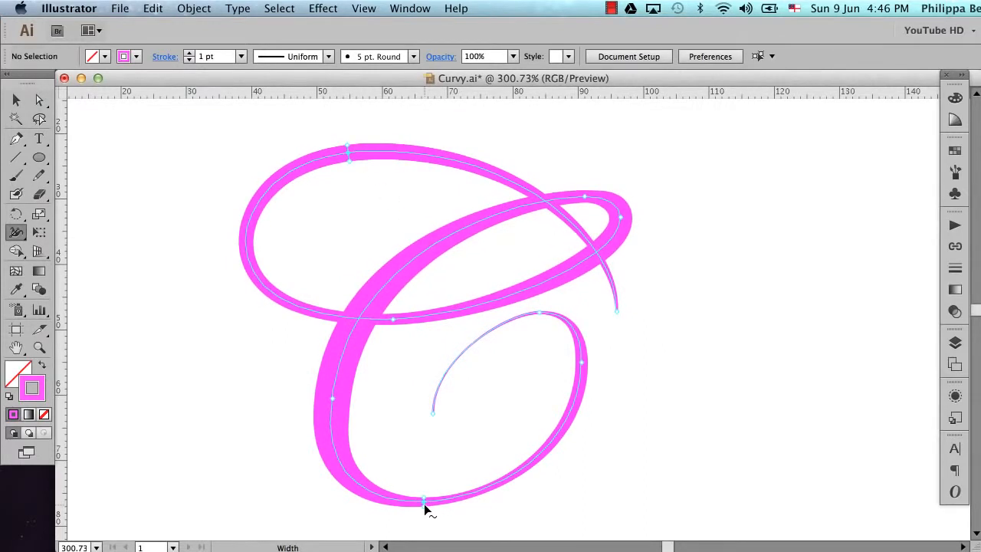
left_click_drag(424, 503, 425, 510)
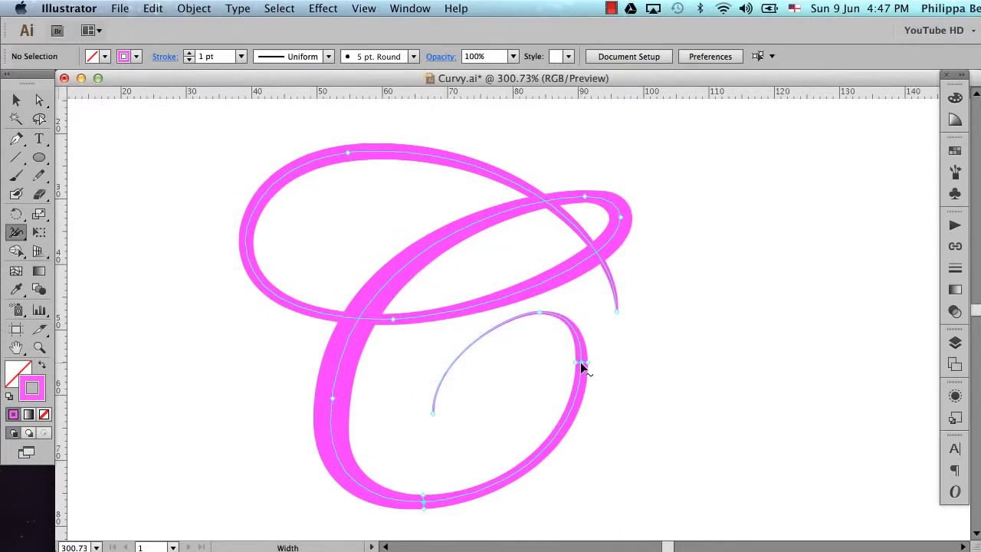
left_click_drag(587, 367, 588, 370)
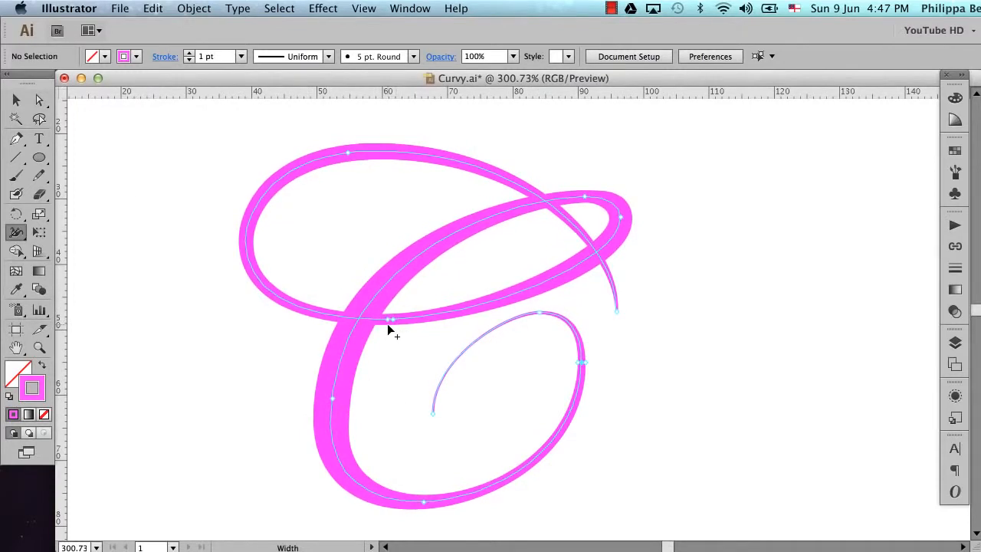
left_click_drag(393, 326, 393, 326)
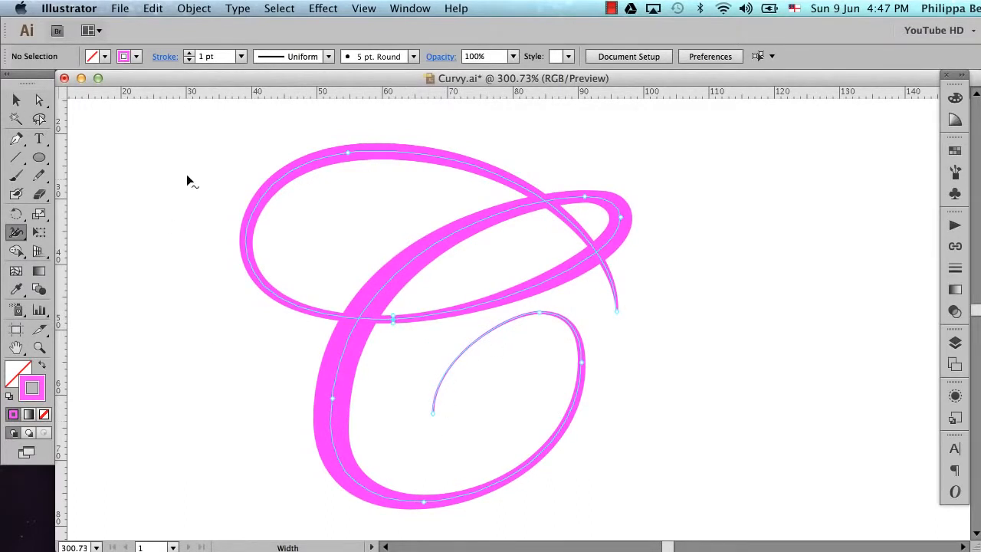
- Select the C path and thin its stroke at the right tip and at the upper loop's far-left curve with the Width tool
left_click(17, 99)
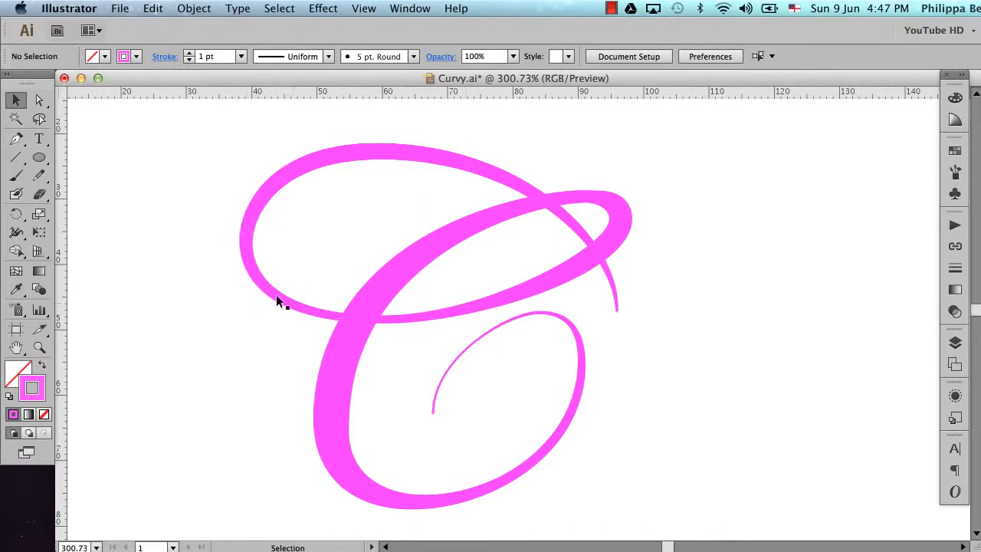
left_click(603, 205)
key("shift+w")
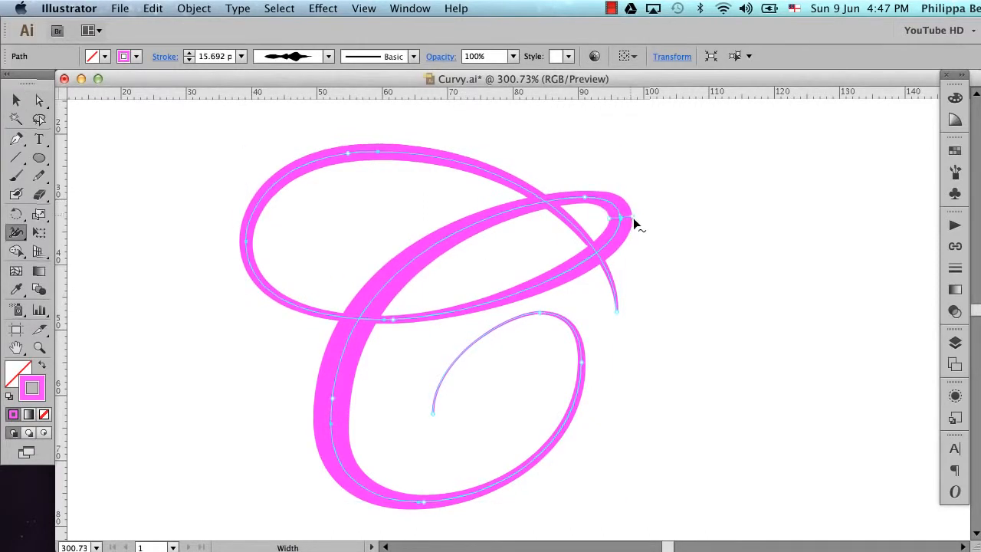
mouse_move(633, 222)
left_mouse_down()
mouse_move(584, 189)
mouse_move(621, 225)
mouse_move(618, 241)
mouse_move(625, 227)
left_mouse_up()
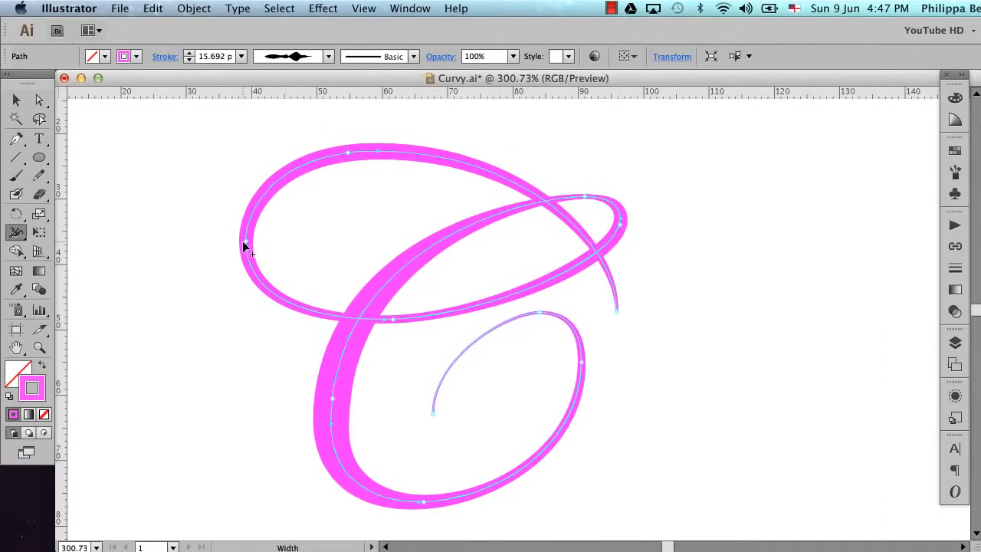
mouse_move(244, 241)
left_mouse_down()
mouse_move(259, 246)
mouse_move(250, 244)
left_mouse_up()
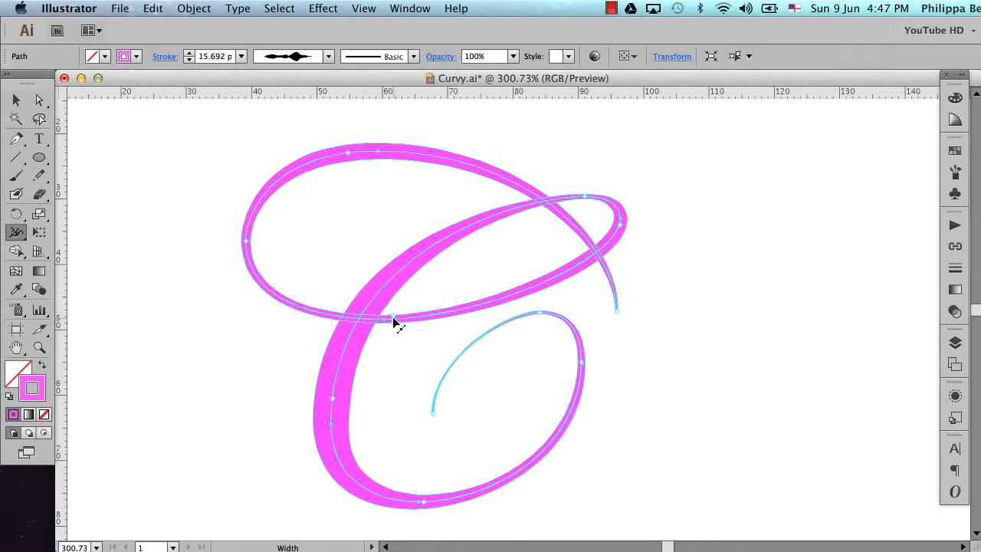
- Thin the stroke at the width point on the upper loop's bottom curve, just right of where it crosses the stem
key("super+space")
left_click_drag(323, 263, 490, 370)
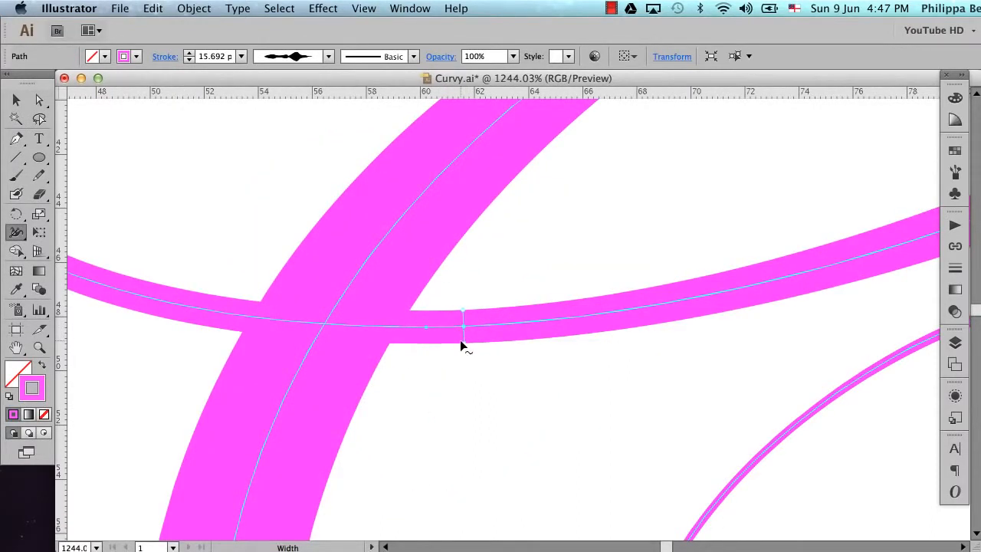
left_click_drag(460, 342, 460, 336)
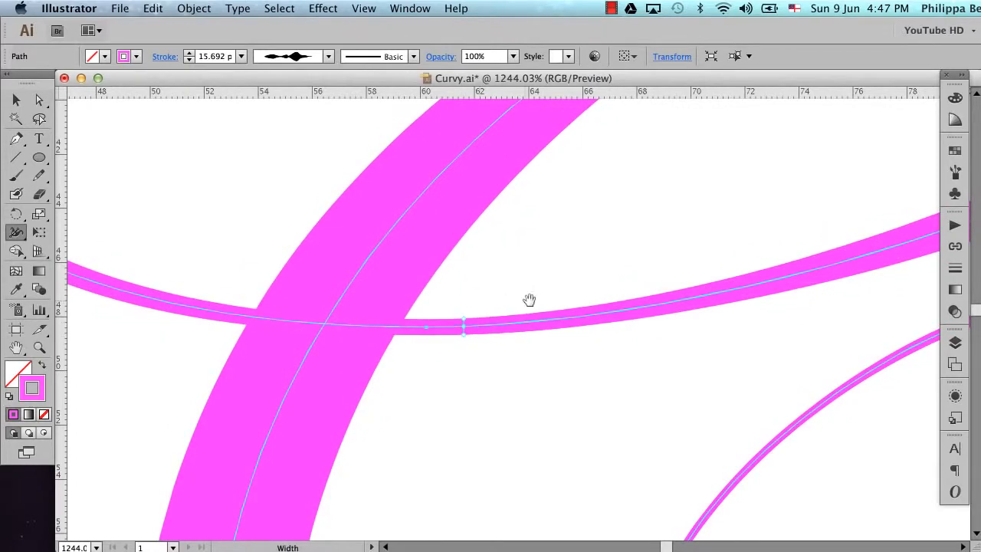
- Narrow the stroke at the width point on the thick lower part of the C's stem, and deselect the path
key("alt+super+space")
left_click(530, 301, "alt+super")
left_click(530, 300, "alt+super")
left_click(530, 300, "alt+super")
left_click(529, 301, "alt+super")
scroll(529, 305, "down", 5)
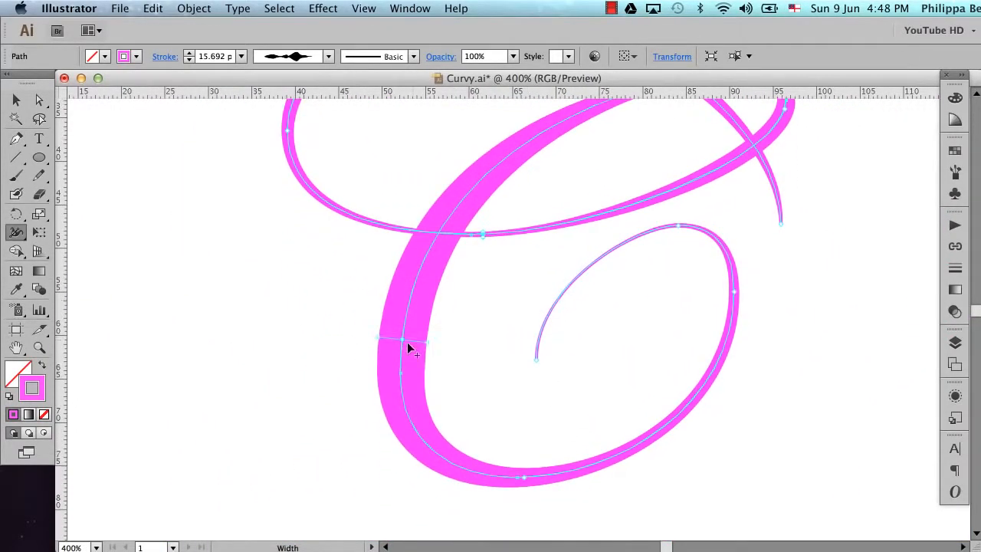
left_click_drag(426, 345, 421, 341)
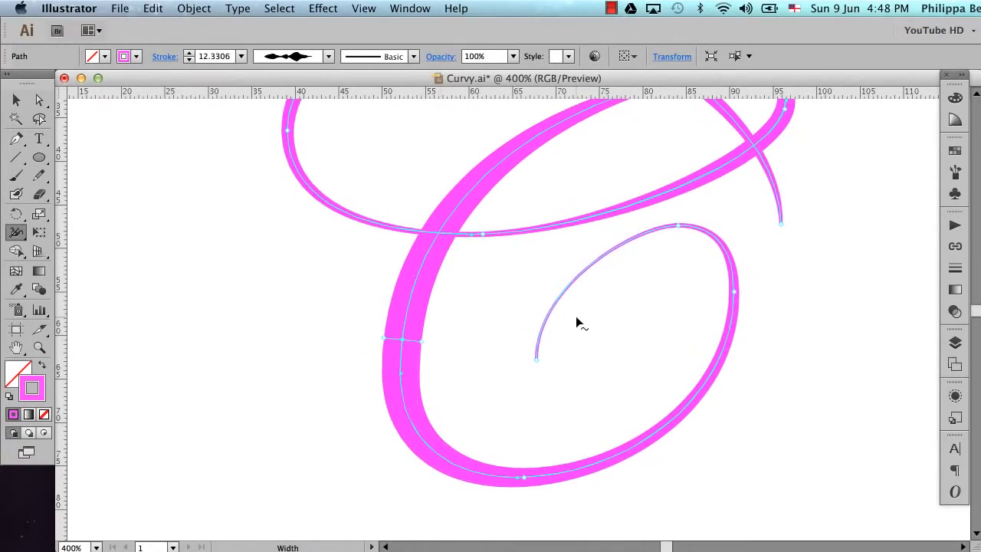
scroll(576, 316, "right", 3)
scroll(576, 316, "up", 4)
left_click(648, 311, "alt+super")
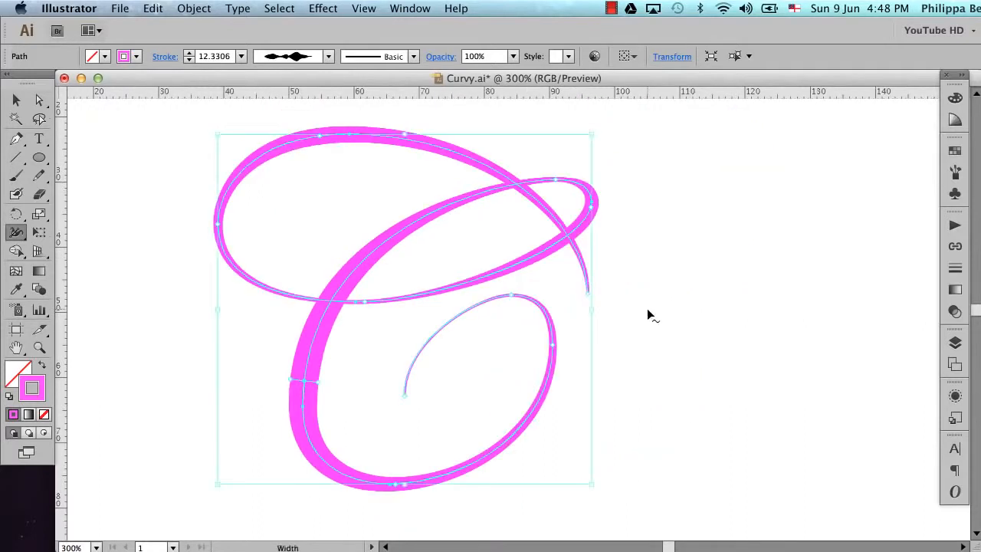
key("v")
left_click(678, 308)
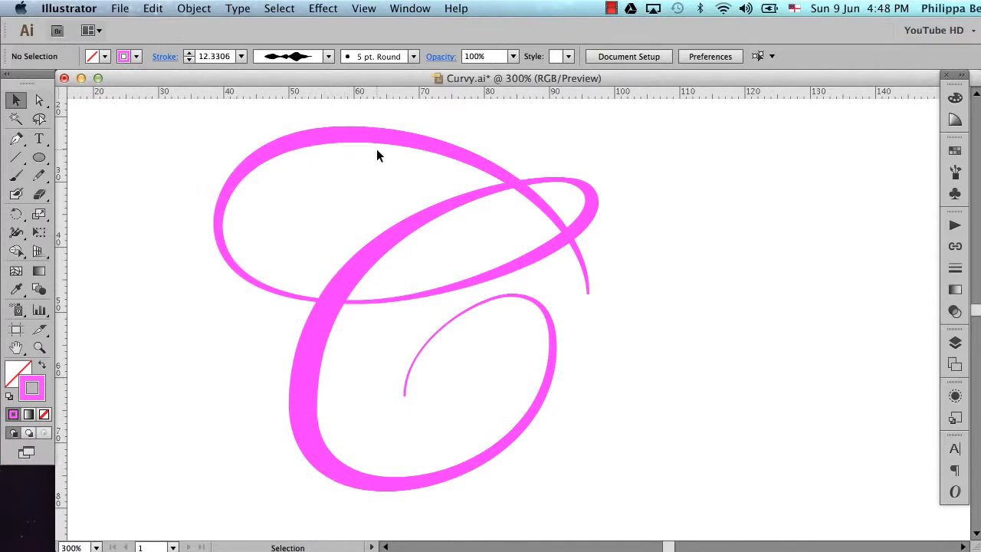
- Slim the stroke along the top of the C's upper loop with the Width tool, and deselect the path
key("a")
left_click(349, 136)
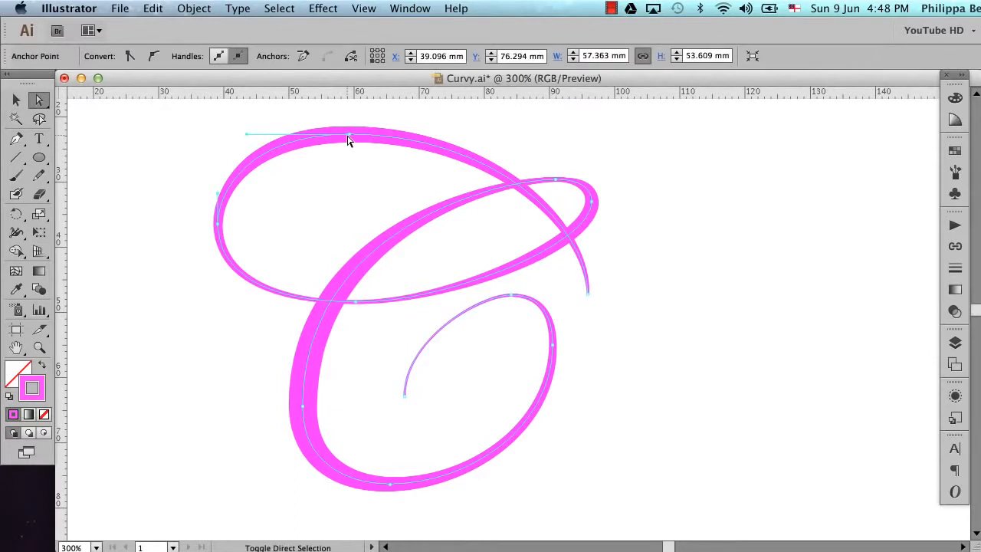
key("shift+w")
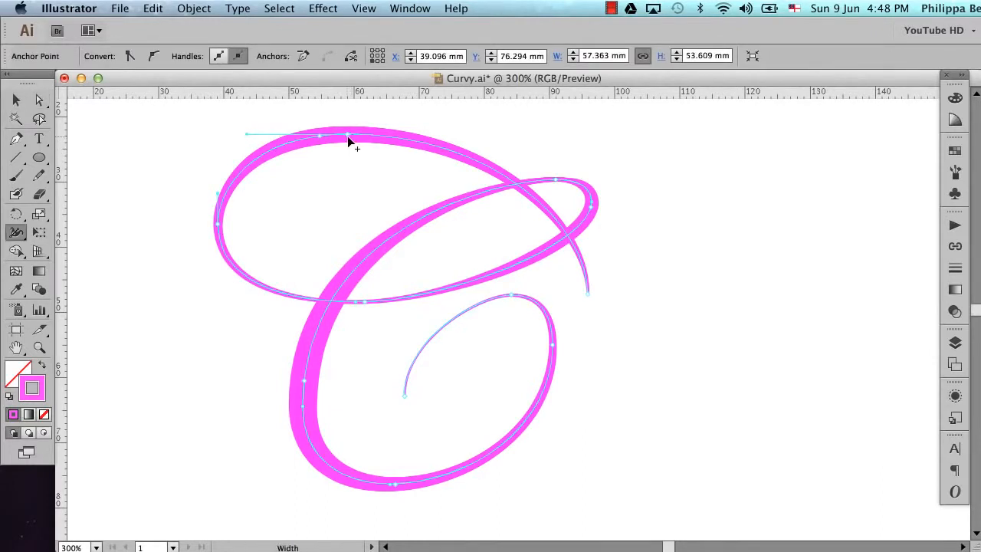
left_click_drag(348, 136, 351, 142)
key("super+z")
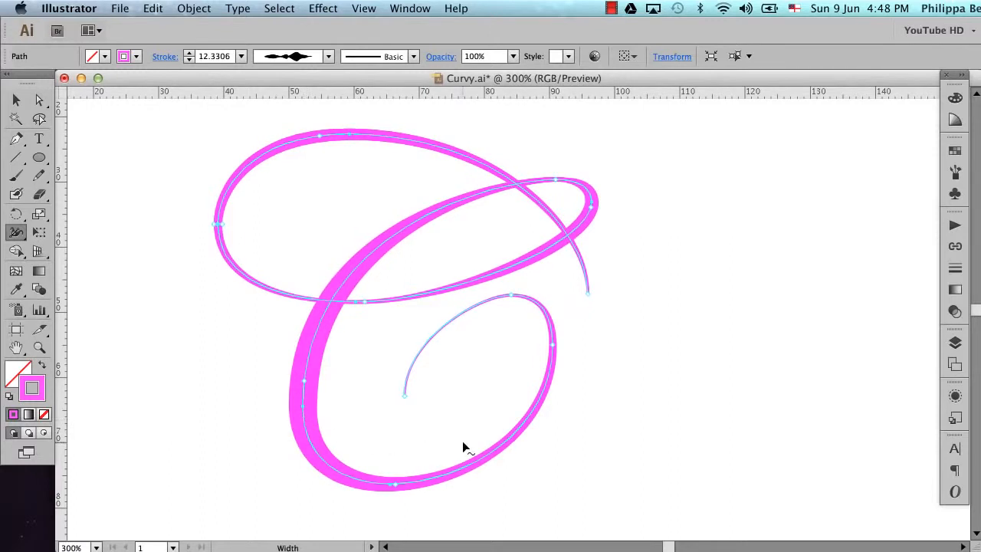
left_click(14, 100)
left_click(224, 392)
- Set a magenta fill with no stroke for drawing a terminal with the Pen tool at the open end of the C's inner curl
key("super+space")
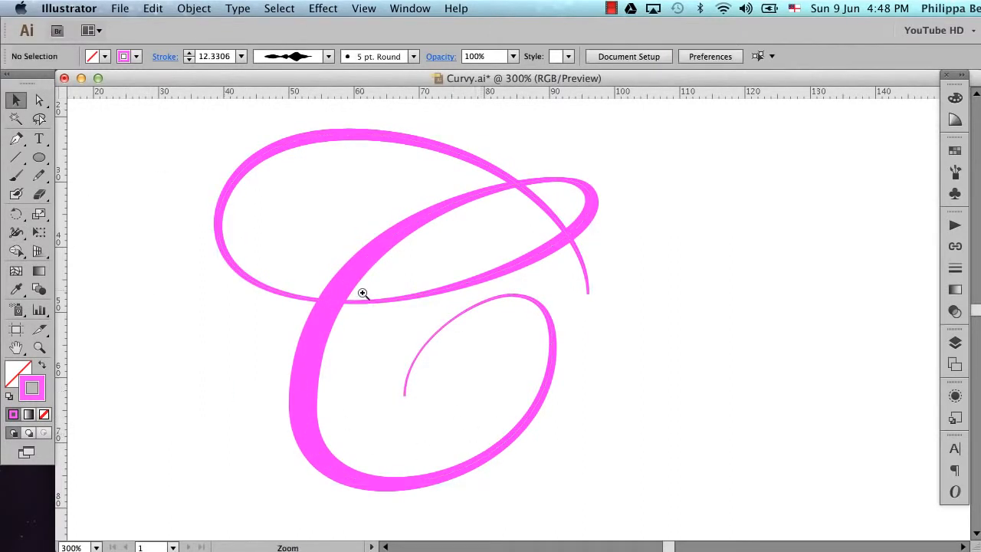
left_click_drag(357, 290, 529, 448)
scroll(528, 450, "down", 3)
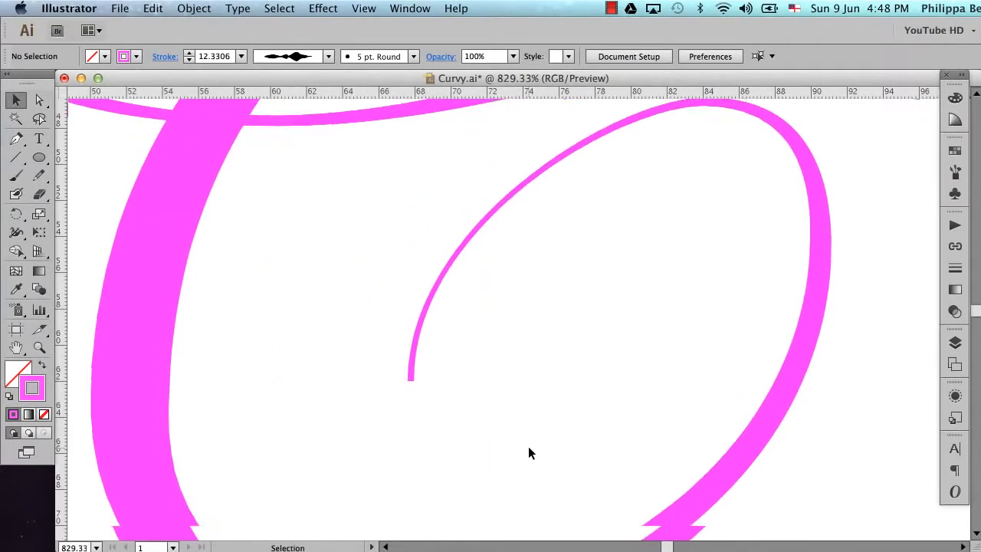
left_click_drag(360, 265, 571, 440)
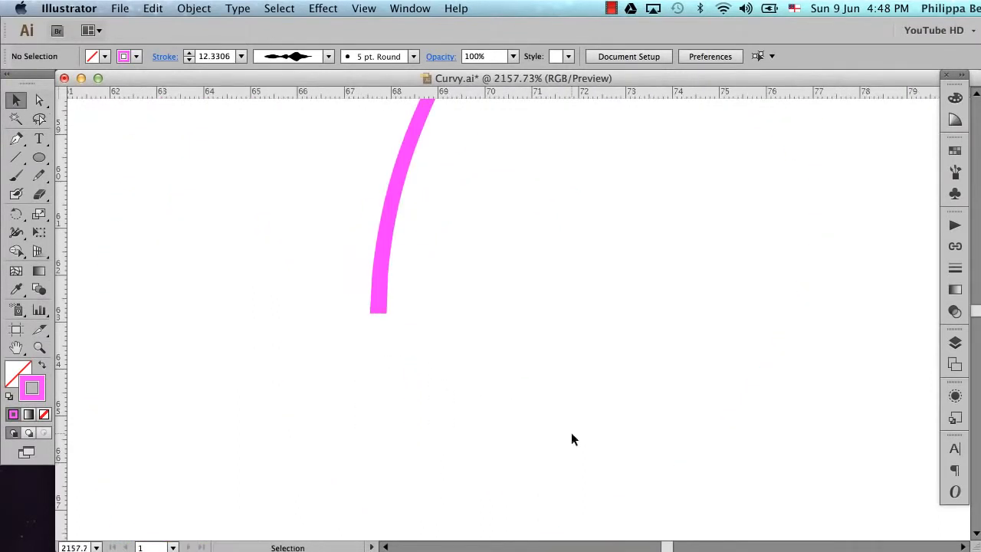
key("p")
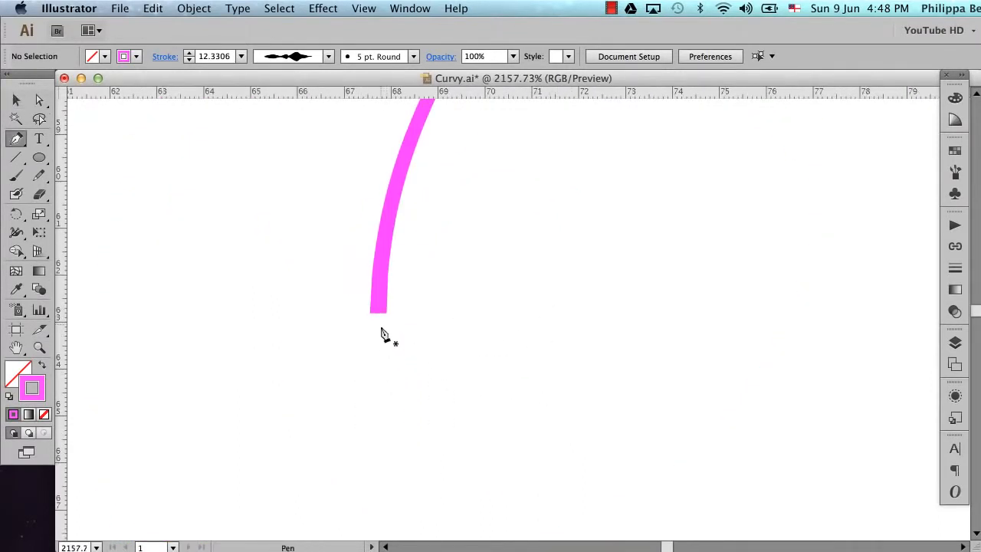
left_click(42, 365)
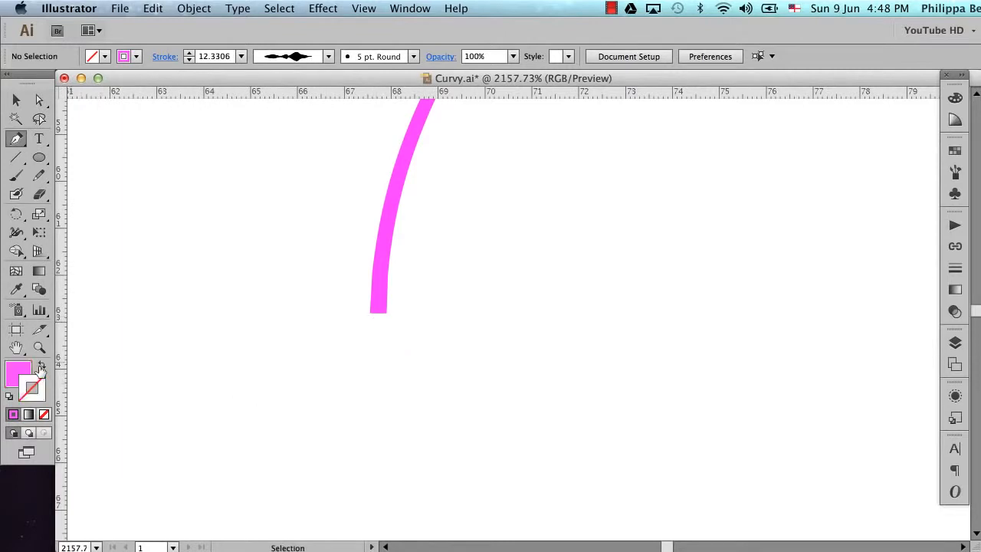
left_click(16, 378)
key("4")
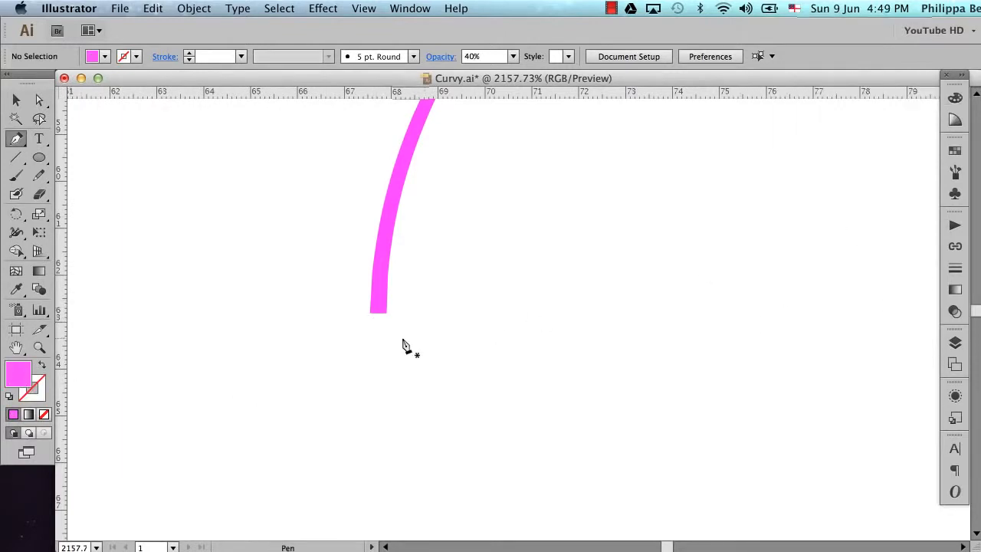
- Draw a closed, rounded teardrop terminal about 4.7 mm wide at the inner curl's end, with its upper edge curving smoothly into the stroke
left_click(370, 315)
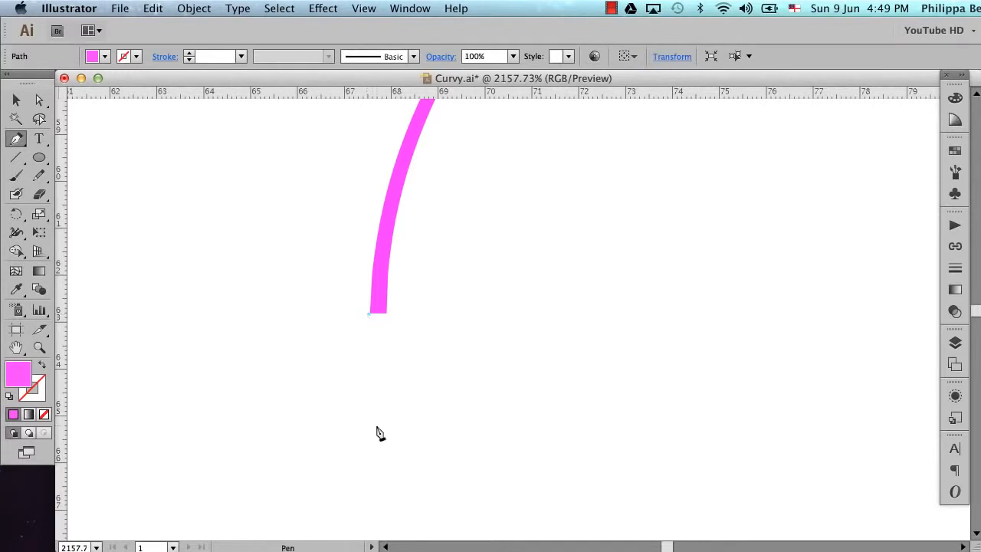
left_click_drag(407, 422, 455, 462)
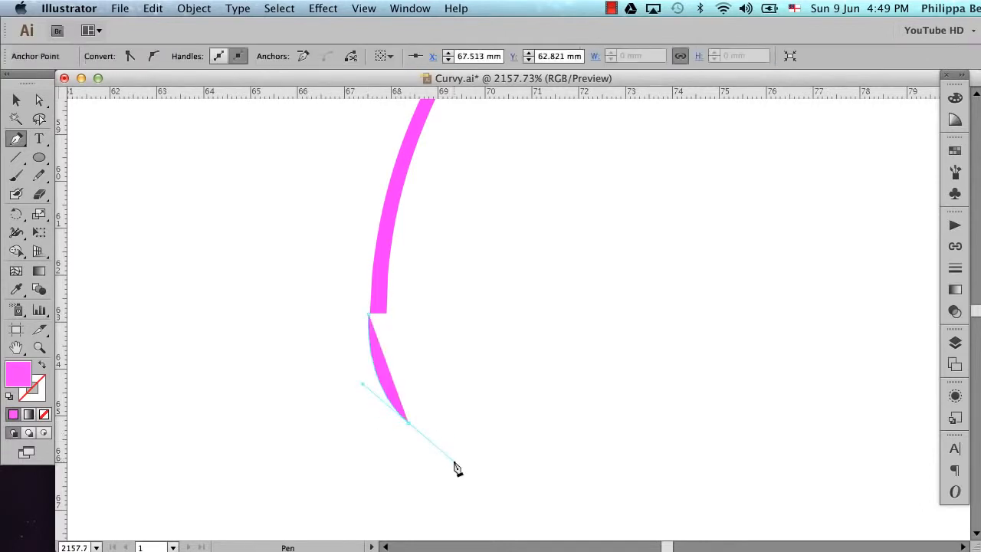
left_click_drag(581, 396, 612, 321)
left_click_drag(523, 281, 485, 284)
left_click(430, 310)
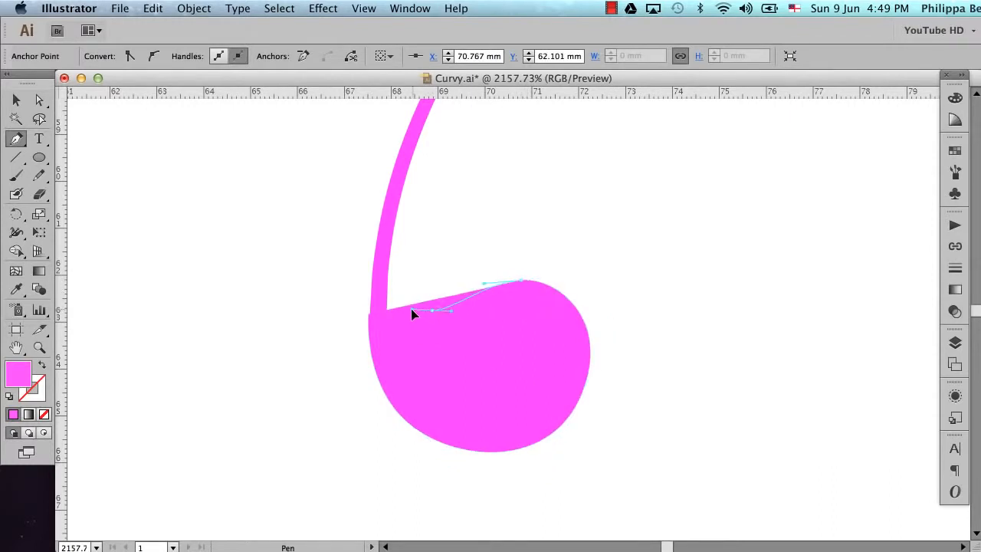
left_click_drag(412, 313, 390, 257)
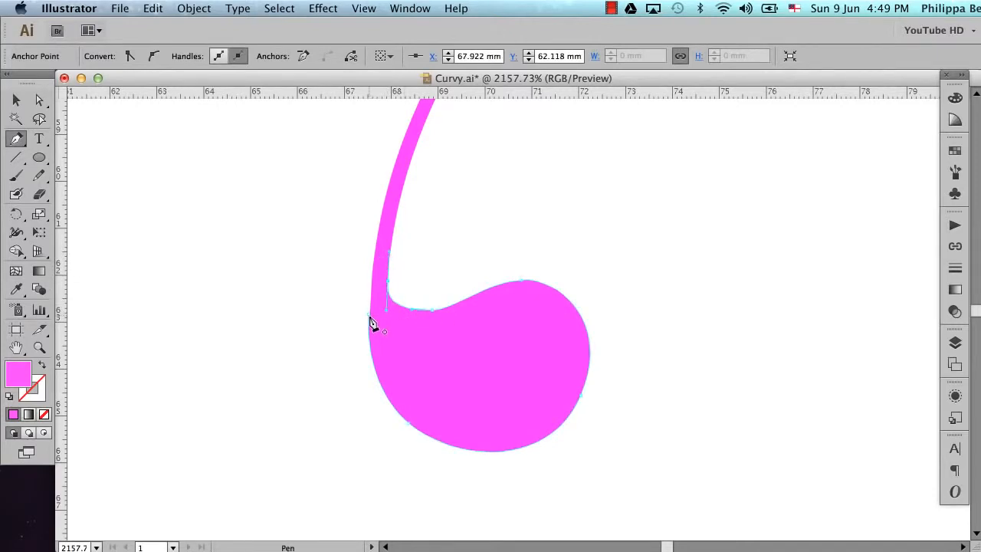
left_click_drag(370, 320, 375, 344)
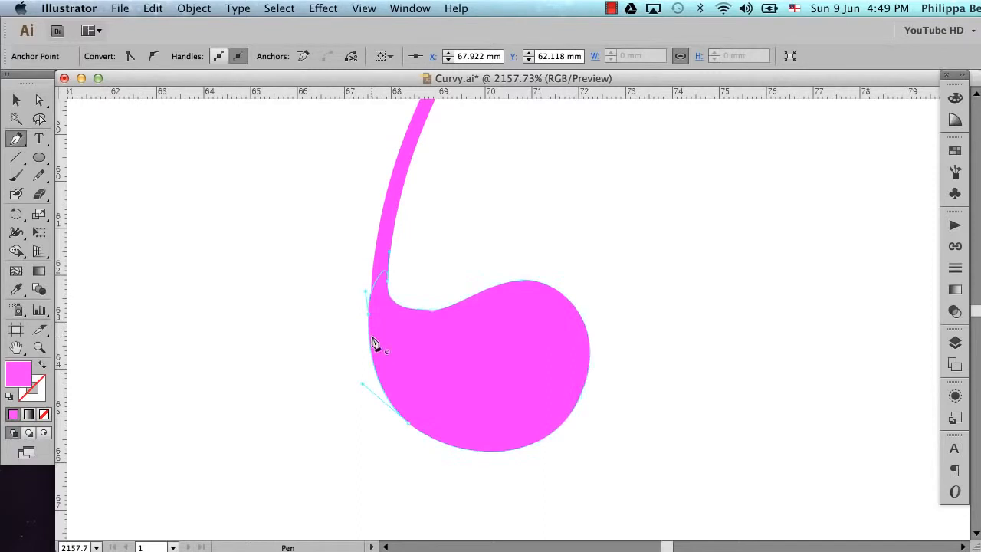
- Align the teardrop's starting anchor and its upper handle with the outer edge of the stroke, and deselect the shape
key("a")
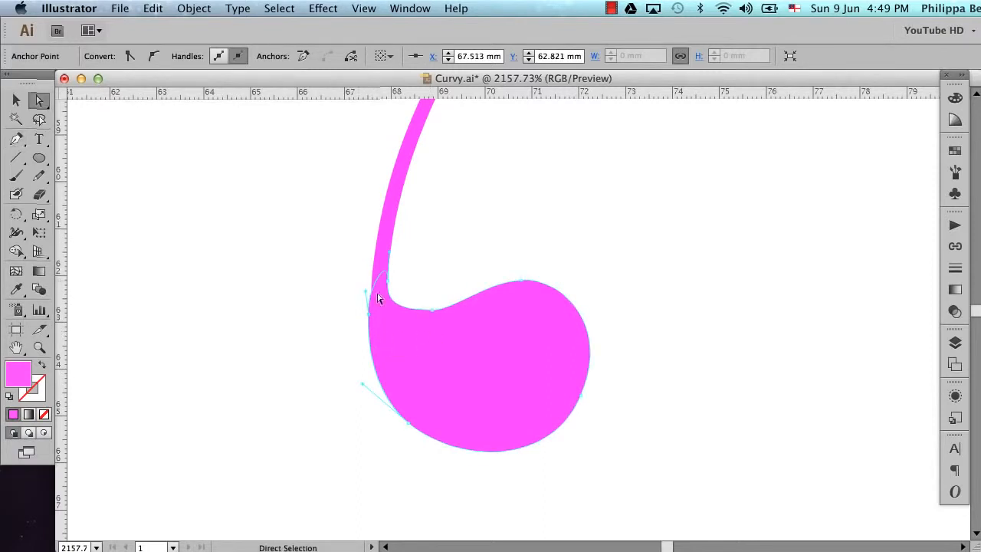
key("super+space")
left_click_drag(329, 252, 455, 340)
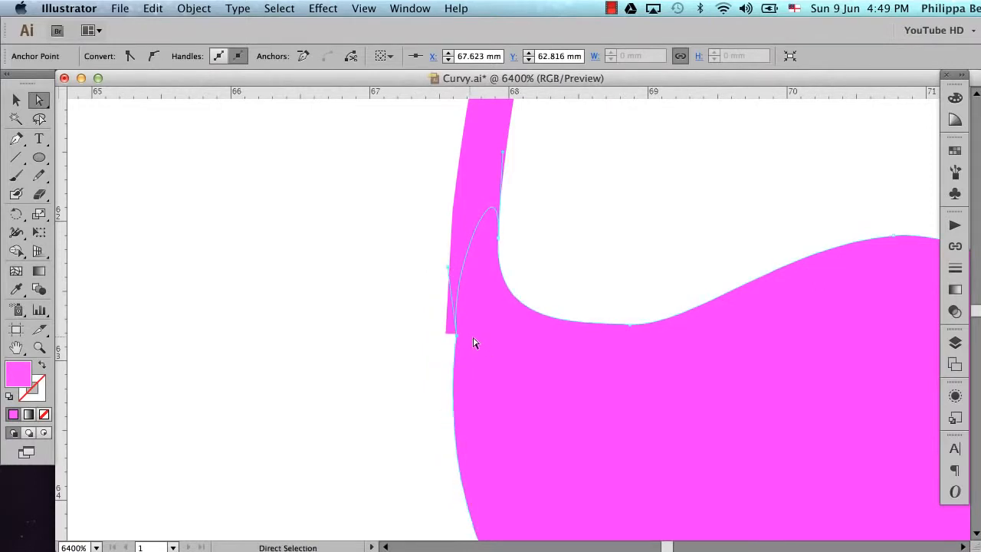
left_click_drag(448, 273, 461, 241)
left_click_drag(459, 341, 447, 335)
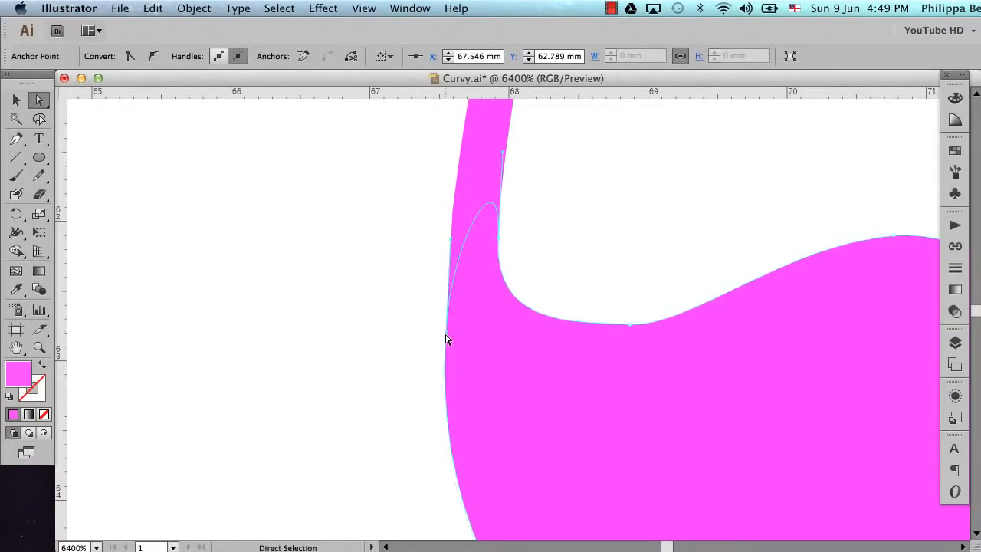
left_click(420, 372)
- Slightly lengthen the blob-side handle of the anchor in the dip on the teardrop's upper edge, and deselect the shape
key("super+alt+space")
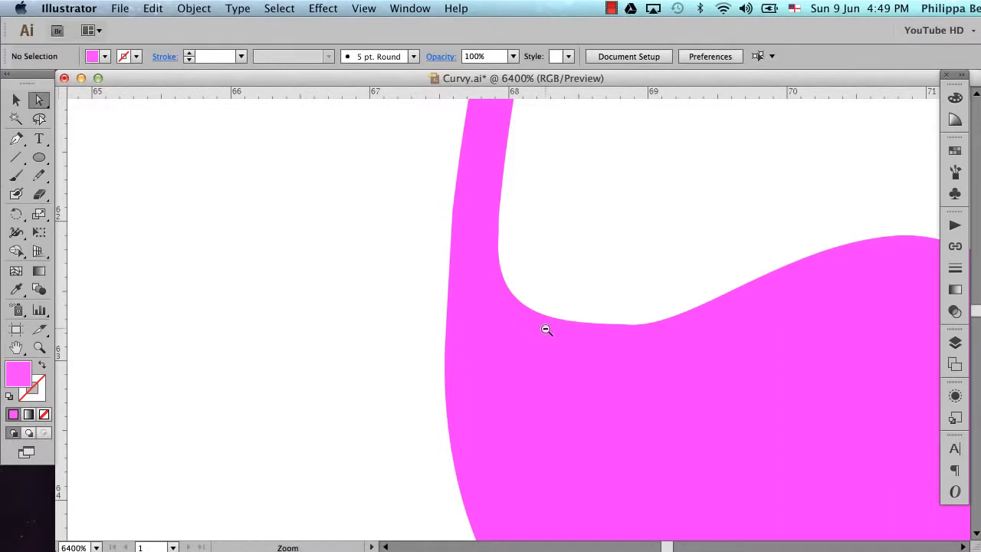
left_click(545, 330)
left_click(546, 330)
left_click(545, 329)
left_click(546, 330)
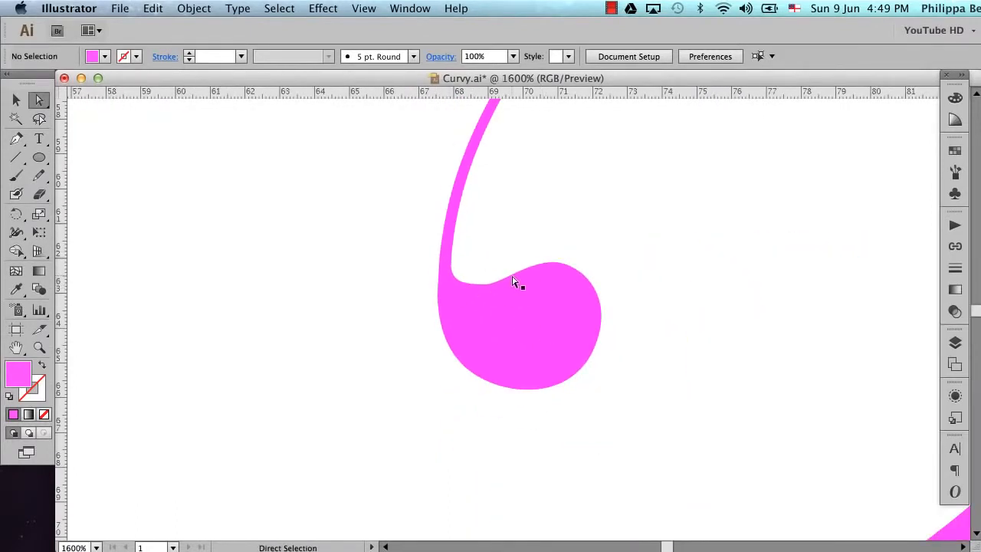
left_click(486, 285)
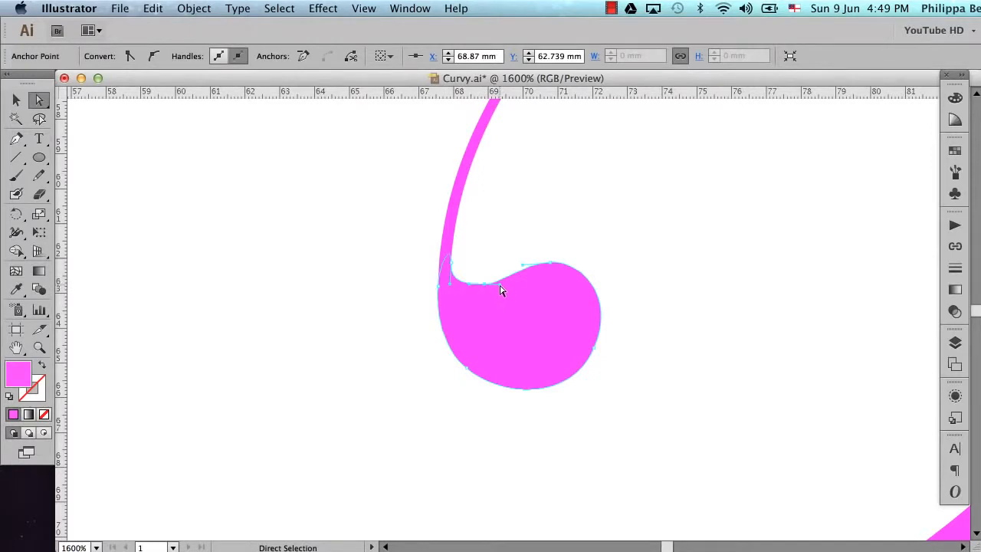
left_click_drag(500, 285, 503, 285)
left_click(482, 256)
- Review the whole C with its teardrop terminal, and examine the blunt end of the upper stroke's tail up close
left_click(514, 317, "alt+super")
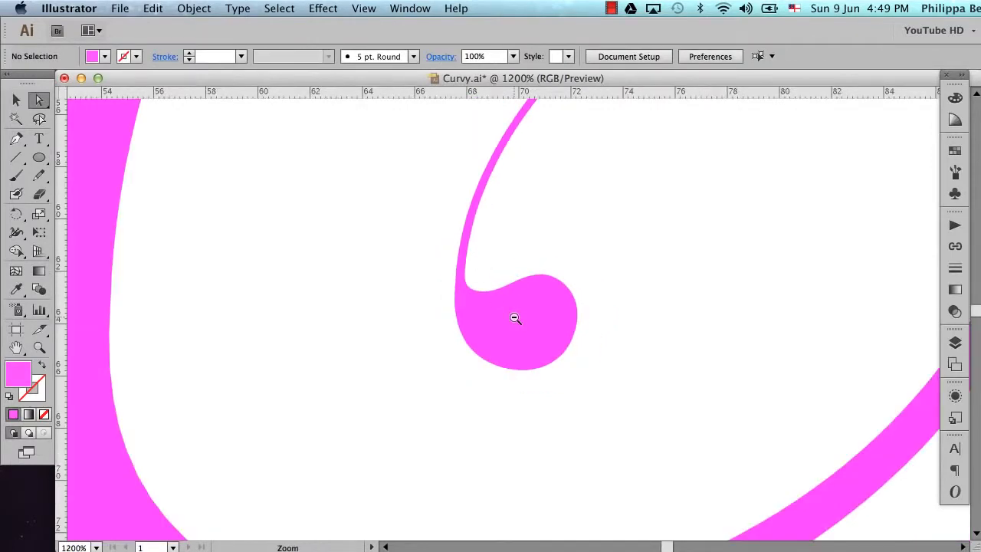
left_click(515, 317, "alt+super")
left_click(514, 317, "alt+super")
left_click(514, 317, "alt+super")
left_click(515, 317, "alt+super")
left_click(514, 317, "alt+super")
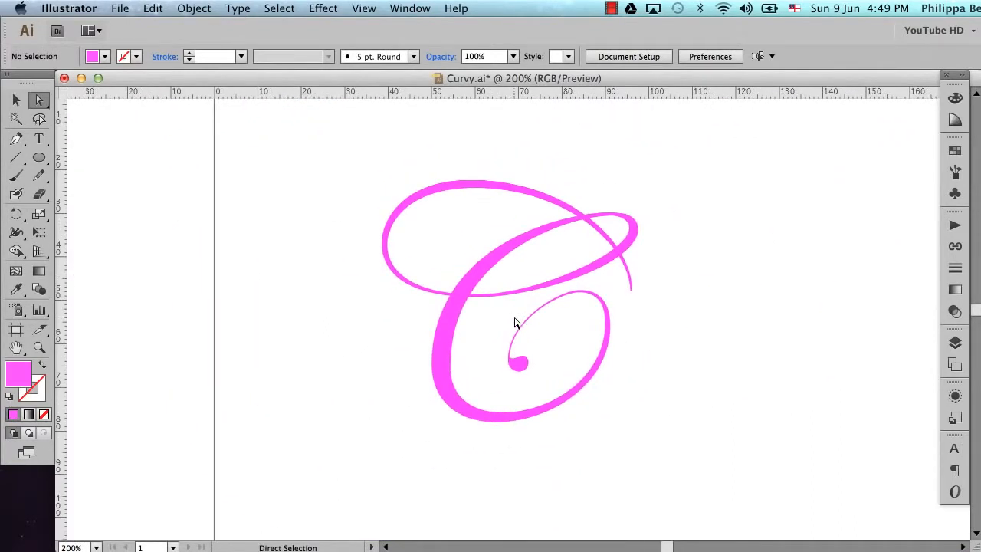
key("v")
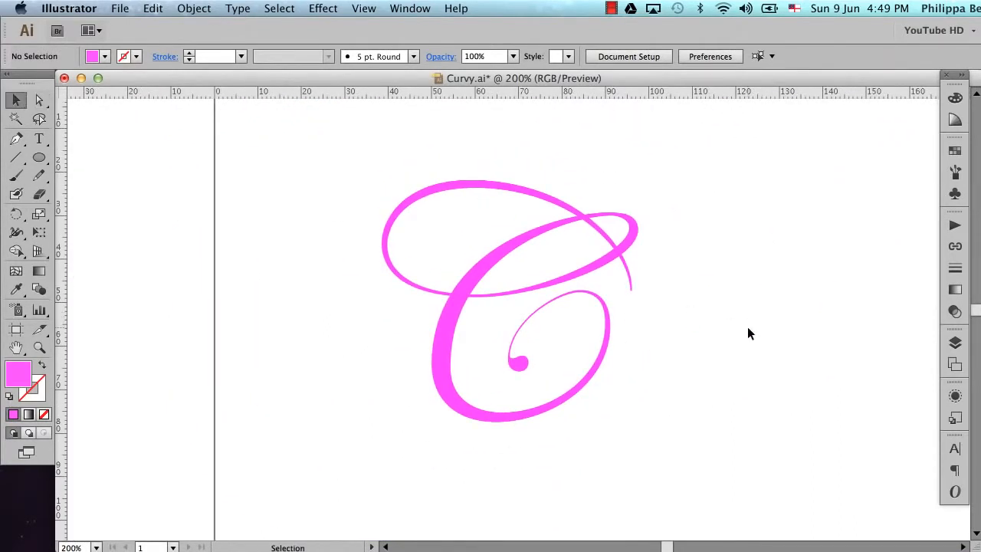
key("z")
left_click_drag(544, 182, 652, 325)
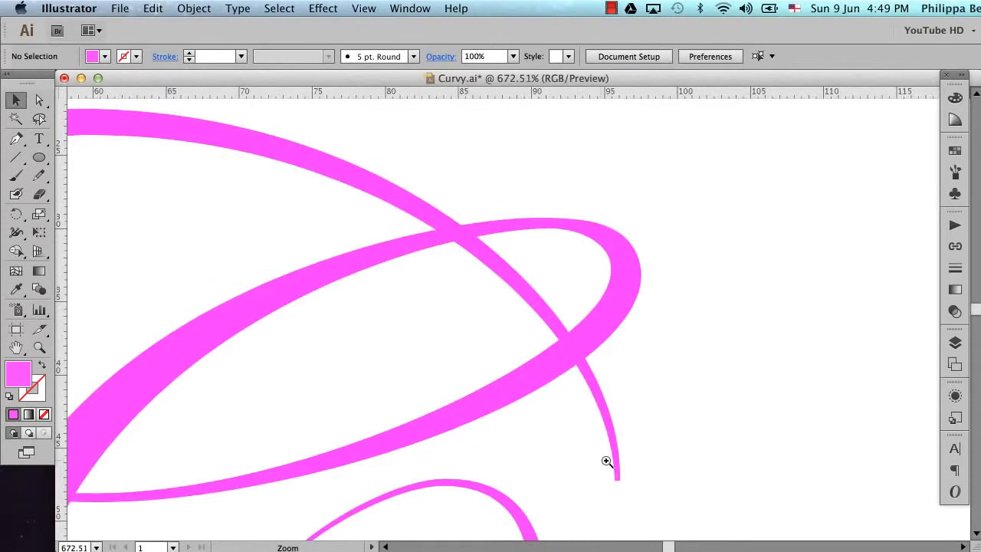
left_click_drag(607, 461, 637, 493)
key("v")
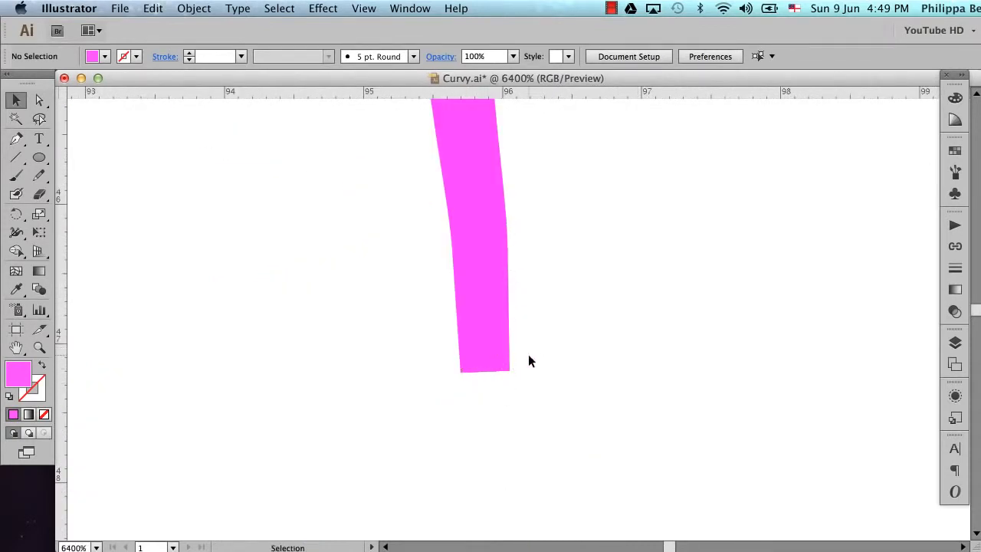
key("z")
left_click(374, 284, "alt")
left_click(374, 284, "alt")
left_click(374, 283, "alt")
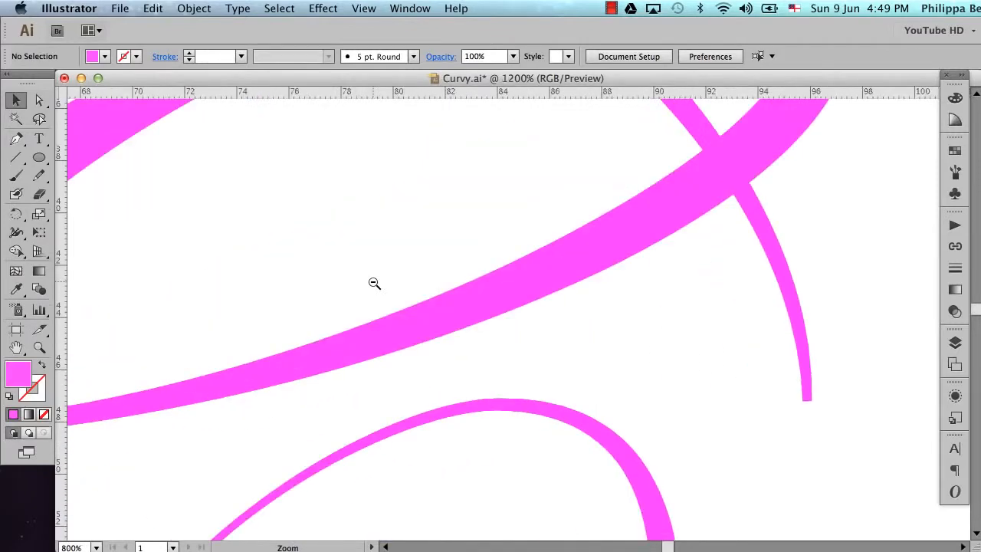
left_click(374, 283, "alt")
left_click(374, 284, "alt")
key("super+minus")
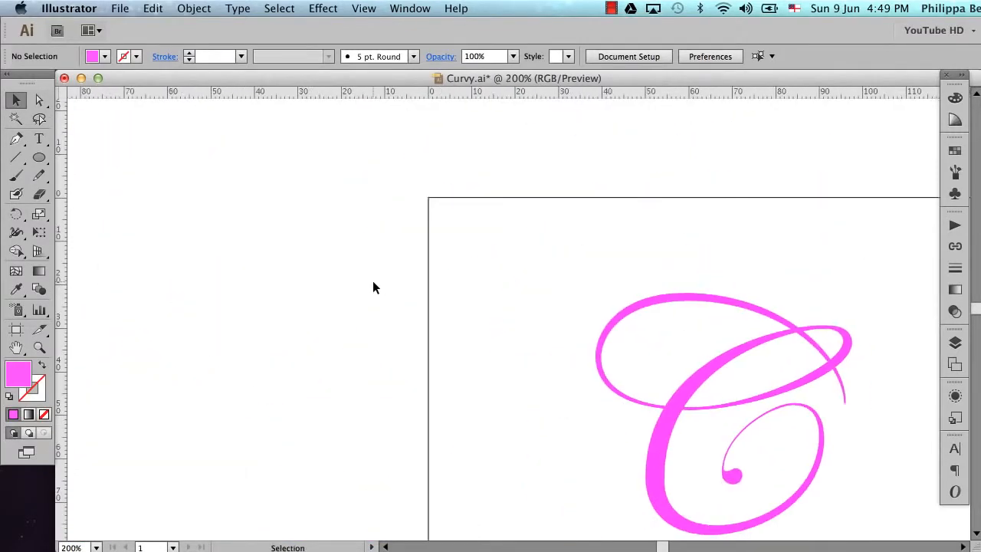
- Select the C stroke together with its teardrop terminal and place a copy of them about 66 mm below the original
scroll(372, 287, "down", 3)
scroll(372, 286, "right", 8)
left_click_drag(240, 138, 680, 465)
scroll(643, 353, "down", 3)
scroll(643, 352, "left", 1)
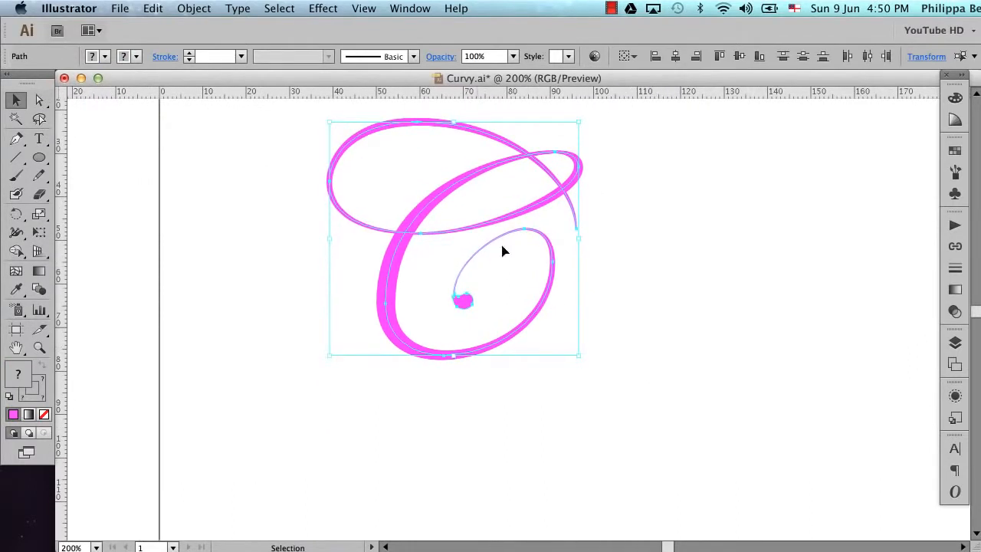
left_click_drag(466, 176, 454, 462)
- Expand the appearance of the duplicated C so that its variable-width stroke becomes a filled outline
scroll(561, 316, "down", 5)
scroll(562, 317, "left", 1)
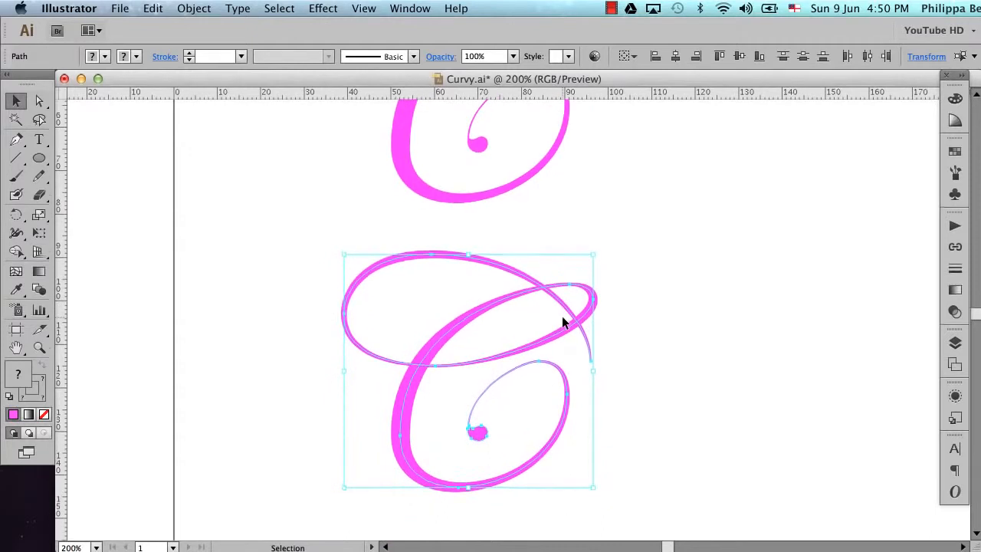
left_click(194, 7)
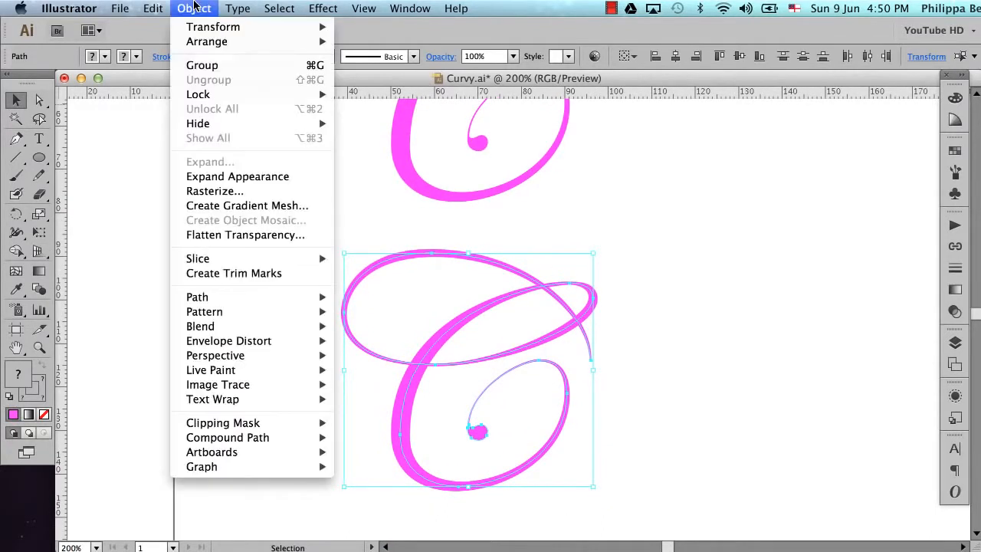
left_click(282, 180)
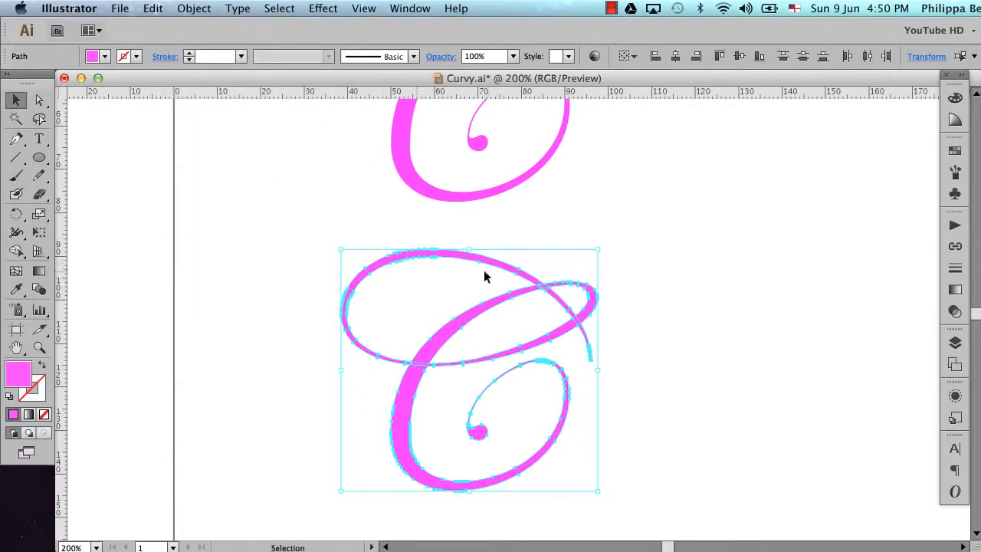
- Examine up close the anchor points along the outer edge of the upper stroke's tail on the expanded C
key("super+space")
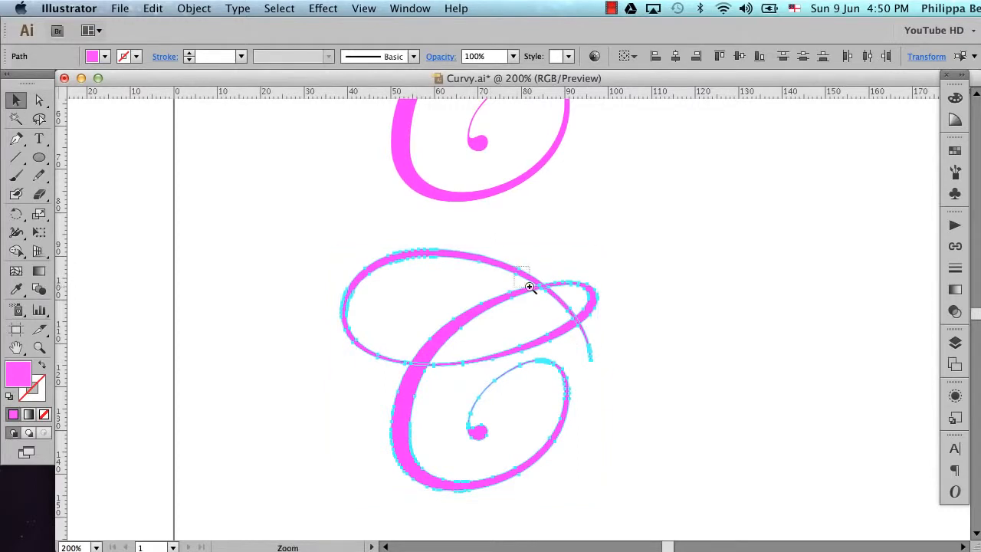
left_click_drag(516, 268, 643, 381)
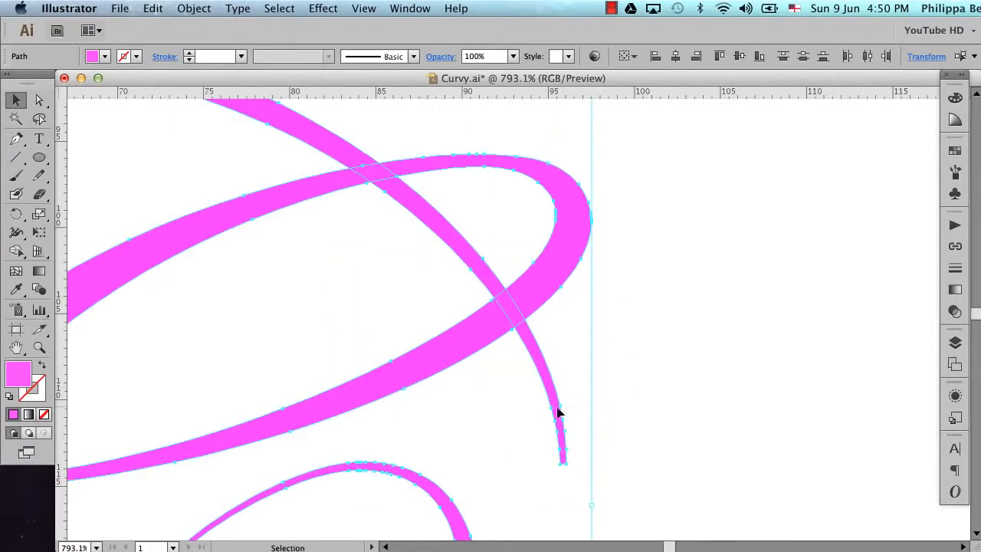
key("super+space")
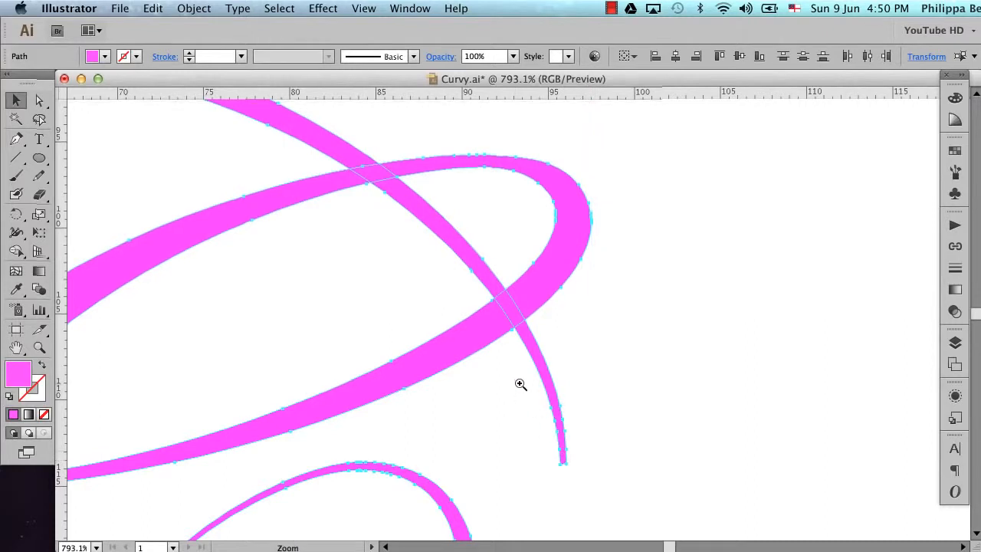
left_click_drag(515, 377, 567, 459)
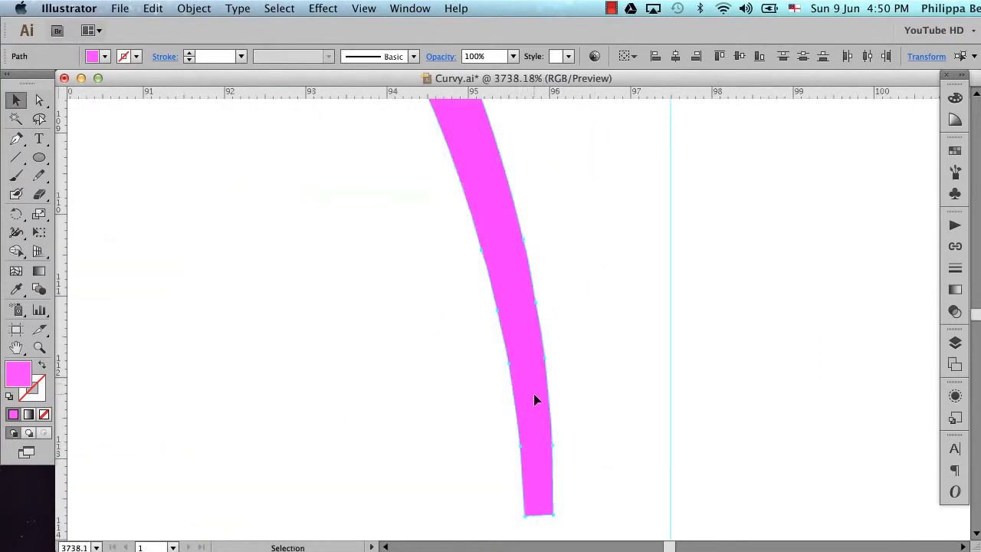
key("a")
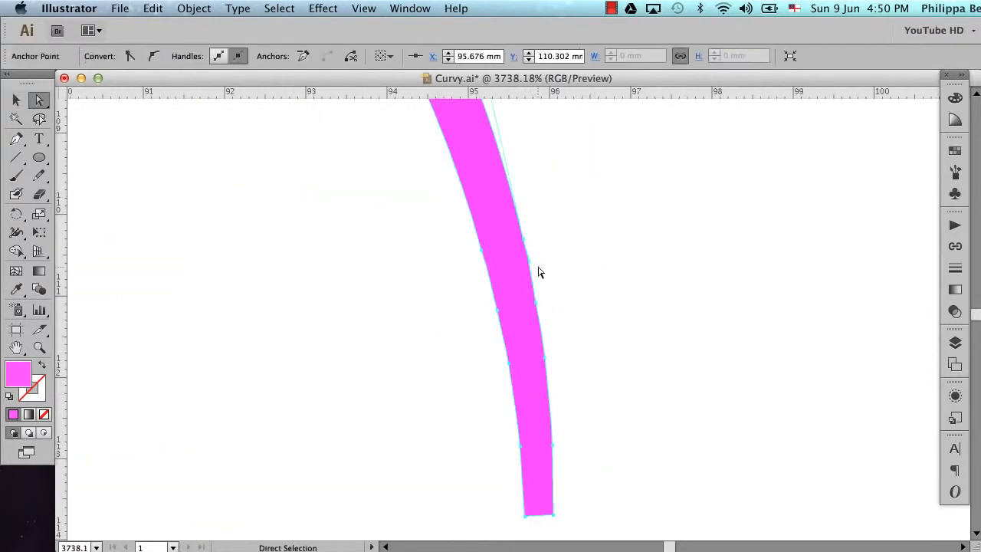
left_click(536, 303)
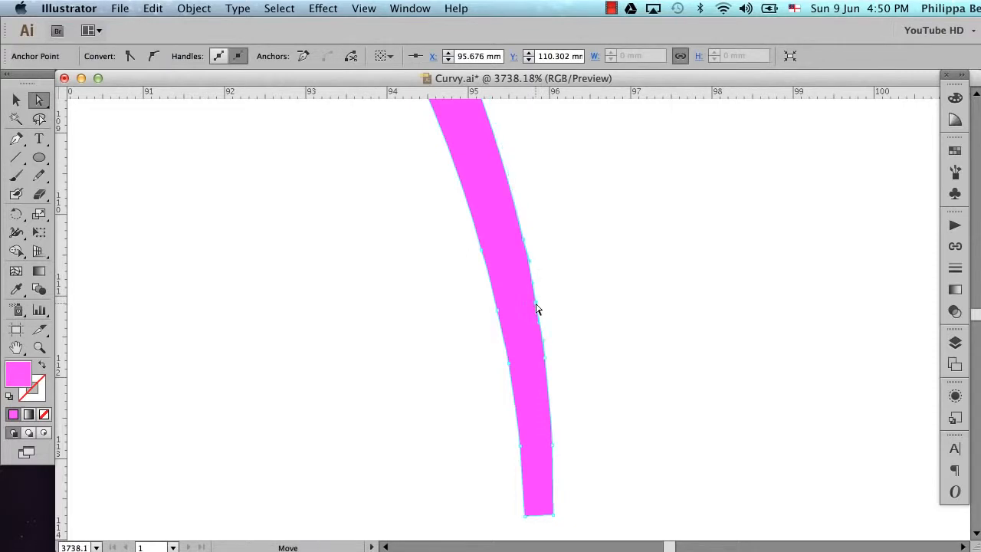
left_click(545, 360)
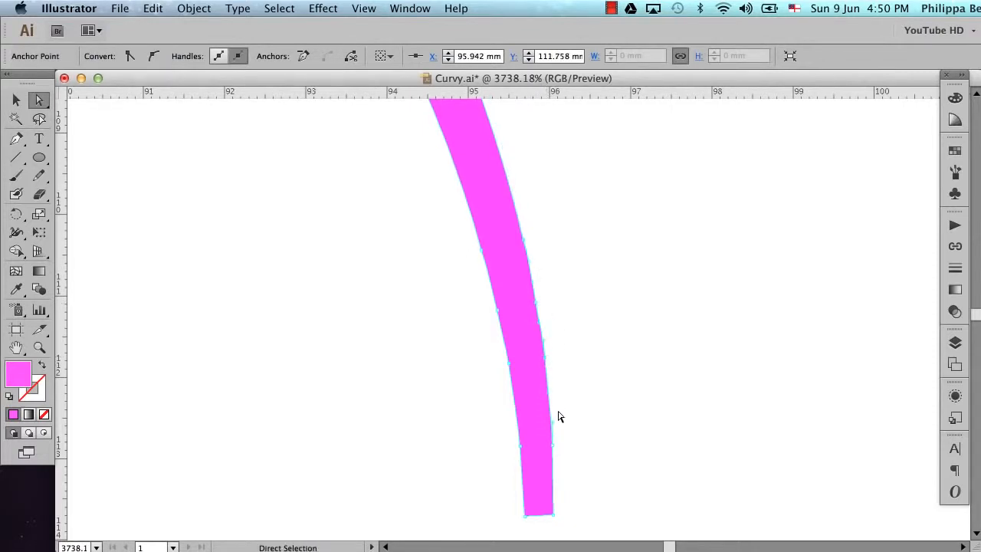
left_click(553, 448)
- Survey the anchor points around the whole expanded outline, from the tail and lower curl to the large upper loop
left_click(545, 341, "alt+super")
left_click(545, 341, "alt+super")
left_click(545, 341, "alt+super")
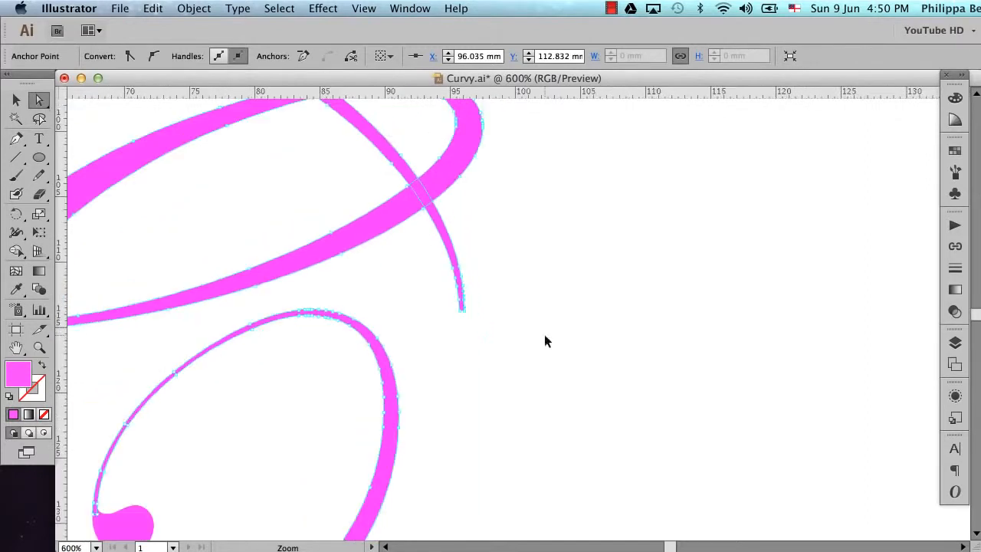
scroll(545, 341, "left", 5)
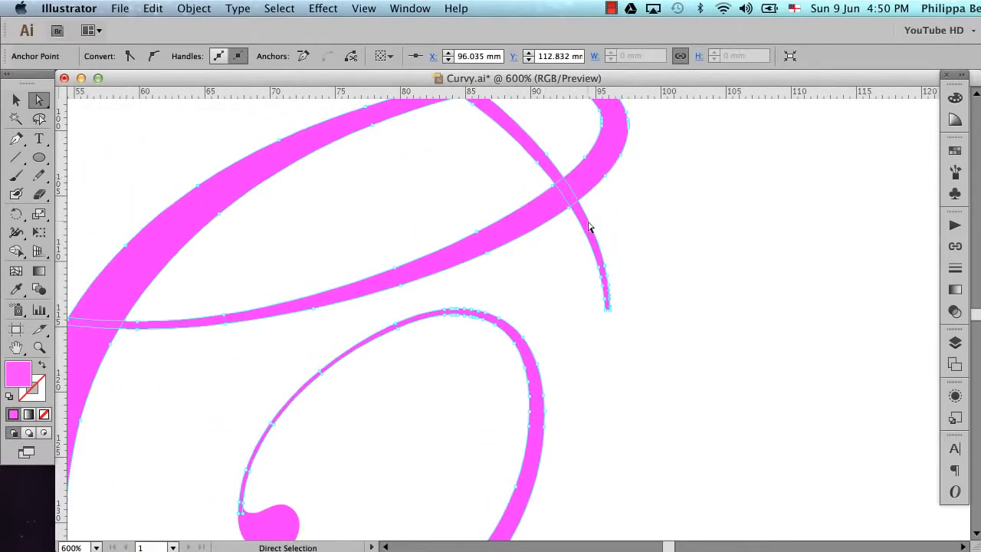
scroll(604, 233, "up", 5)
scroll(604, 233, "left", 2)
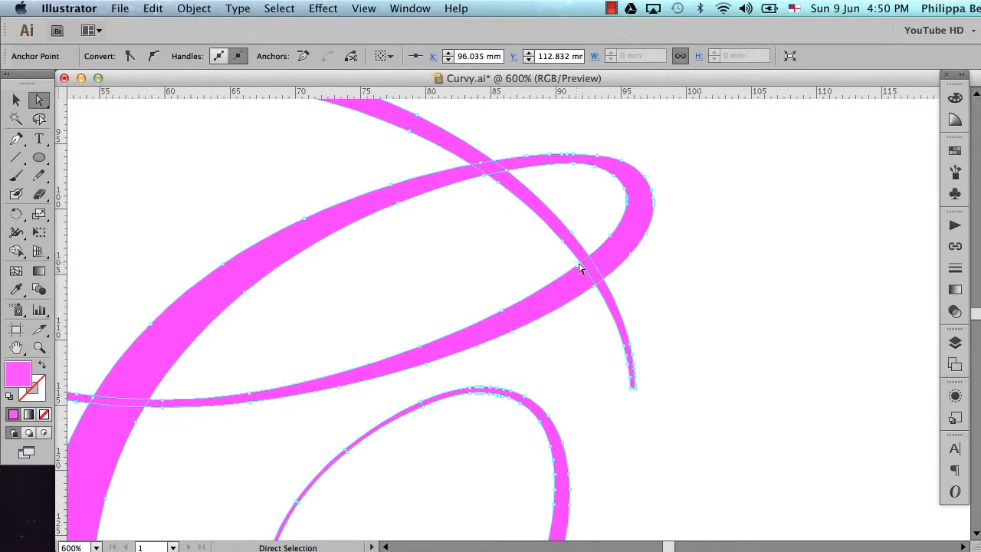
scroll(609, 272, "left", 3)
scroll(609, 273, "down", 10)
scroll(609, 273, "left", 6)
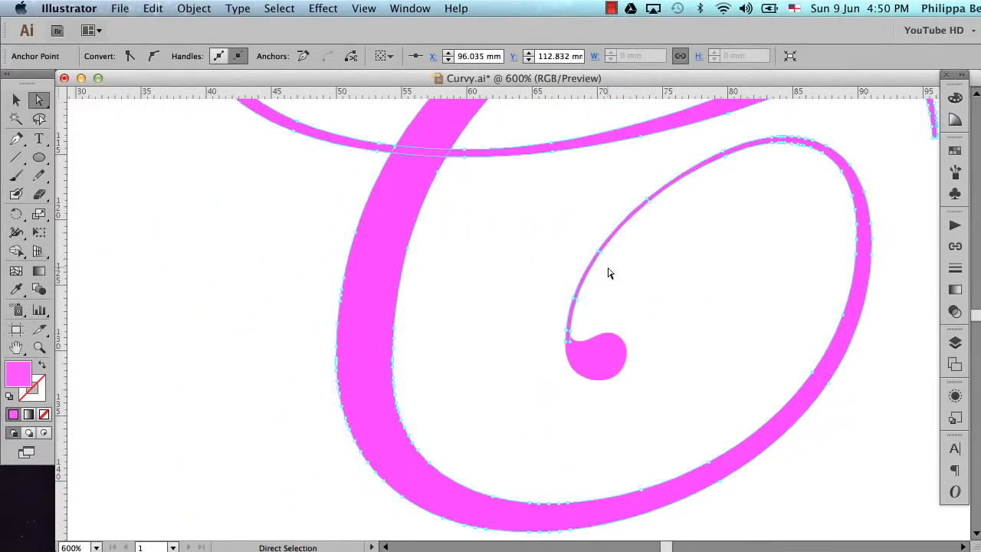
scroll(610, 273, "up", 10)
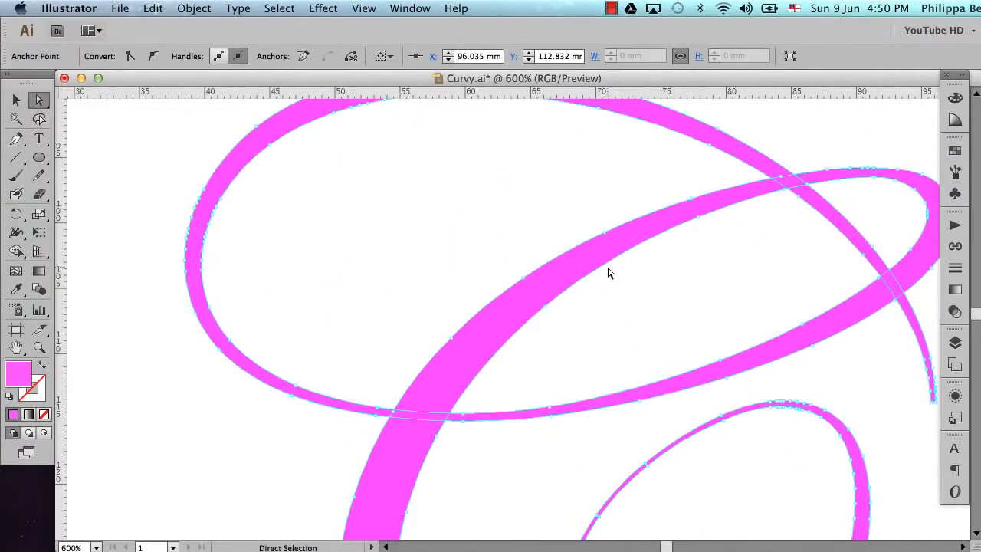
scroll(609, 273, "up", 3)
scroll(610, 273, "right", 1)
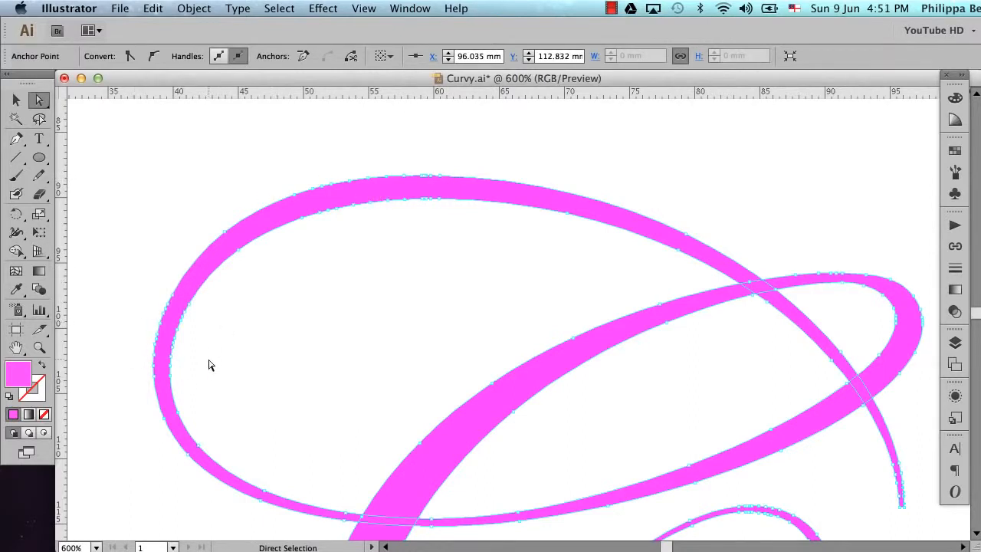
scroll(744, 374, "up", 1)
- Compare the anchor points at the far left of the upper loop on the original stroke with those on the expanded copy
left_click(744, 374)
scroll(745, 374, "down", 10)
scroll(744, 374, "up", 6)
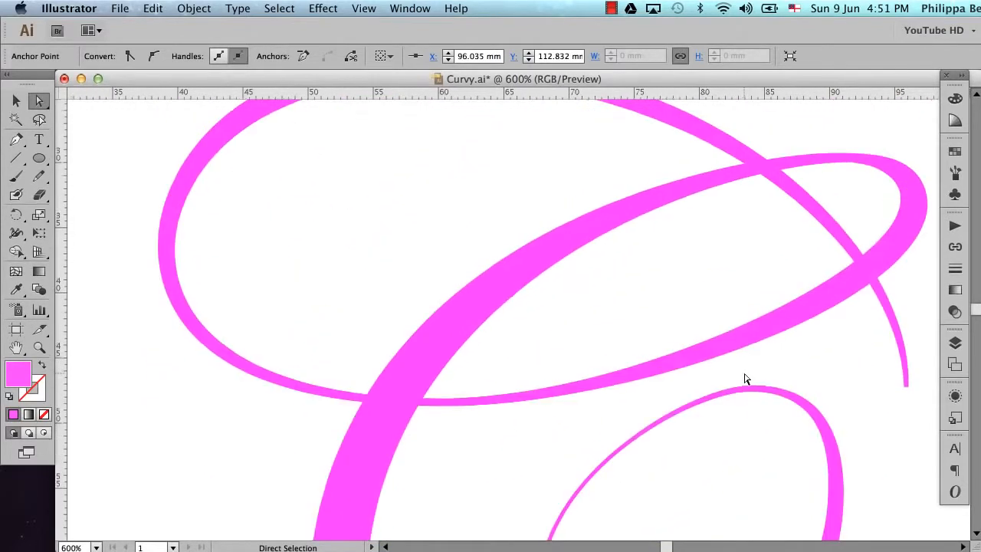
left_click_drag(105, 197, 321, 418)
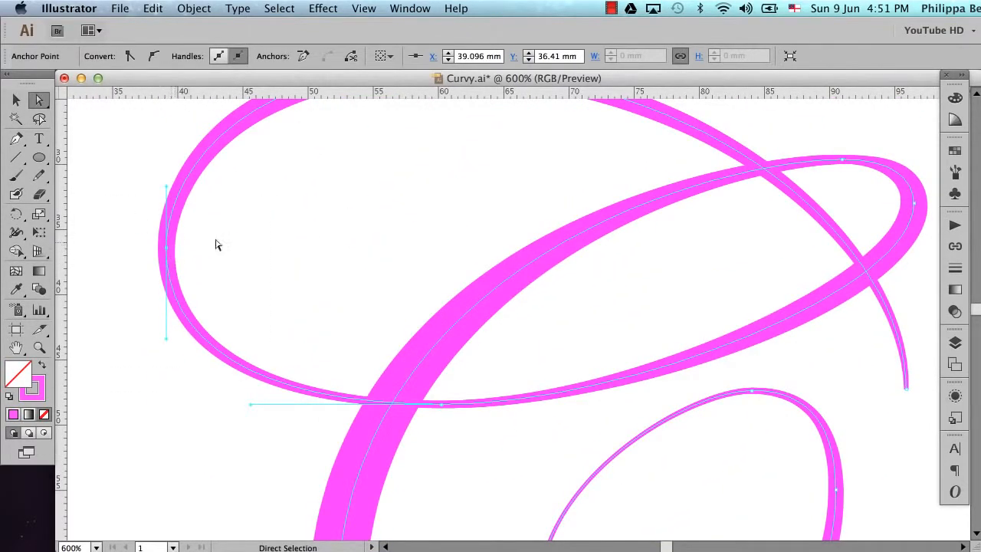
scroll(305, 245, "down", 15)
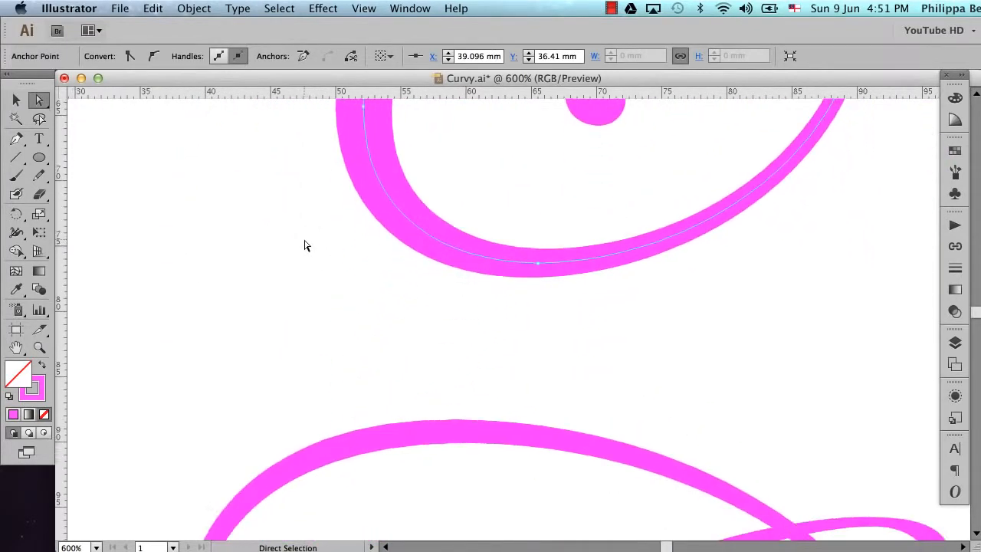
scroll(304, 246, "down", 3)
left_click_drag(120, 165, 280, 415)
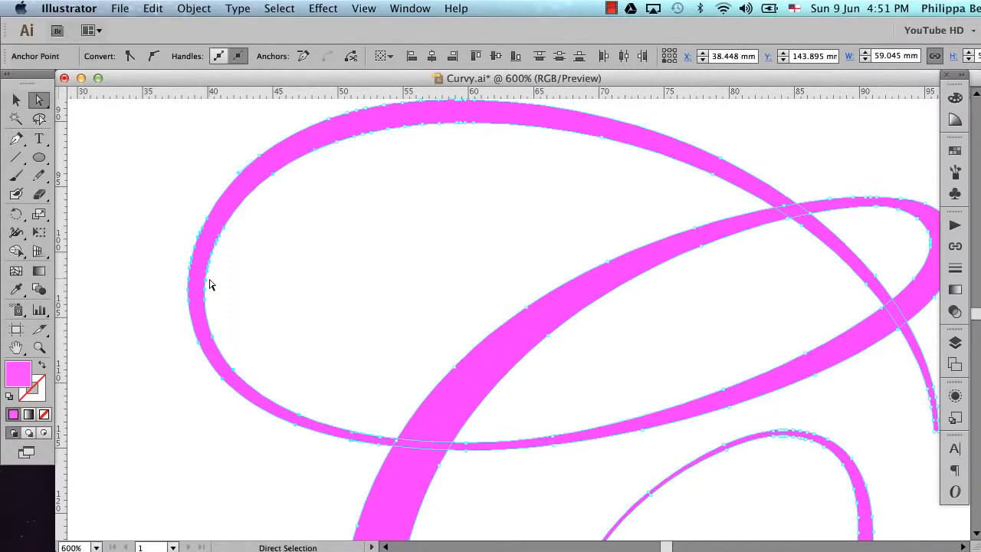
left_click(299, 275)
- Copy the expanded C outline and paste the duplicate directly behind it in the same position
key("v")
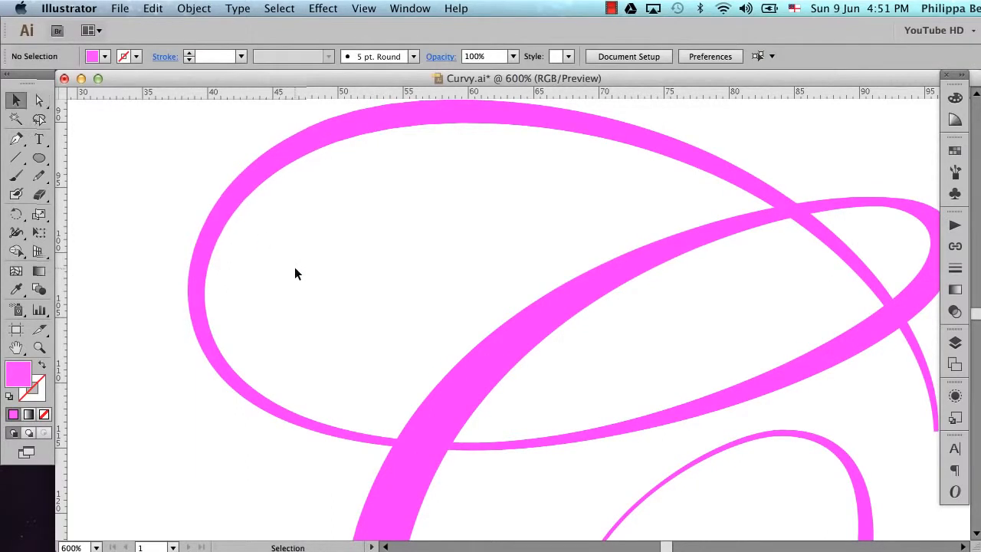
left_click(241, 193)
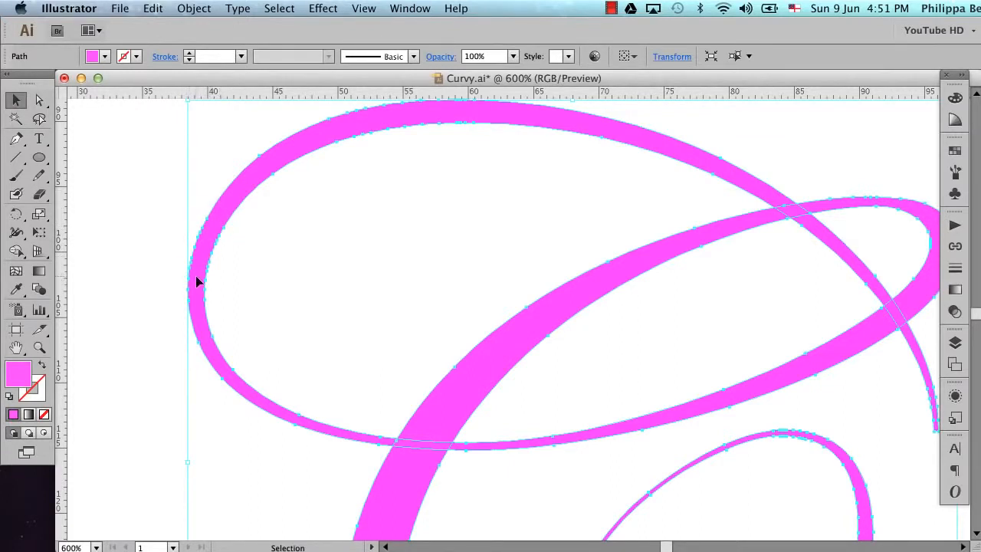
key("super+c")
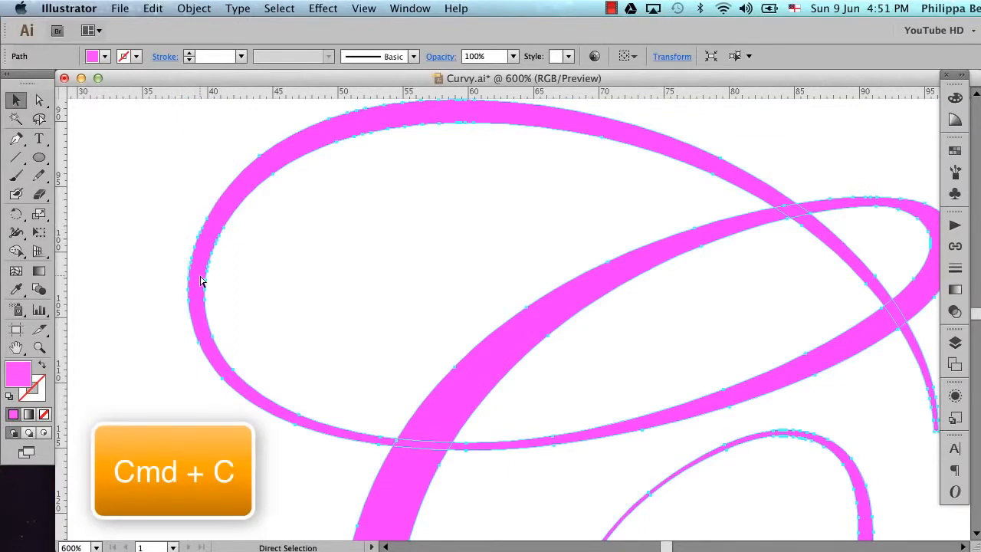
left_click(297, 257)
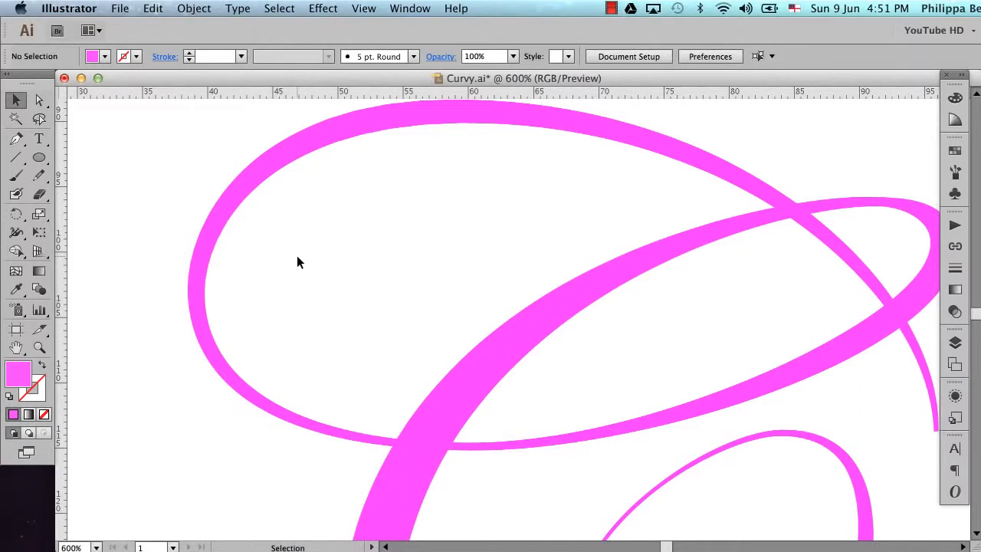
key("super+b")
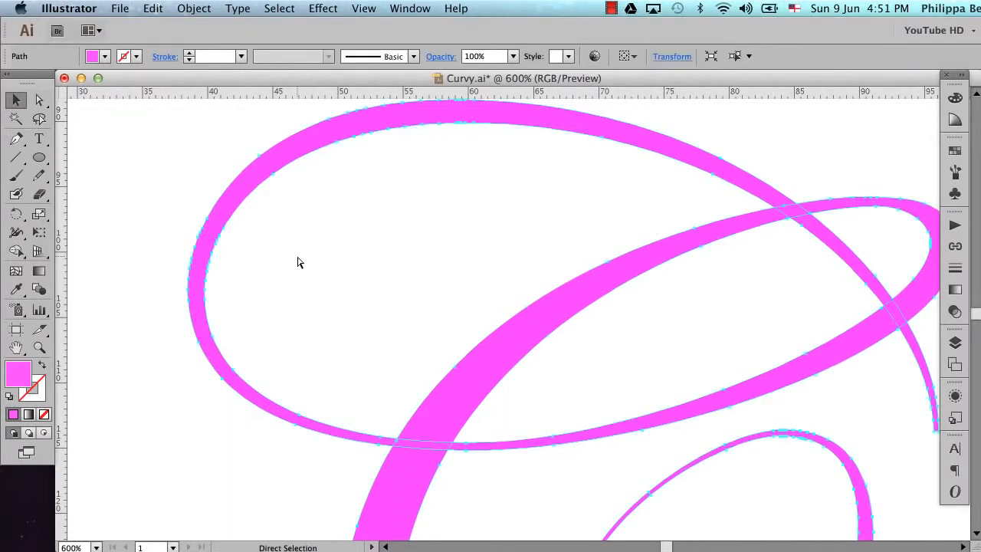
- Fill the C outline pasted at the back with the green 0E995D
double_click(15, 380)
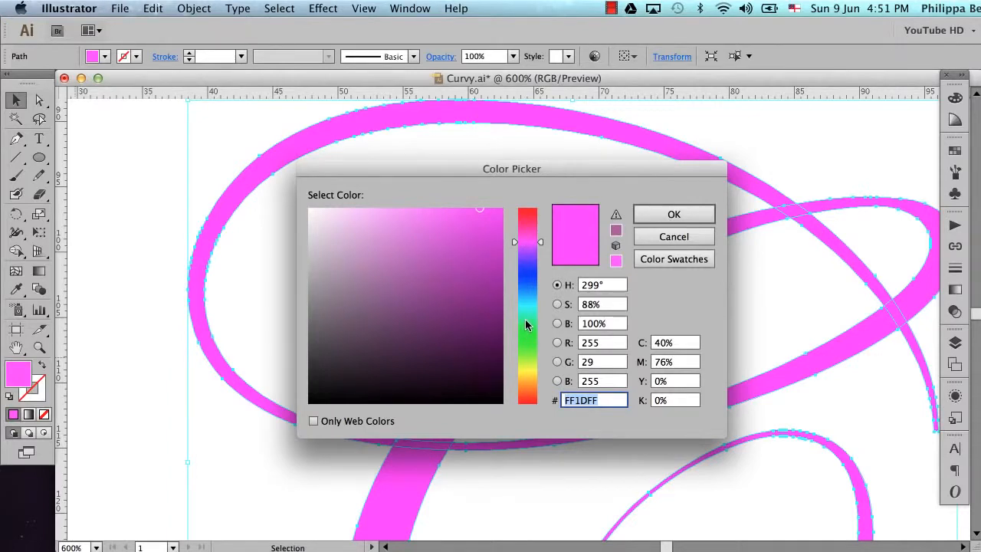
left_click(526, 325)
left_click(485, 285)
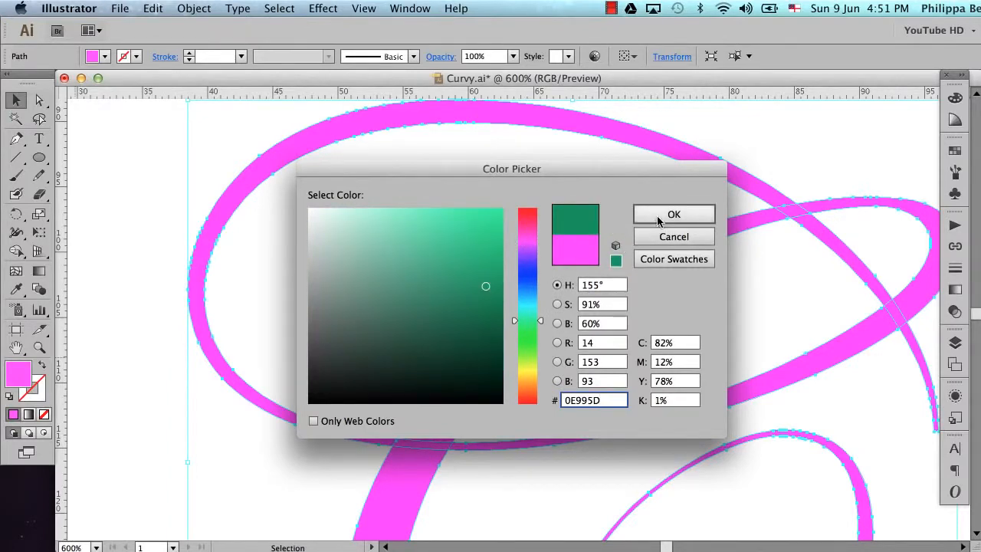
left_click(657, 217)
- Expand Layer 2 in the layer list and lock the green C path at its bottom
left_click(955, 344)
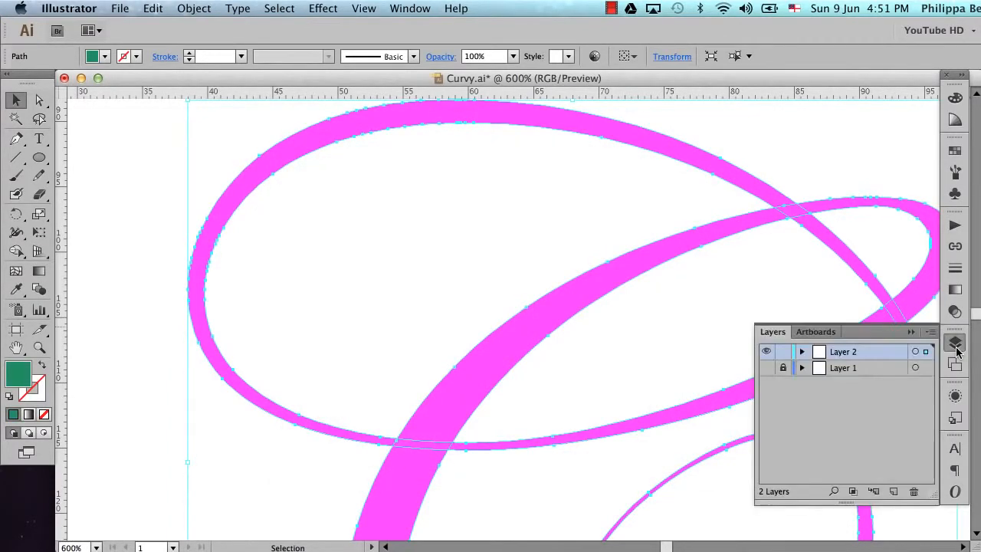
left_click(801, 352)
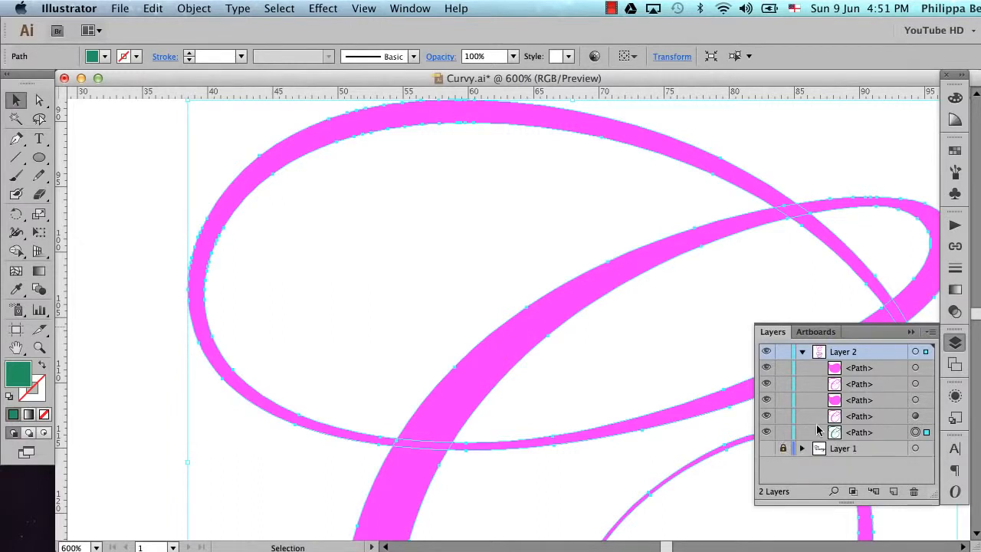
key("super+2")
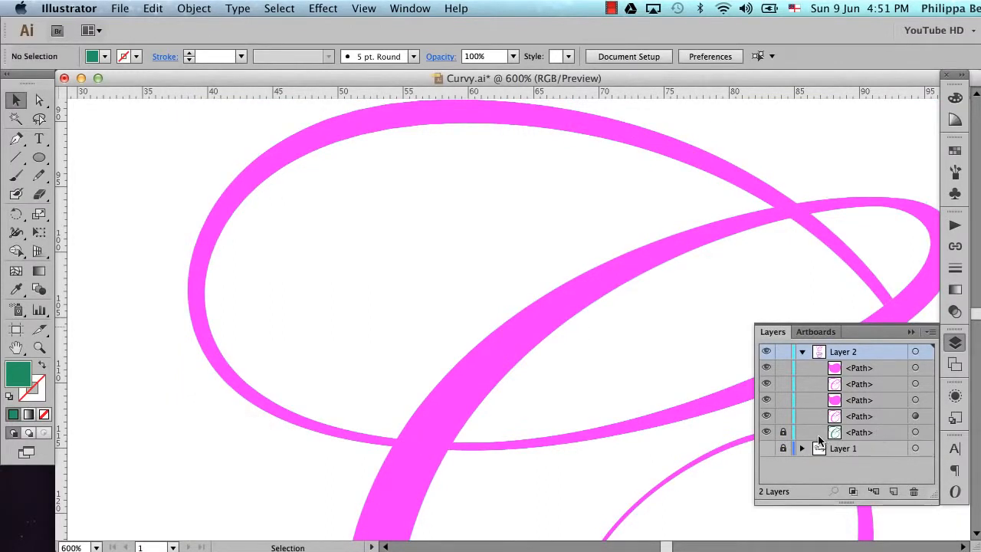
left_click(909, 332)
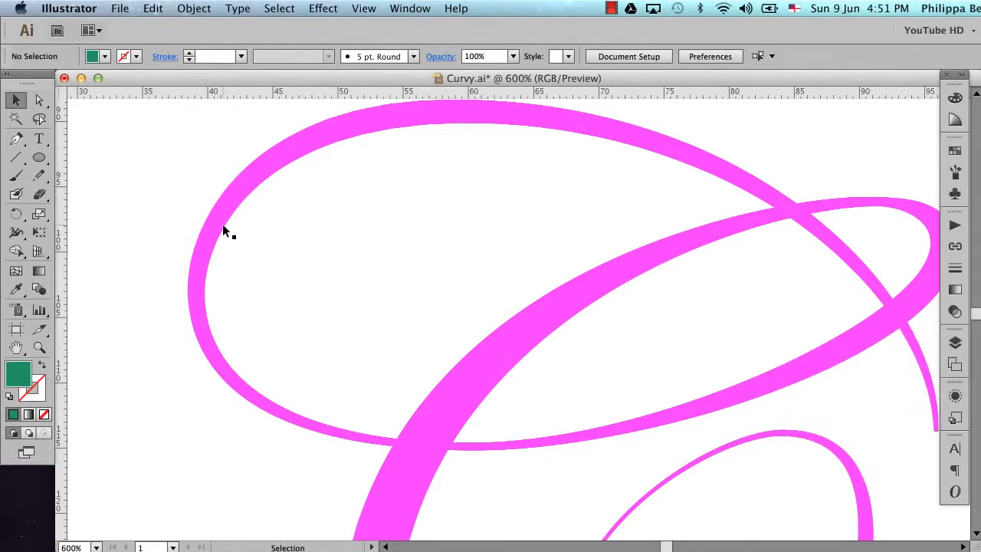
- Nudge the pink C outline about 7 mm to the right to expose the green copy, and move it back into place
key("super+a")
key("Right")
key("Right")
key("Right")
key("Right")
key("Right")
key("Right")
key("Right")
key("Right")
key("Right")
key("Right")
key("Right")
key("Right")
key("Right")
key("Right")
key("Right")
key("Right")
key("Right")
key("Right")
key("Right")
key("Right")
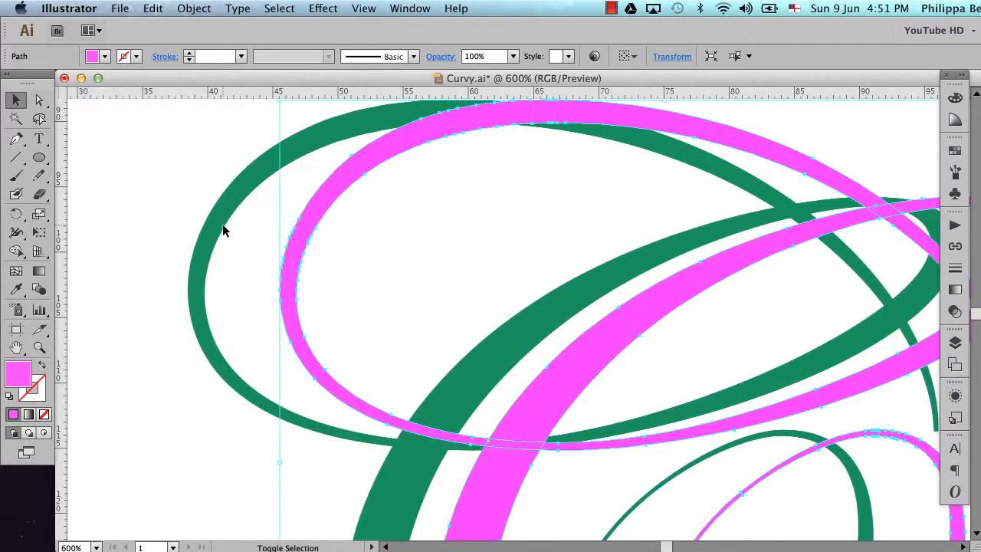
key("shift+Left")
key("shift+Left")
key("shift+Left")
key("shift+Right")
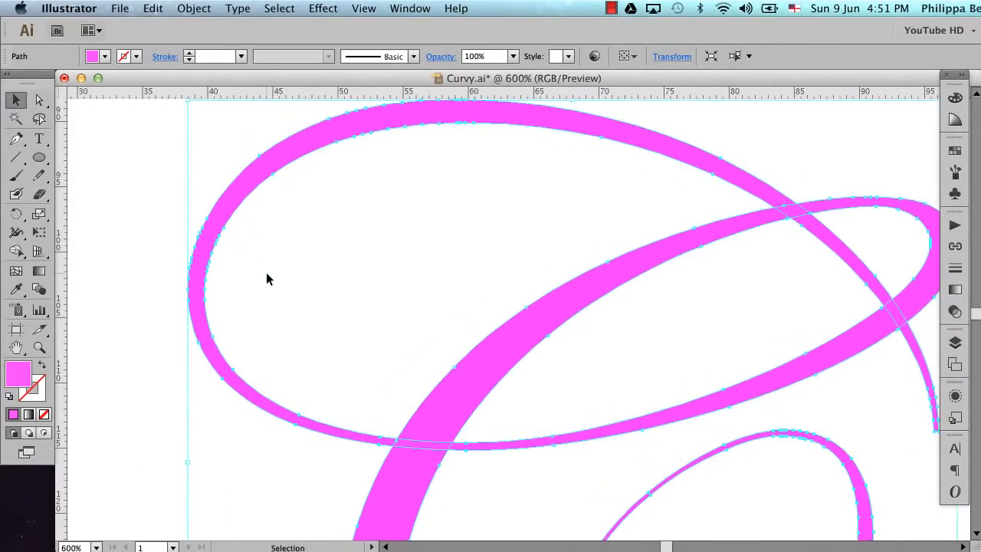
- Delete the surplus anchors beside the leftmost point on the inner edge of the C's upper loop with the Pen tool, keeping the extreme anchor
key("p")
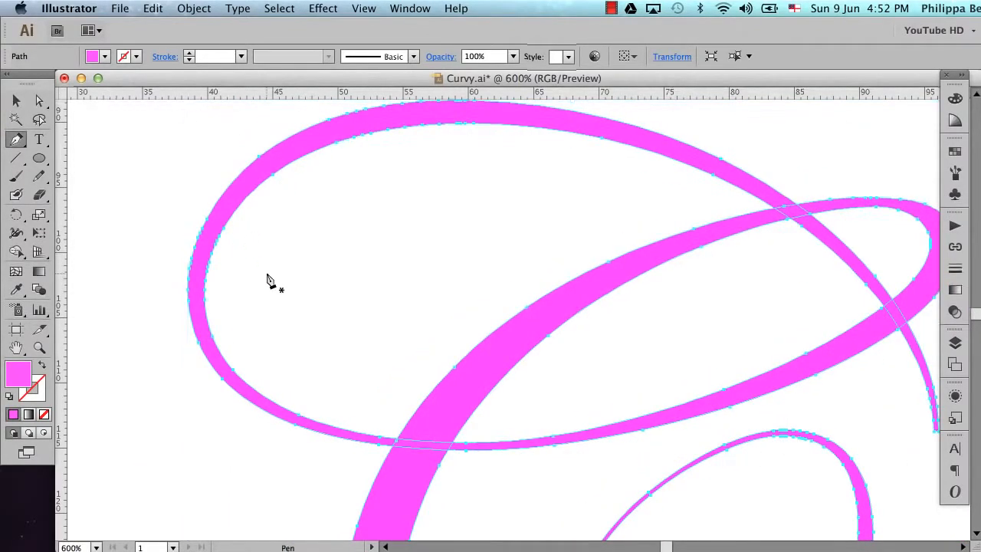
left_click(204, 300)
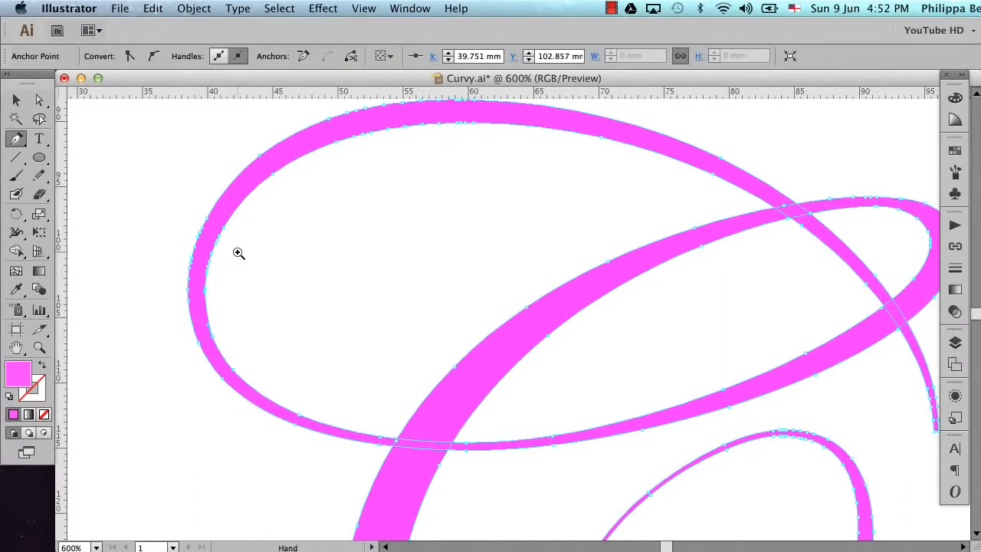
mouse_move(149, 166)
left_mouse_down()
mouse_move(286, 310)
mouse_move(332, 325)
left_mouse_up()
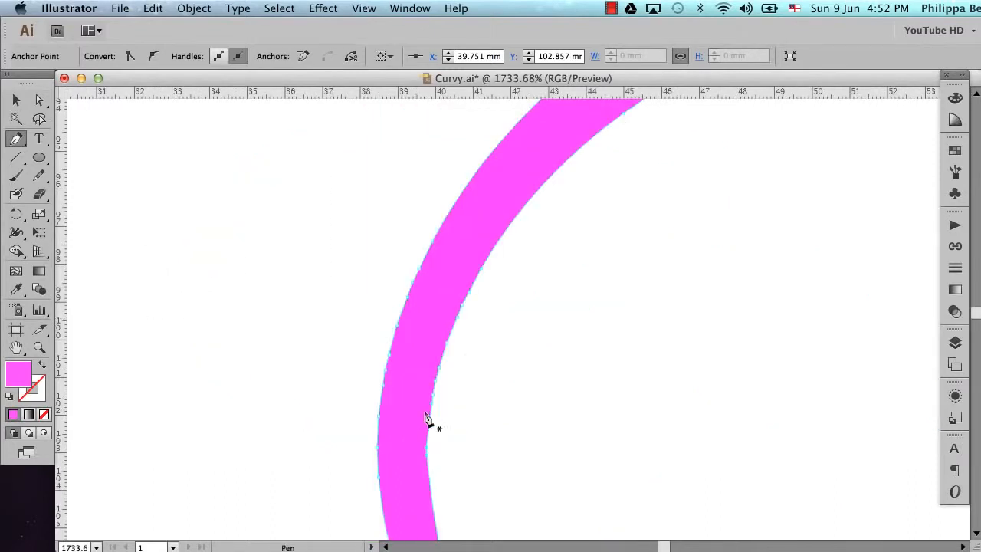
left_click(427, 452)
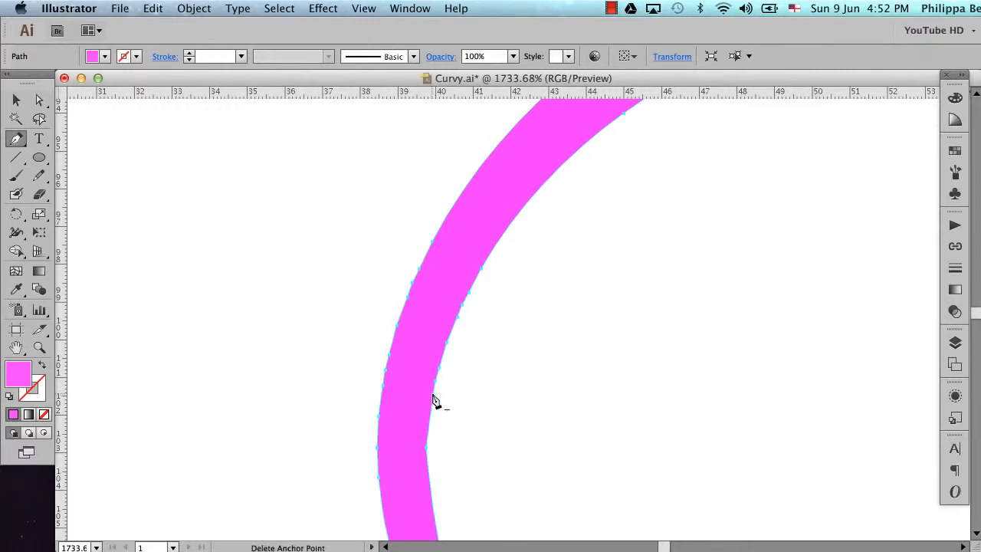
left_click(433, 397)
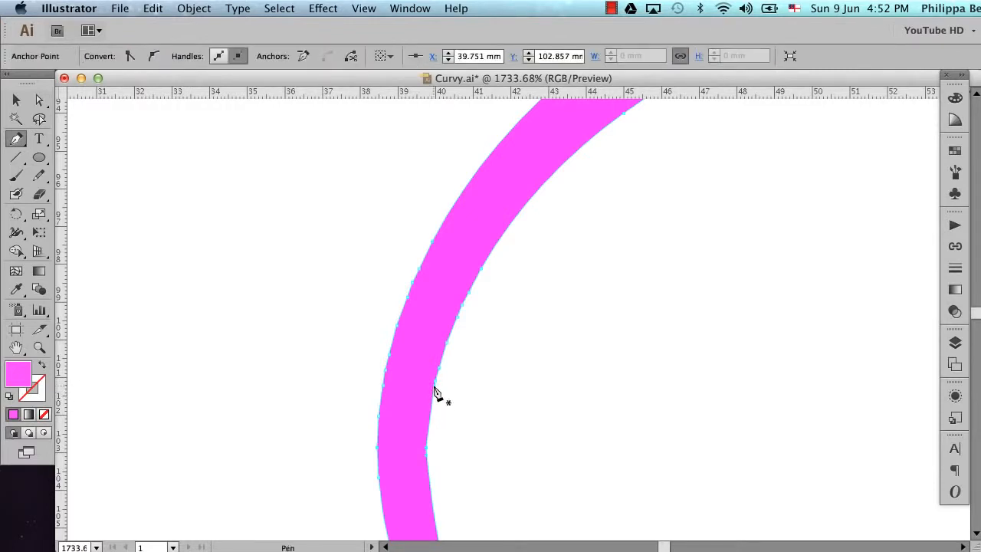
- Delete the remaining inner-edge anchors above the leftmost anchor, along the upper loop's rising curve to about the 50 mm ruler mark
left_click(449, 349)
left_click(458, 322)
left_click(463, 310)
left_click(469, 295)
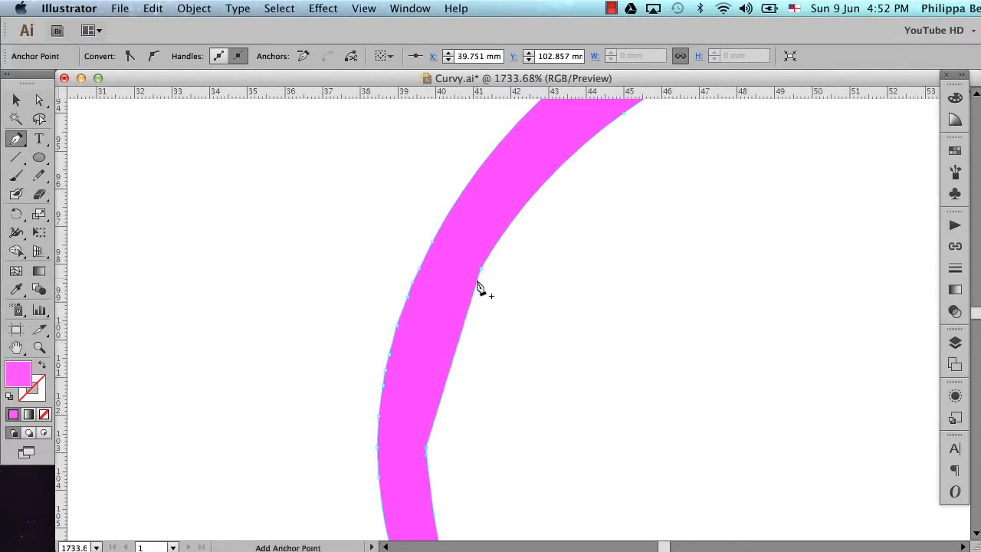
left_click(481, 269)
scroll(625, 233, "up", 5)
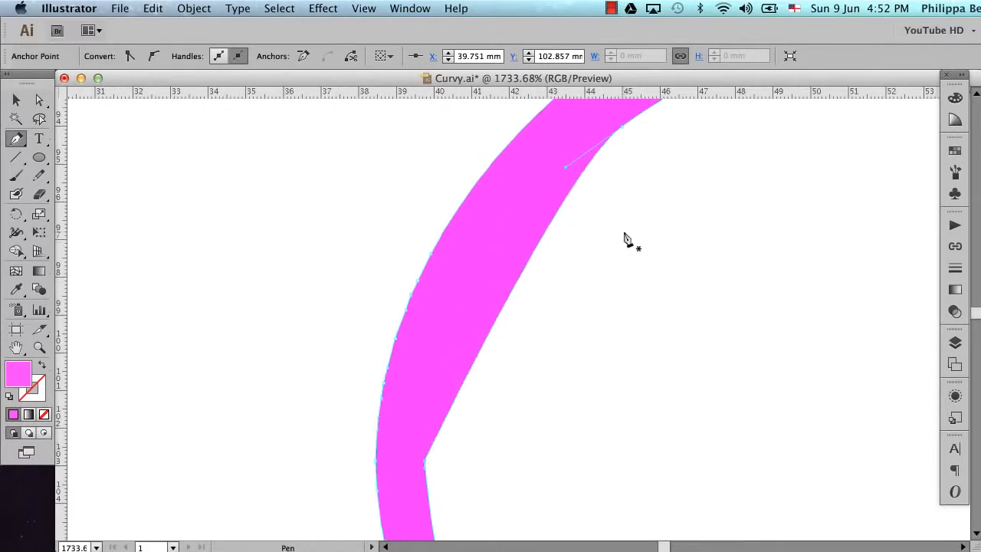
scroll(625, 233, "right", 3)
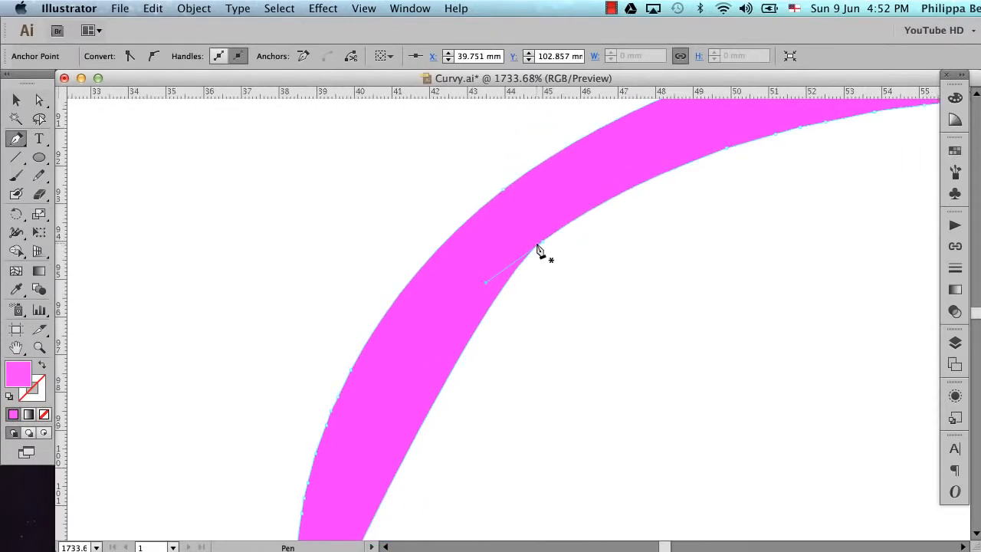
left_click(542, 247)
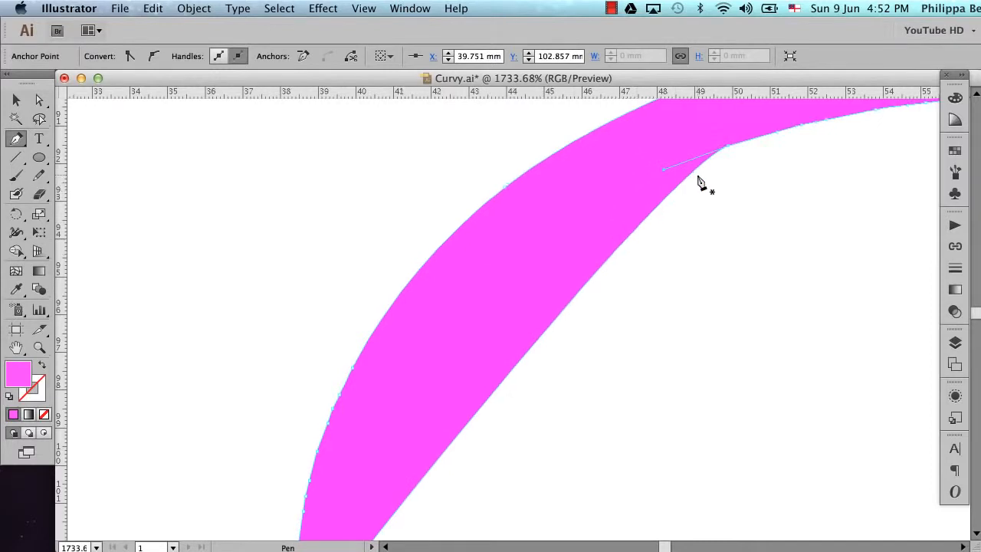
- Delete the three inner-edge anchors below the leftmost anchor, along the loop's lower-left curve towards the stem crossing
scroll(701, 182, "down", 5)
scroll(700, 181, "left", 3)
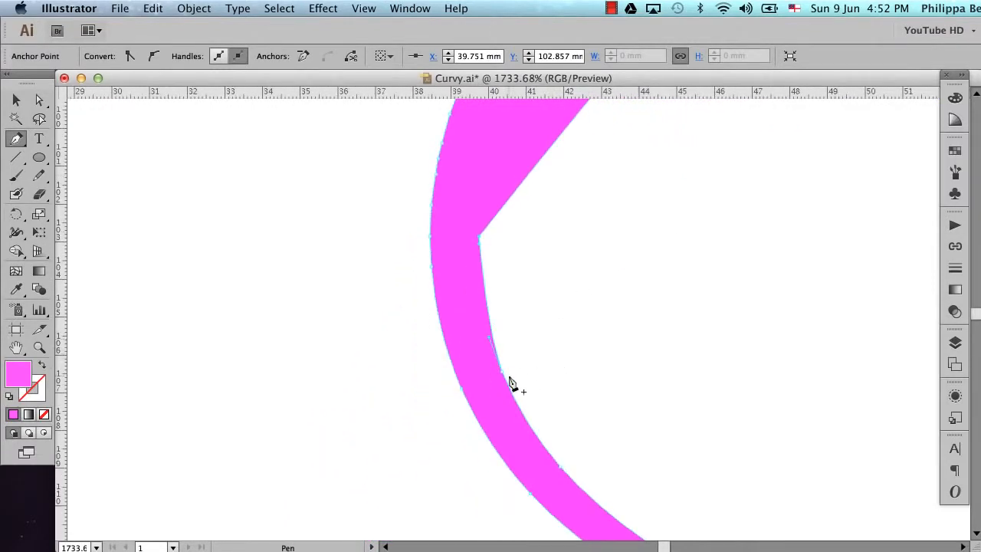
left_click(504, 378)
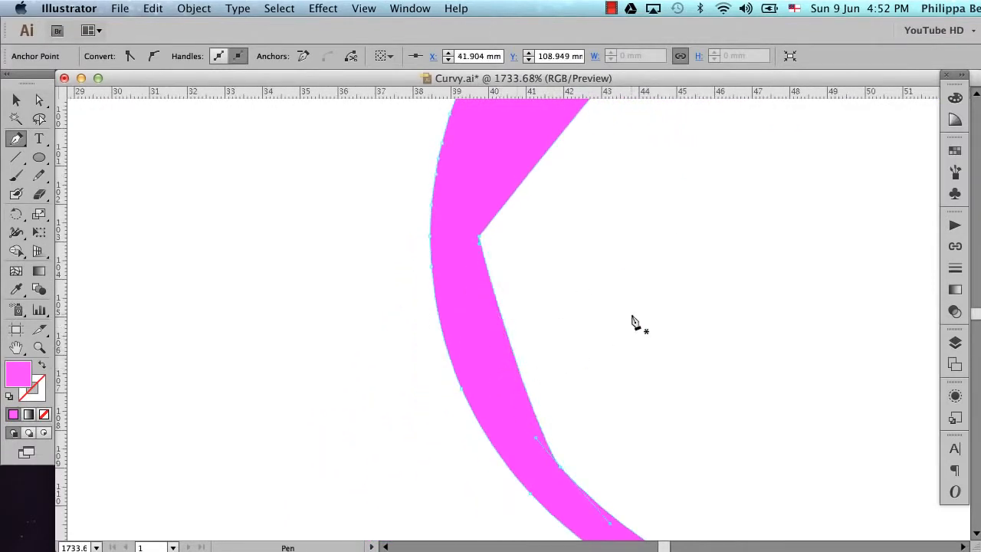
scroll(633, 324, "down", 5)
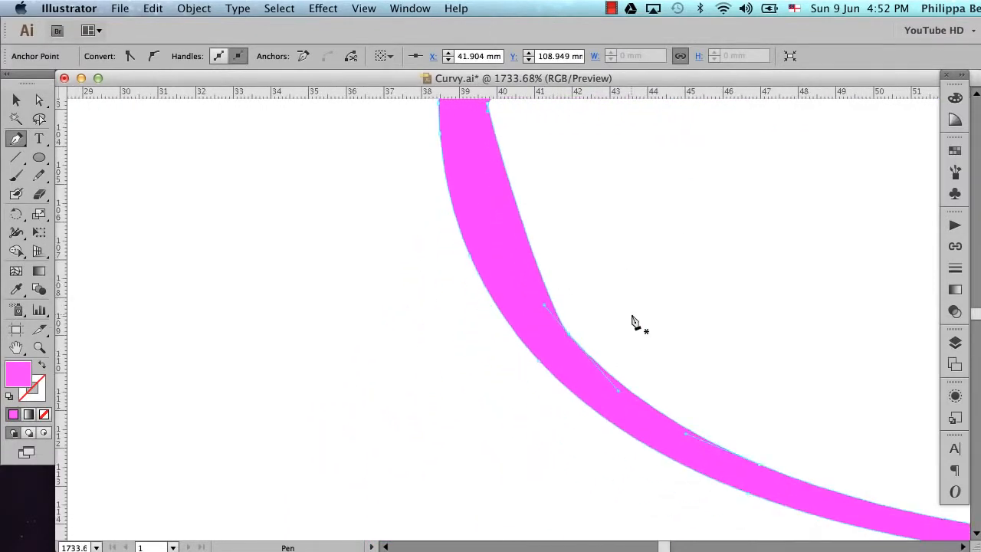
left_click(568, 335)
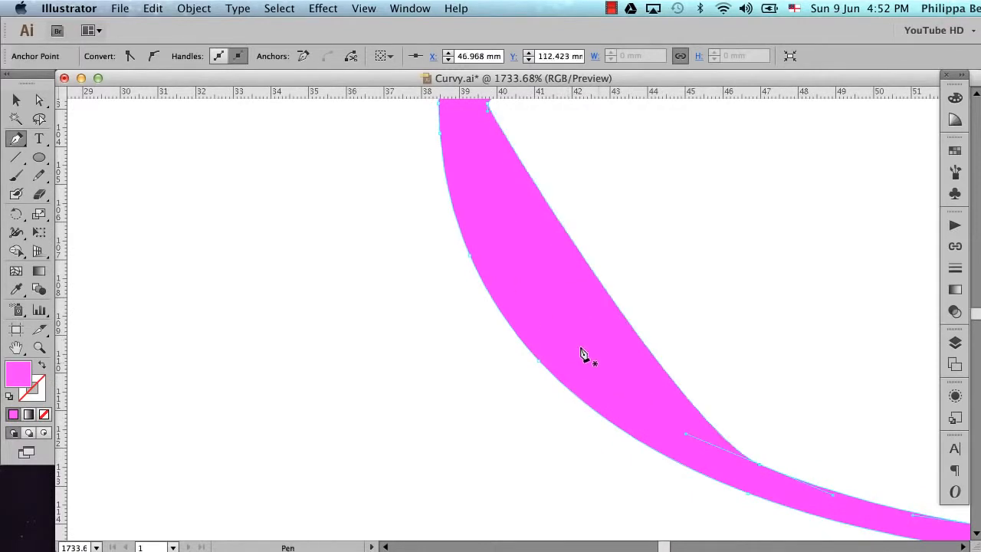
left_click(761, 471)
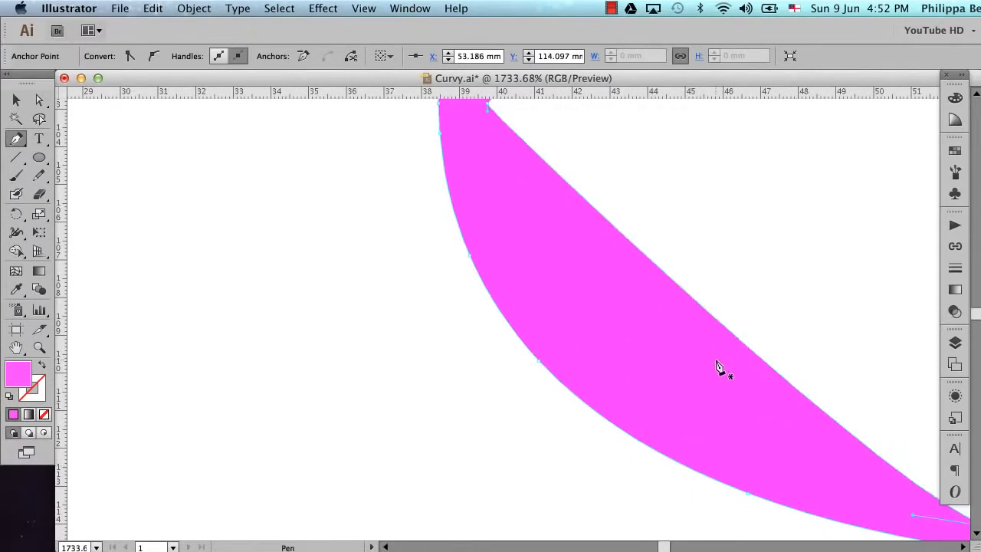
- Set the pink C outline's opacity to 50% so the green reference shows through
scroll(723, 373, "up", 5)
scroll(719, 367, "up", 5)
scroll(719, 368, "right", 3)
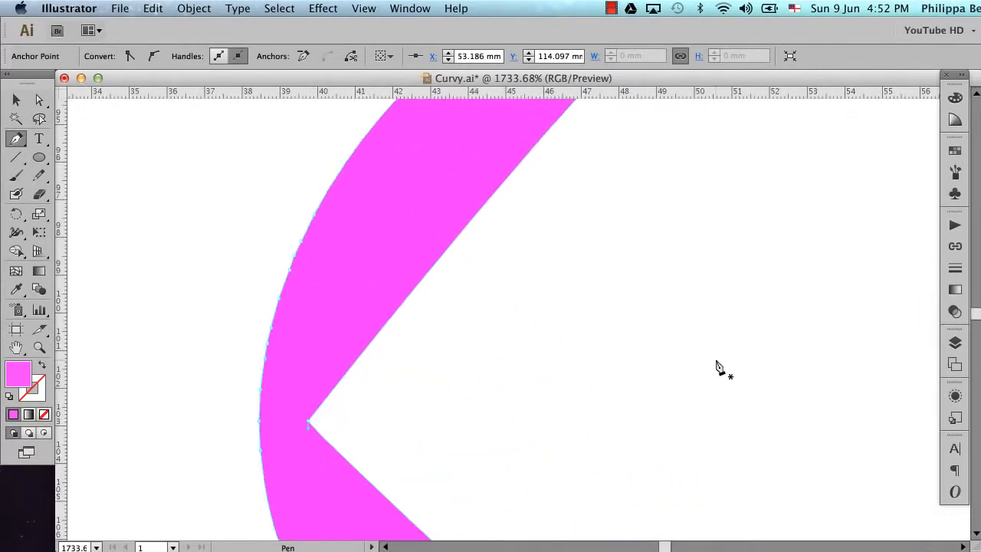
left_click(558, 343, "alt+super")
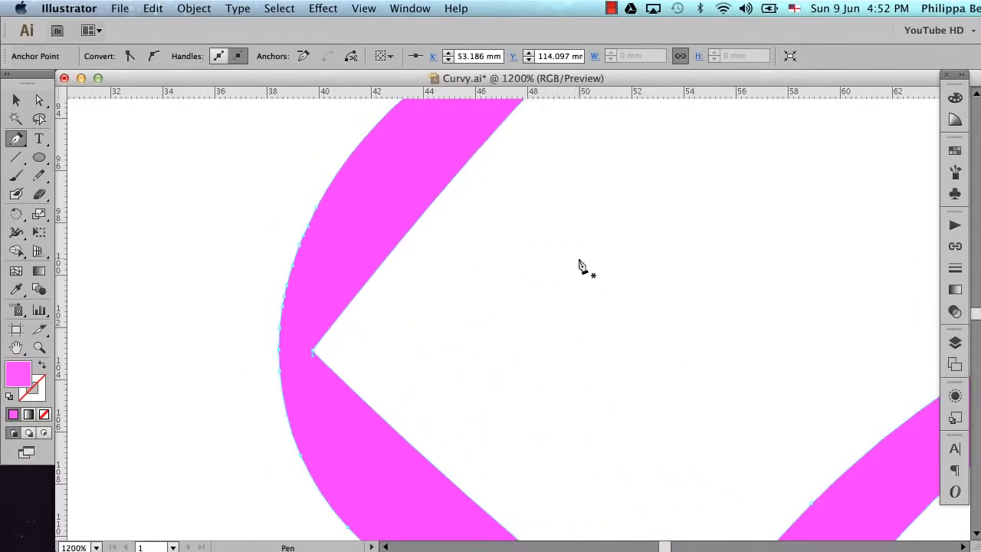
scroll(580, 265, "down", 4)
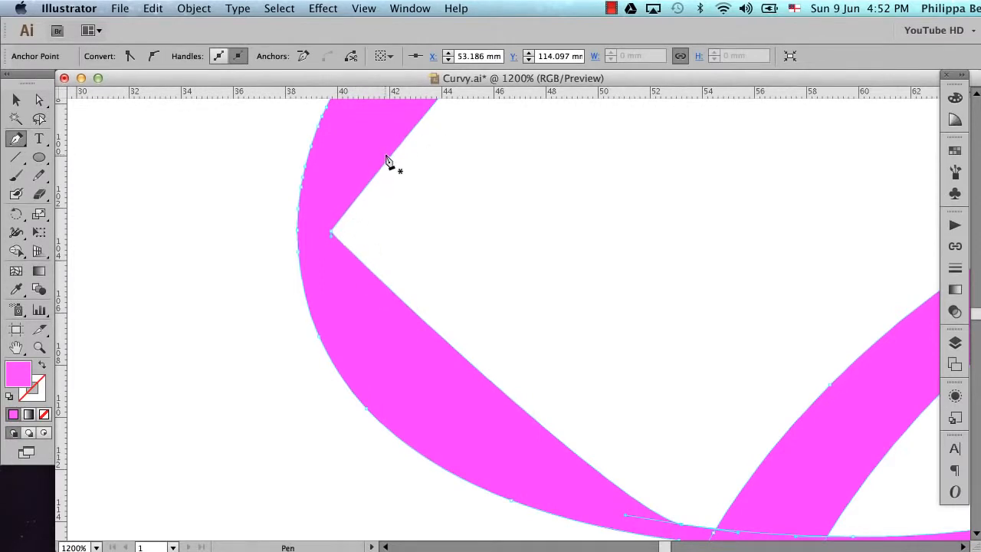
left_click(953, 312)
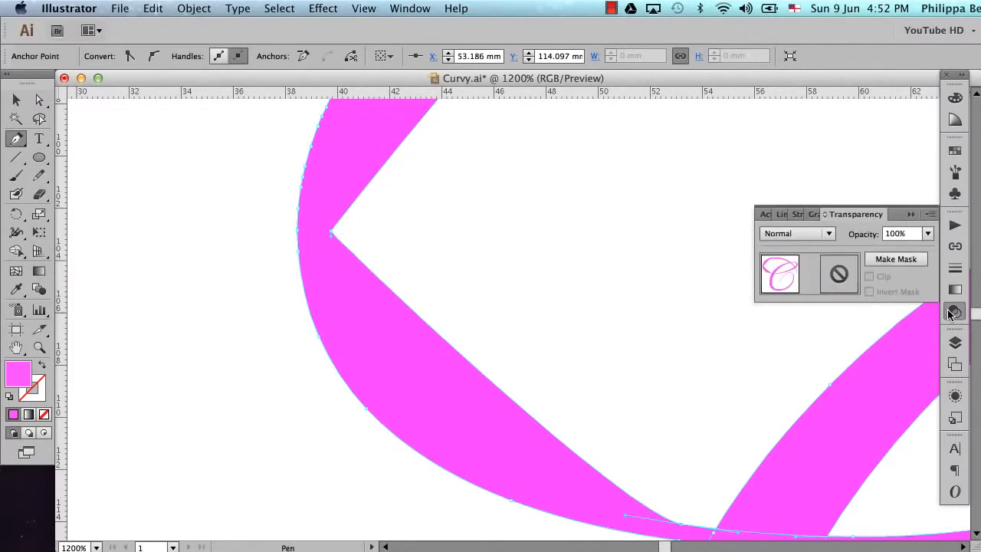
left_click(927, 235)
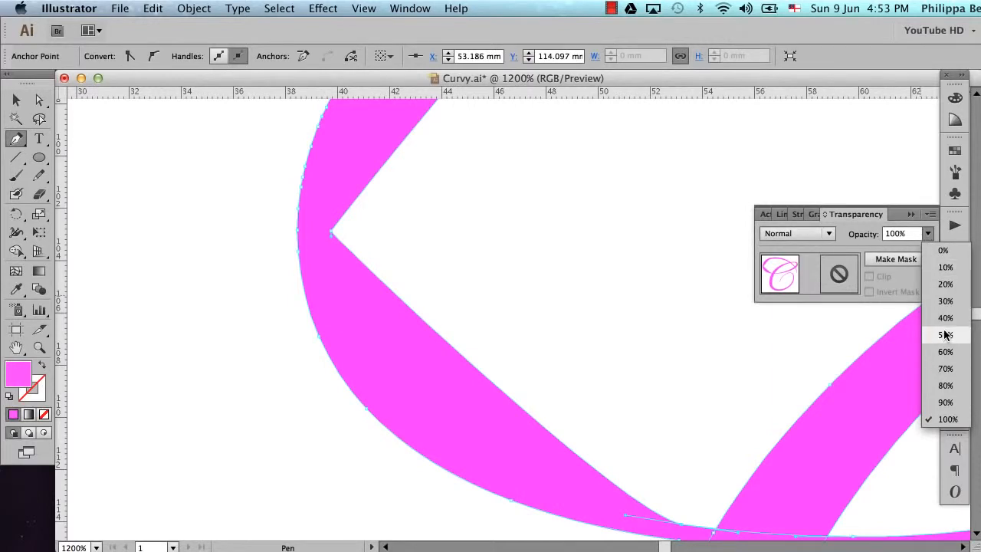
left_click(945, 335)
left_click(911, 215)
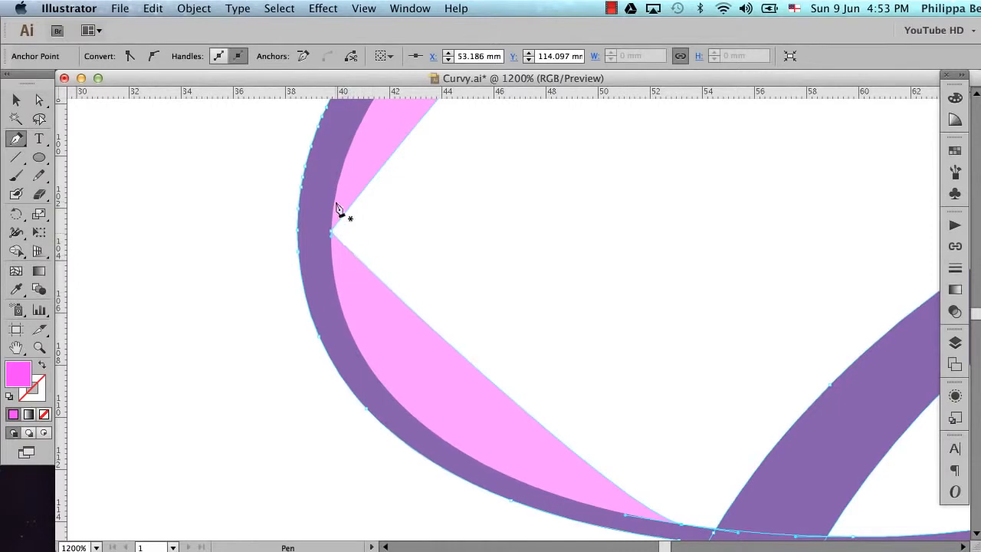
- Pull straight vertical handles about 7 mm long out of the leftmost inner anchor to curve both adjoining segments along the green reference
scroll(337, 222, "up", 3)
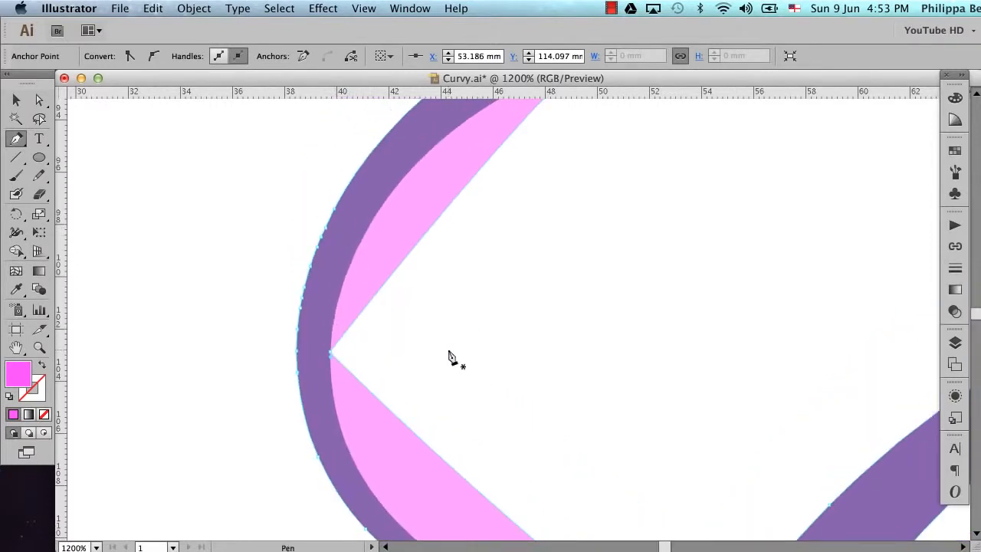
key("alt")
left_click_drag(331, 354, 335, 537)
key("shift")
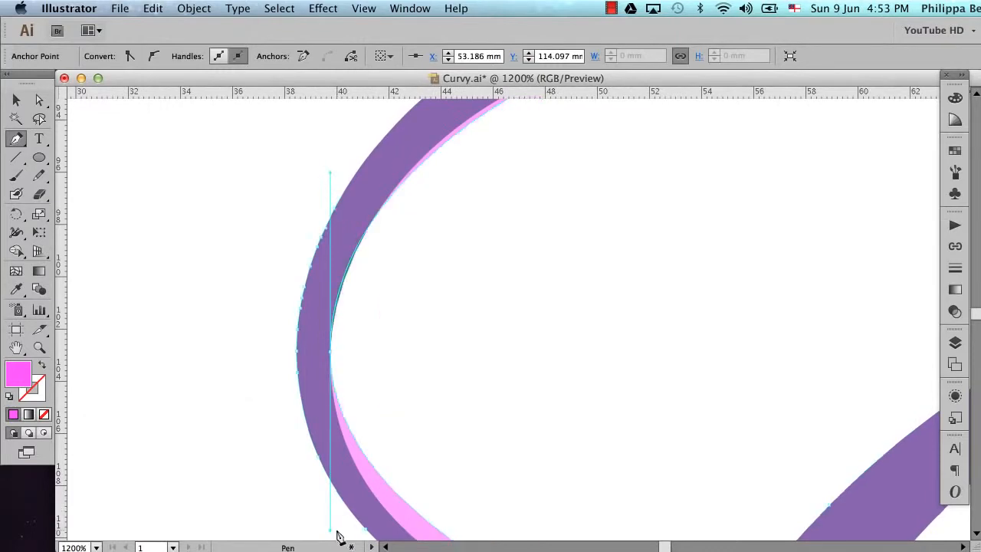
- Lengthen only the lower handle of the leftmost inner anchor to about 9 mm so the lower-left curve matches the green reference
left_click(471, 354, "alt+super")
left_click(470, 354, "alt+super")
scroll(471, 362, "up", 3)
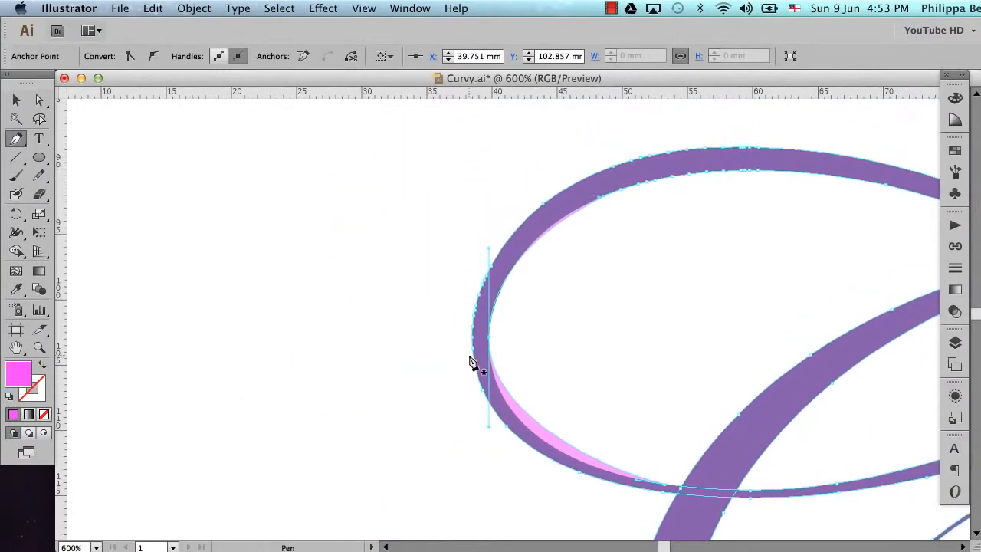
scroll(469, 361, "right", 4)
key("a")
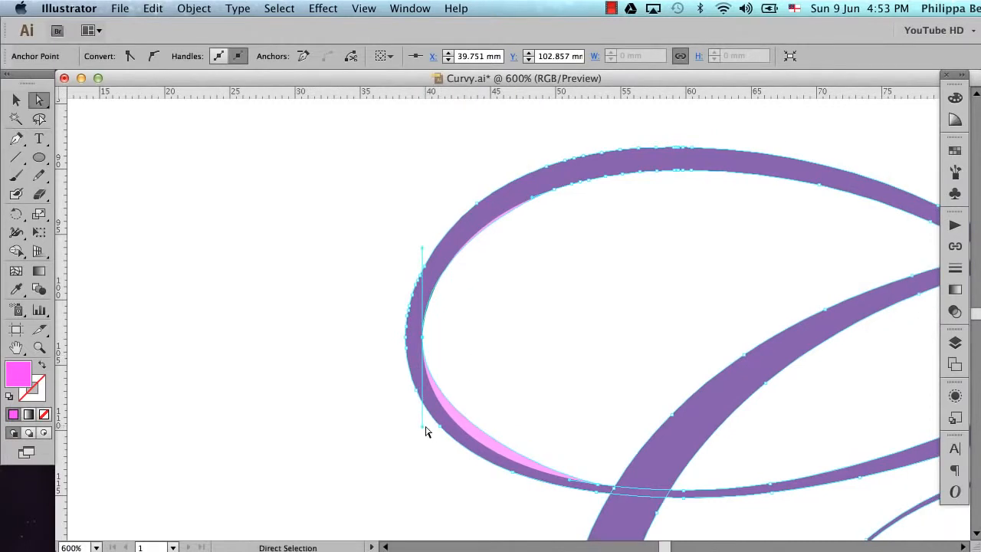
left_click_drag(422, 430, 422, 459)
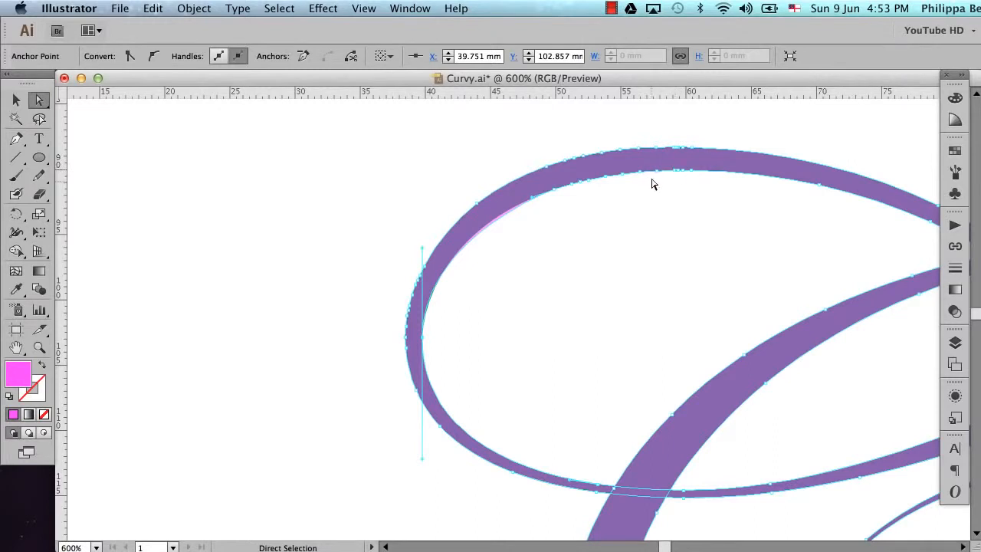
- Delete the eight inner-edge anchors along the loop's upper-left curve, working towards the anchor cluster at its top
left_click_drag(443, 135, 795, 257)
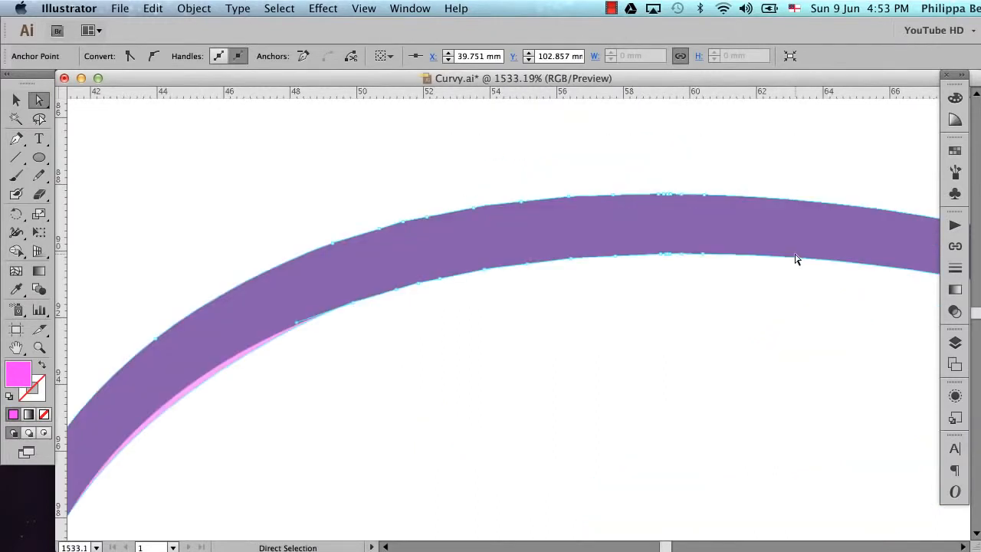
key("p")
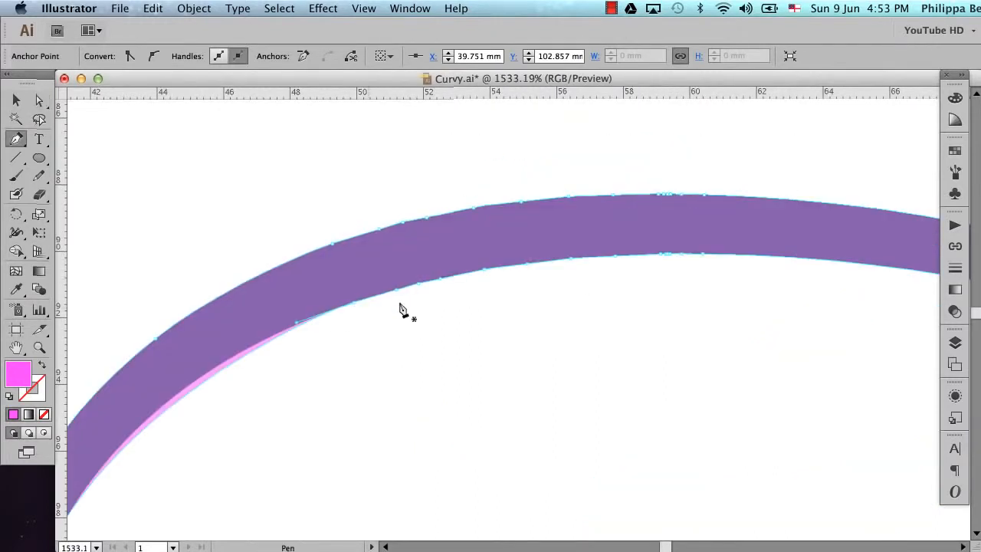
left_click(353, 305)
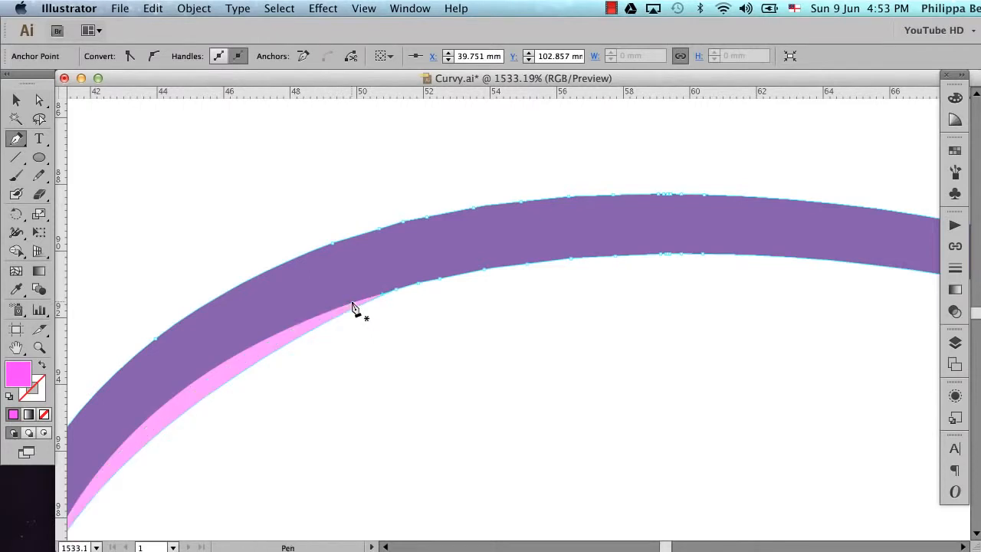
left_click(398, 292)
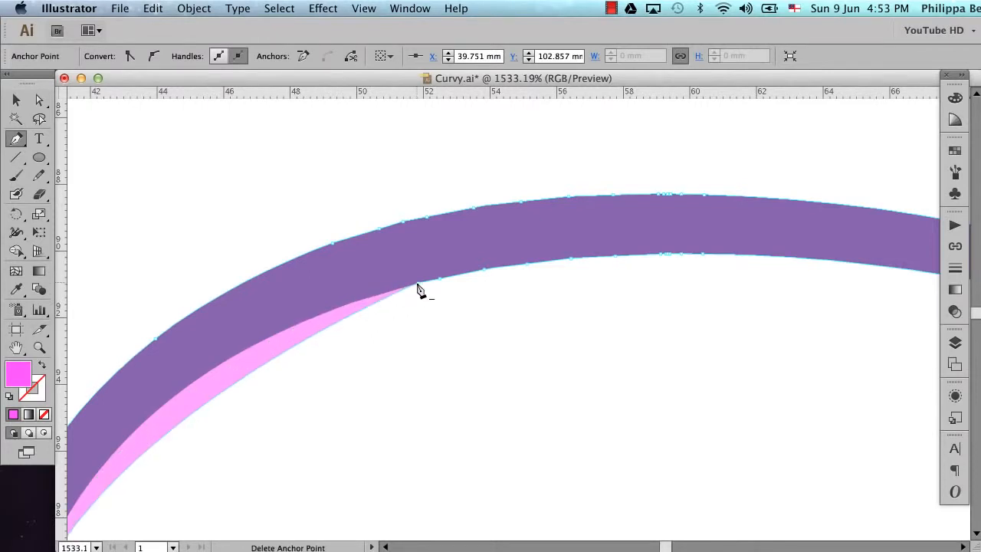
left_click(419, 285)
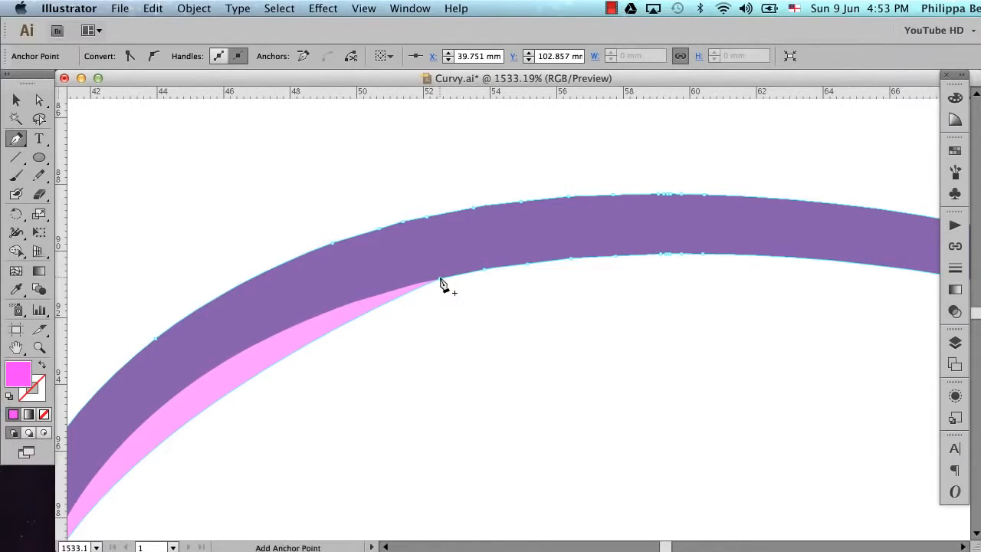
left_click(440, 282)
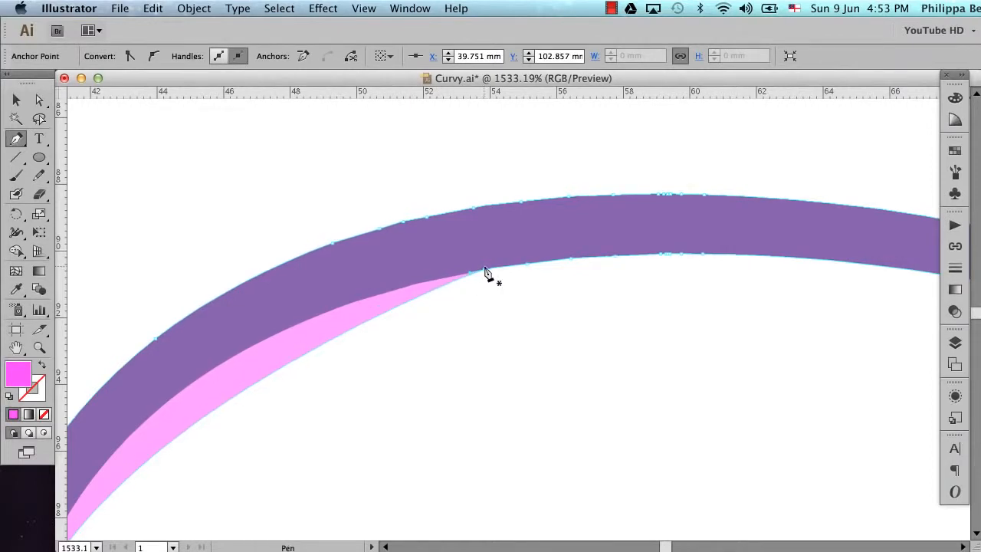
left_click(484, 272)
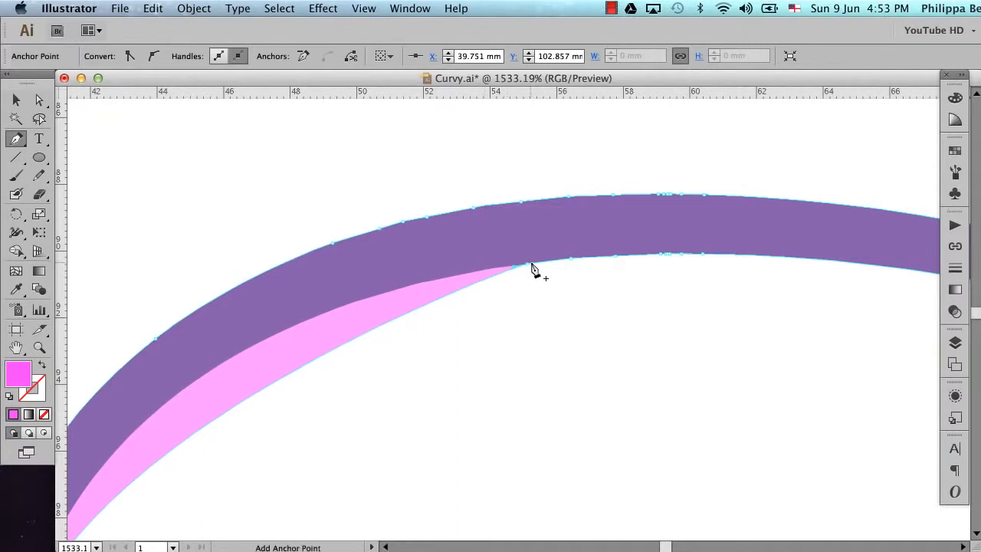
left_click(528, 268)
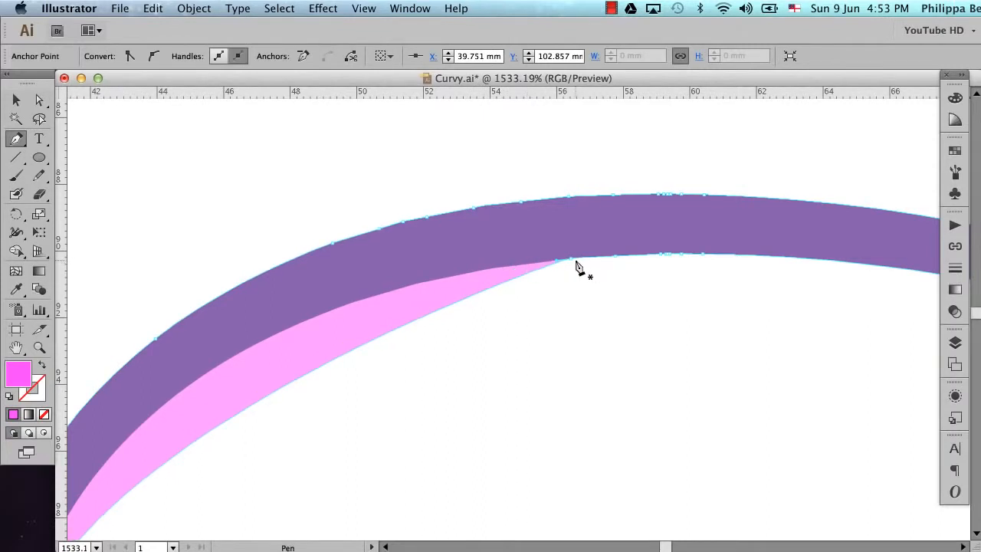
left_click(571, 264)
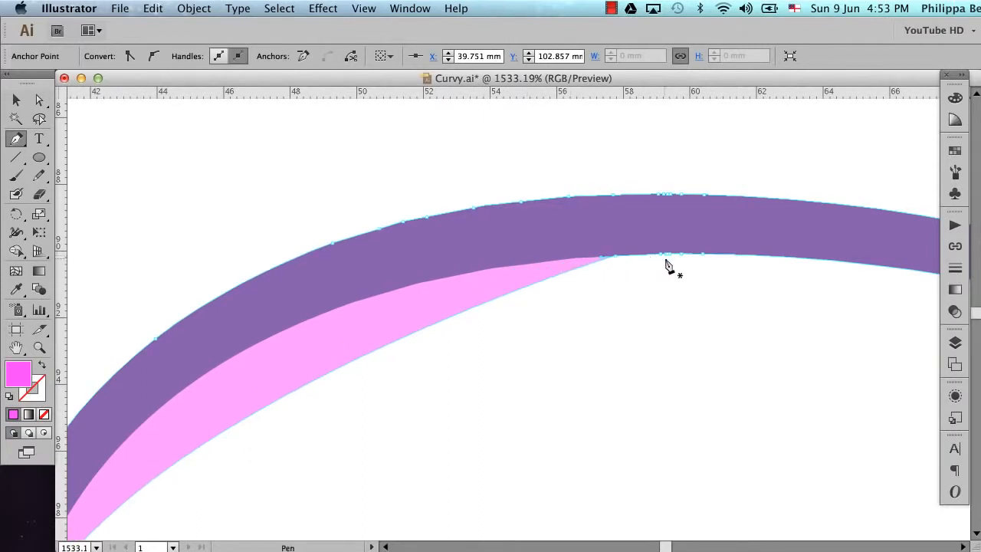
left_click(617, 260)
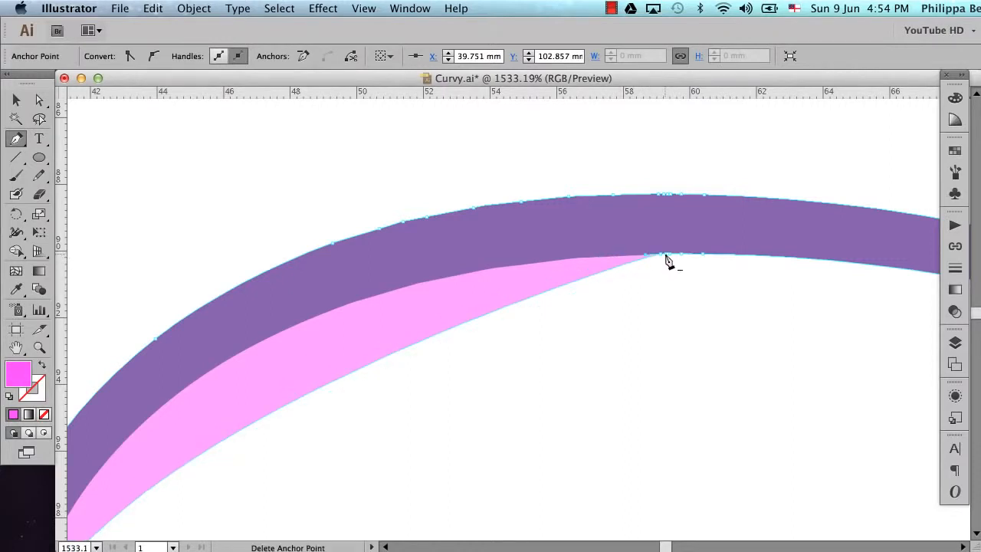
- Delete the surplus inner-edge anchors clustered at the loop's top, keeping the one at X 59.105 mm as the extreme point
left_click(672, 260)
left_click(672, 261)
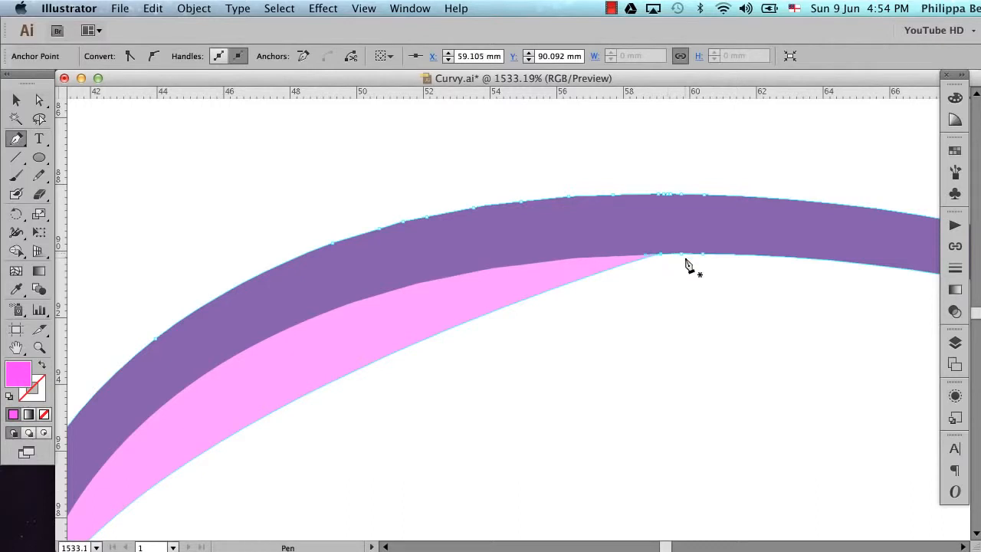
left_click(680, 261)
left_click(703, 258)
- Extend the left handle of the topmost inner anchor horizontally to about 11 mm so the upper-left curve follows the green reference
left_click(618, 321, "alt+super")
left_click(618, 321, "alt+super")
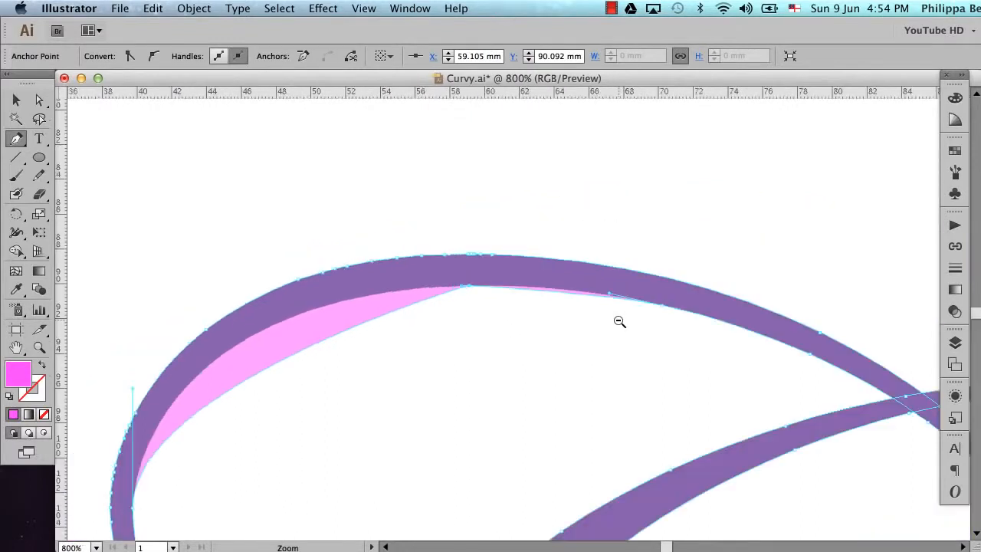
scroll(619, 322, "down", 2)
scroll(619, 322, "left", 2)
key("a")
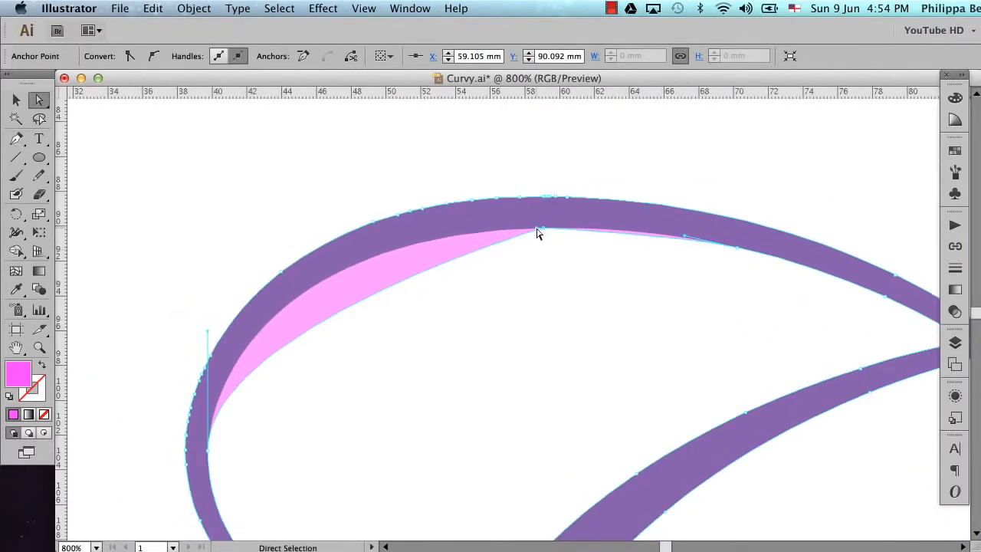
left_click_drag(537, 231, 350, 232)
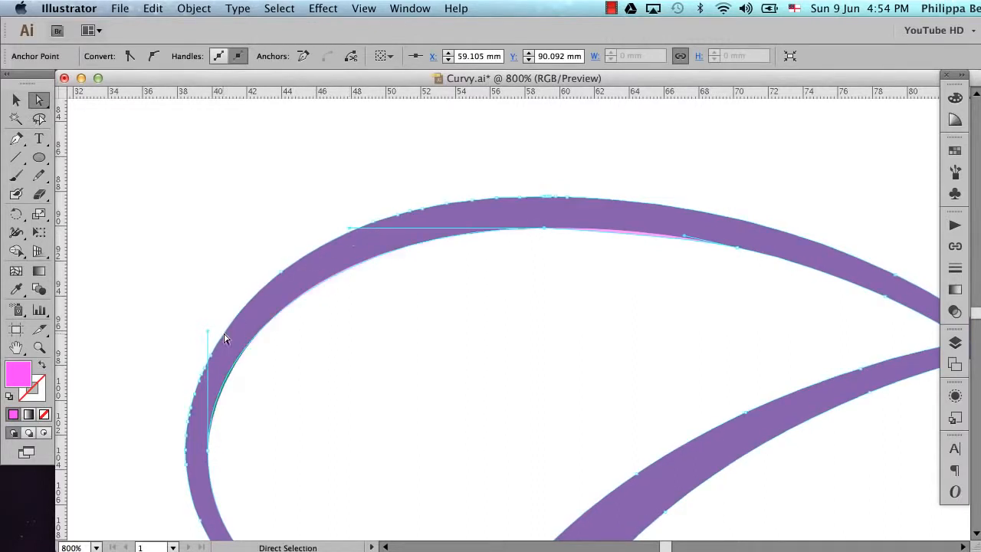
- Fine-tune the upper-left inner curve by slightly shortening the leftmost anchor's upper handle and lengthening the top anchor's left handle to about 12 mm
left_click_drag(207, 337, 208, 343)
left_click_drag(351, 230, 339, 230)
left_click(407, 360)
- Examine the loop's remaining inner anchors and compare the reshaped curve and the whole C with the green reference
scroll(560, 276, "down", 3)
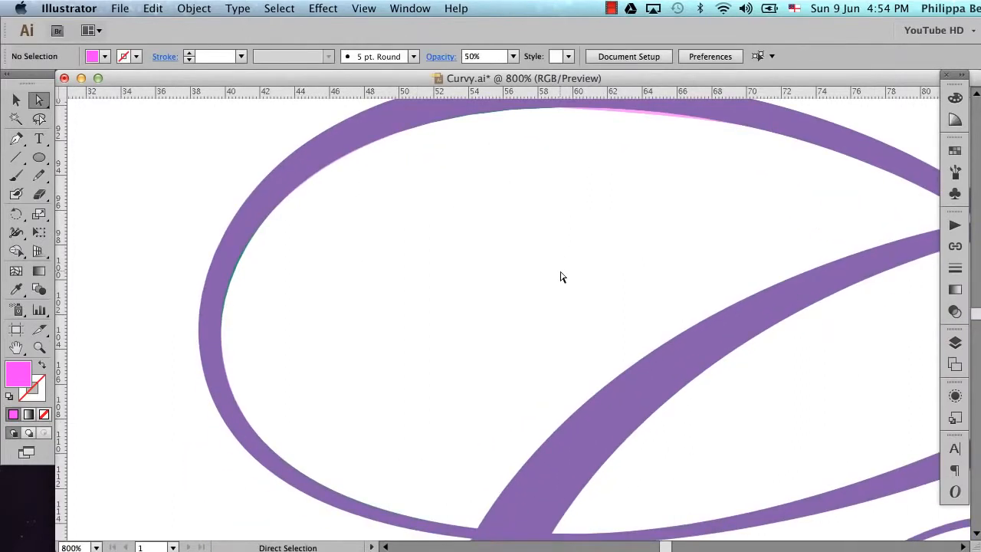
key("v")
left_click(267, 217)
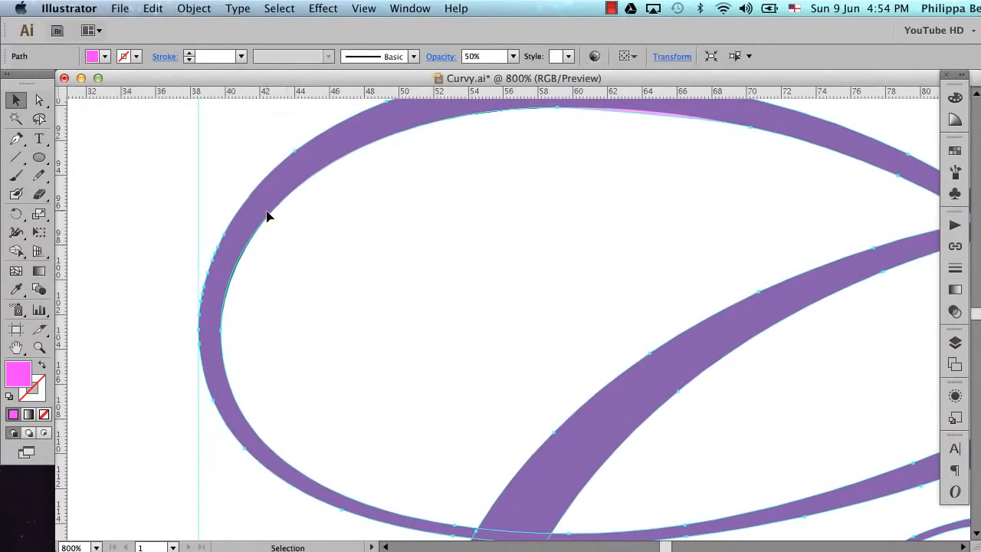
scroll(421, 358, "up", 3)
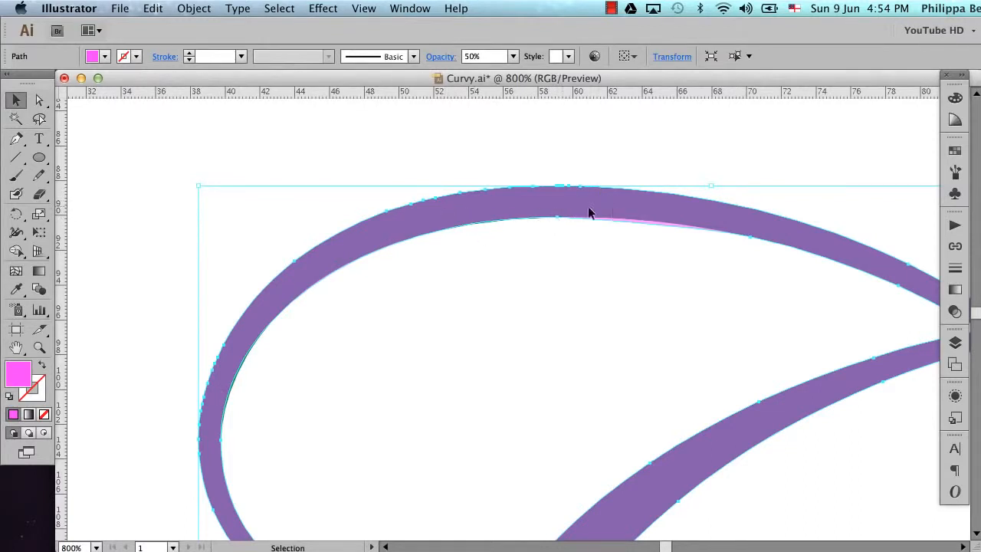
left_click(377, 388)
left_click(525, 329, "alt+super")
left_click(526, 330, "alt+super")
left_click(525, 330, "alt+super")
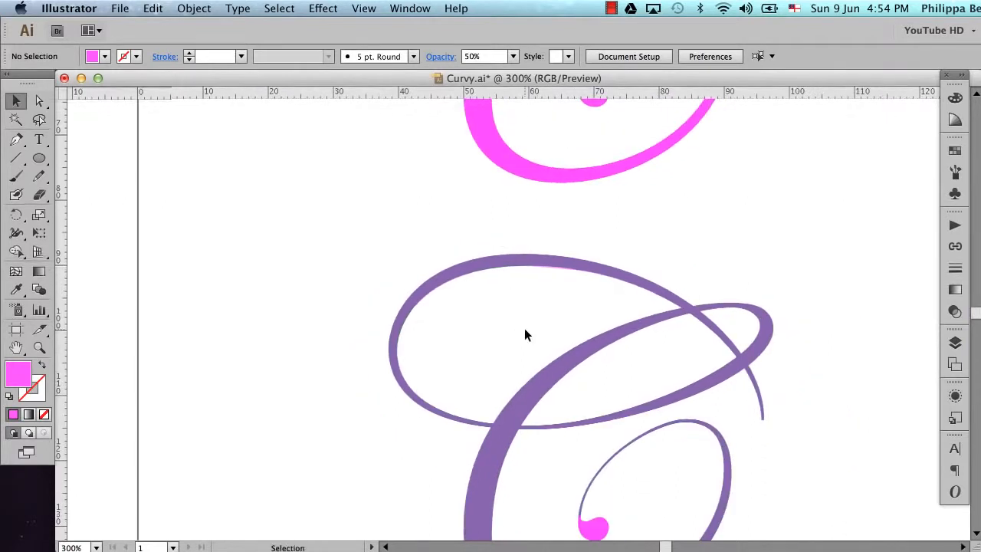
scroll(524, 334, "down", 3)
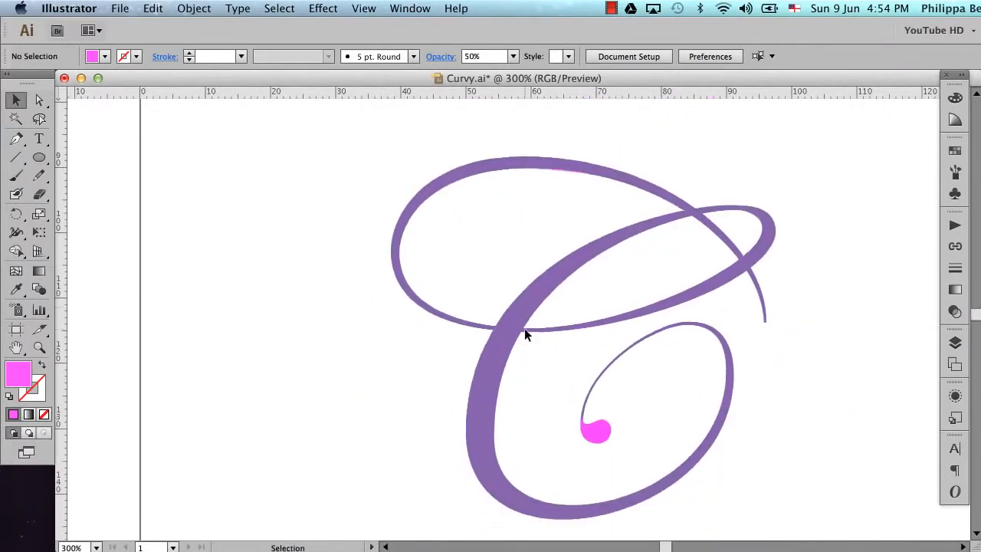
- Hide the locked green reference path in Layer 2
left_click(603, 431)
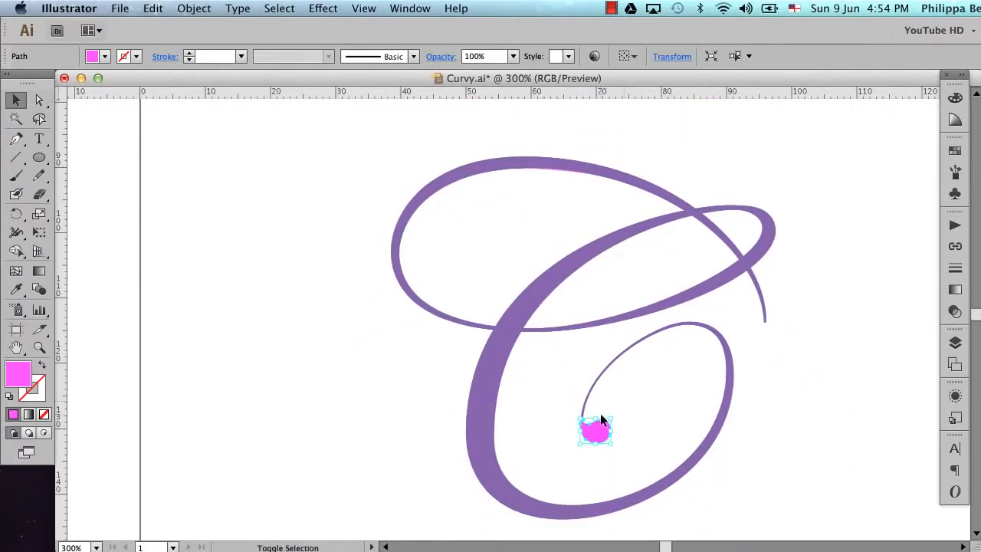
left_click(955, 343)
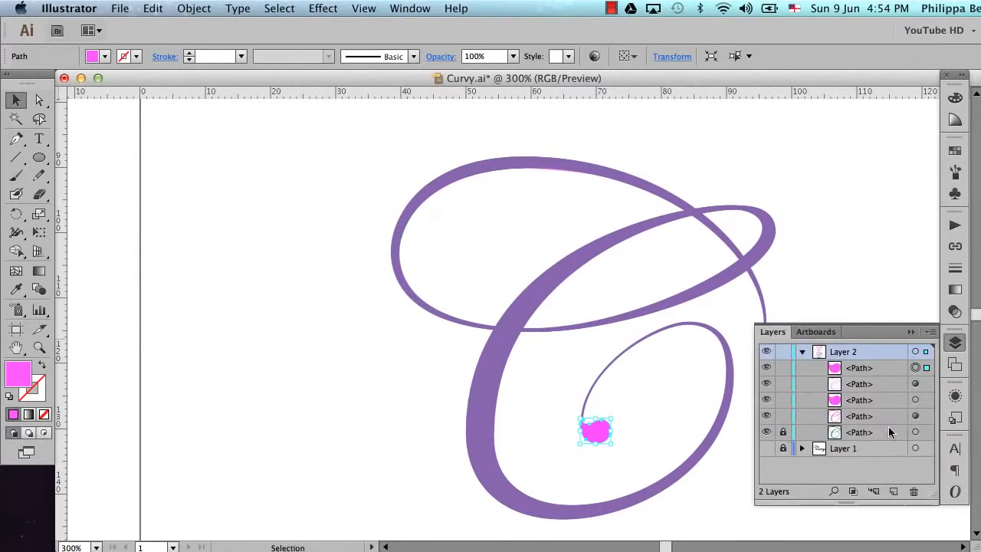
left_click(767, 432)
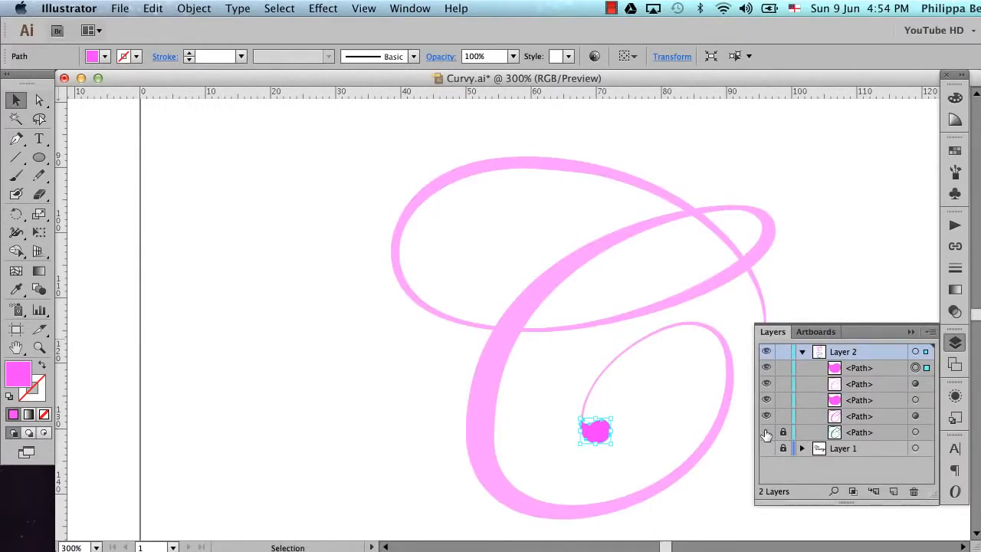
left_click(912, 332)
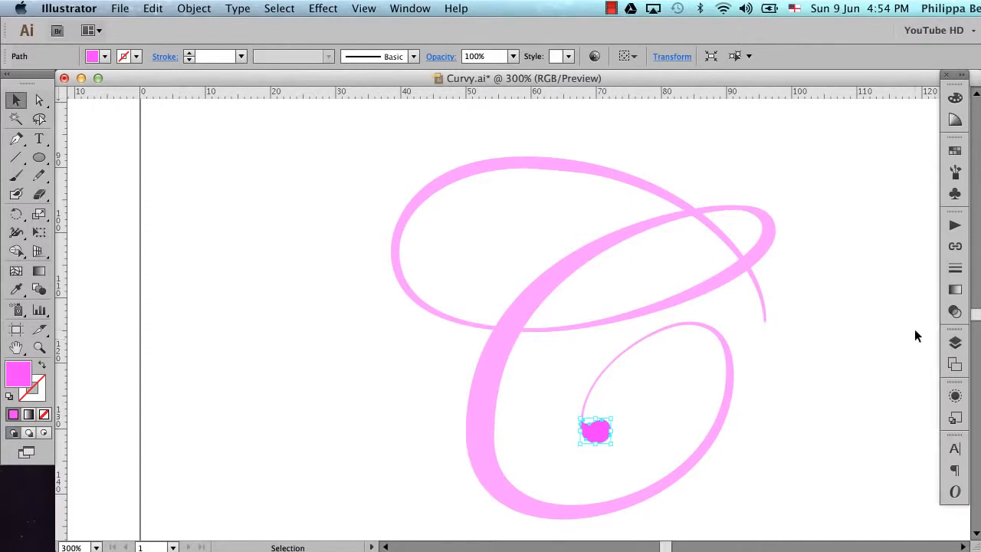
- Set the pink C outline's opacity back to 100%
left_click(582, 274)
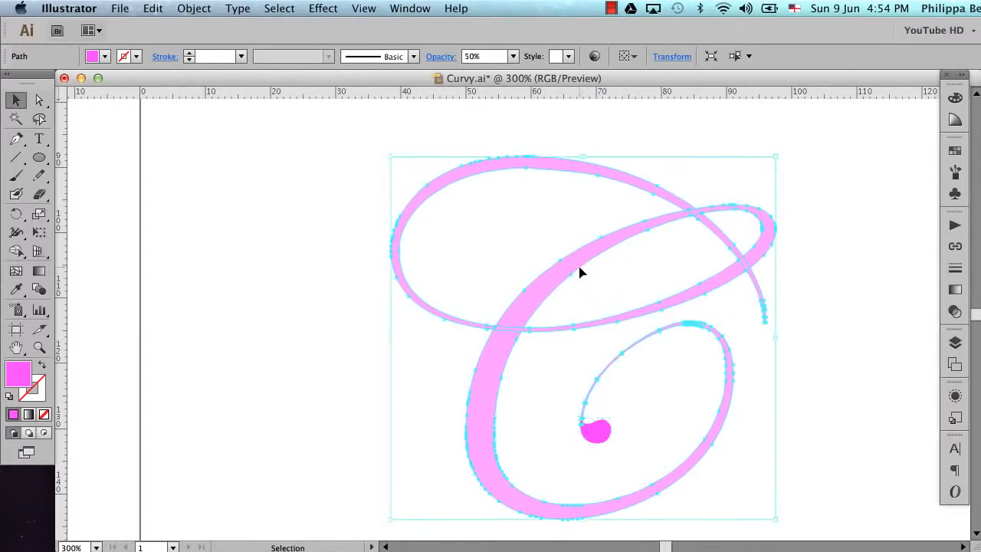
left_click(954, 313)
left_click(927, 234)
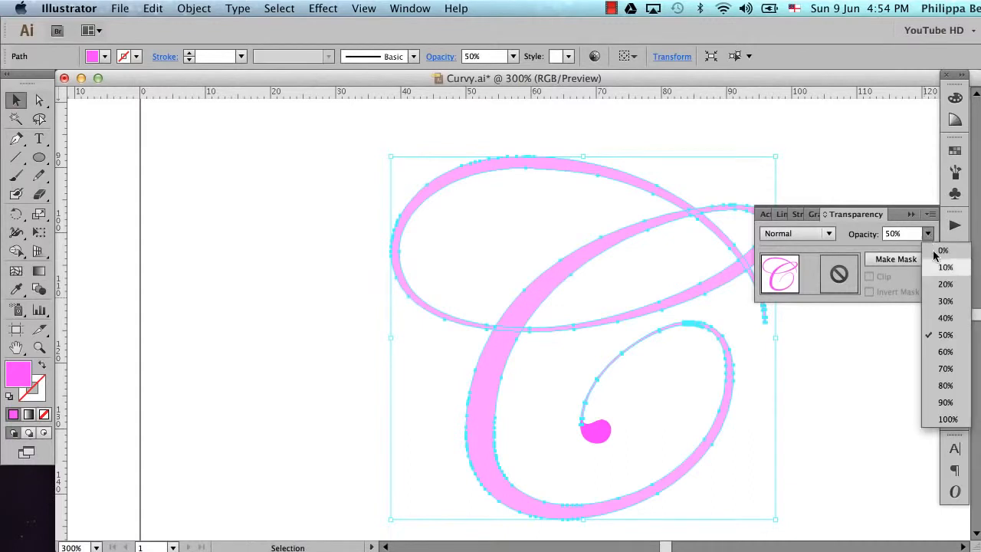
left_click(947, 419)
left_click(912, 216)
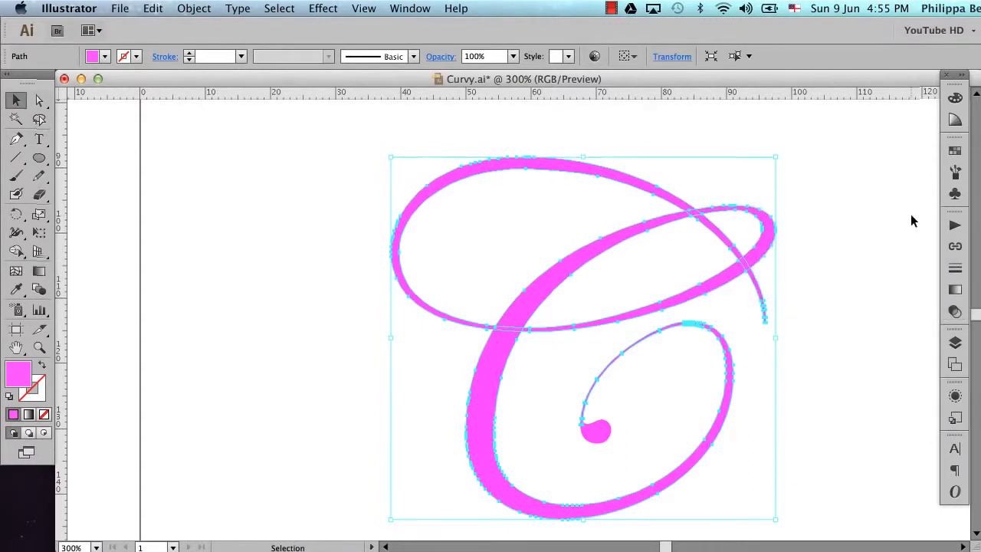
- Unite the C outline and its round terminal dot into a single shape with Pathfinder
left_click(852, 297)
left_click(754, 253)
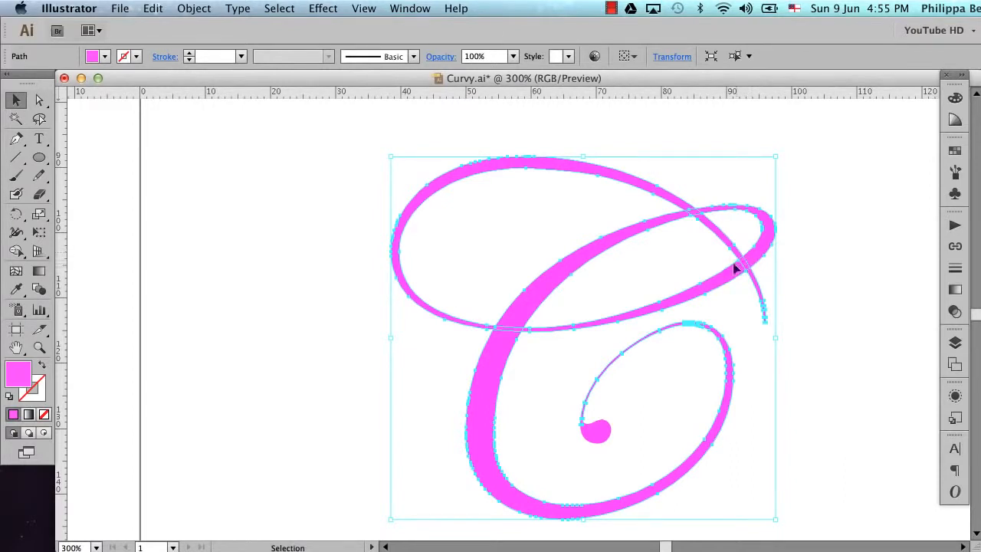
left_click(600, 437, "shift")
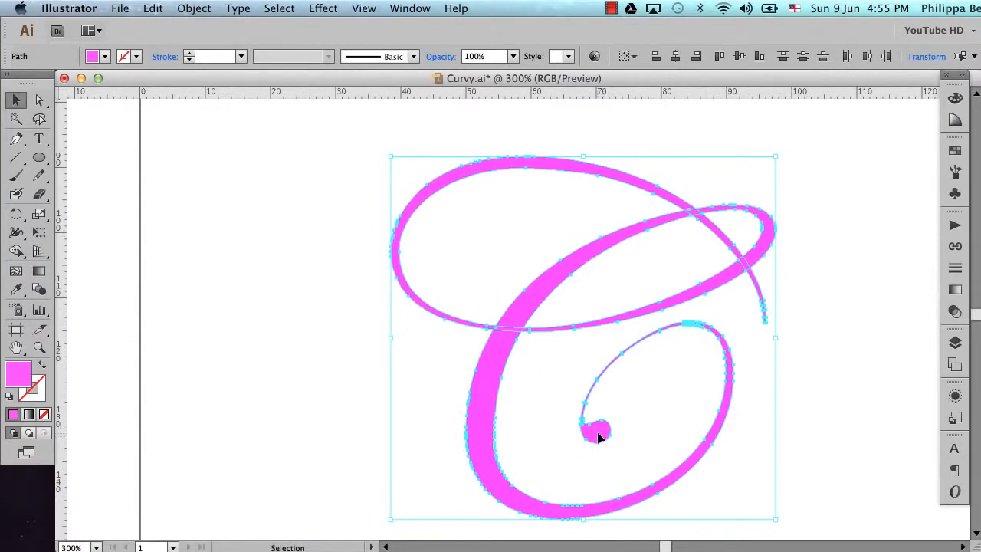
left_click(410, 9)
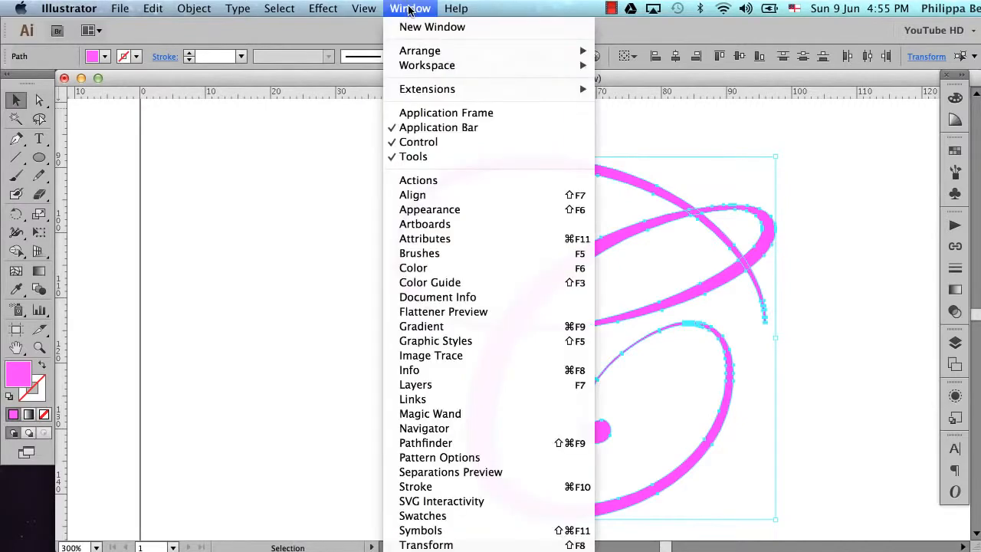
left_click(425, 443)
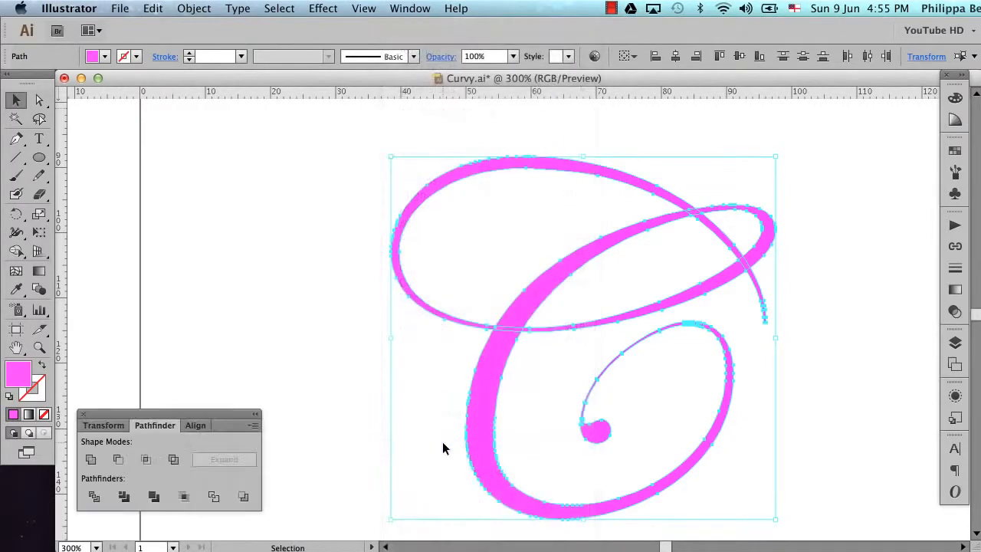
left_click(91, 459)
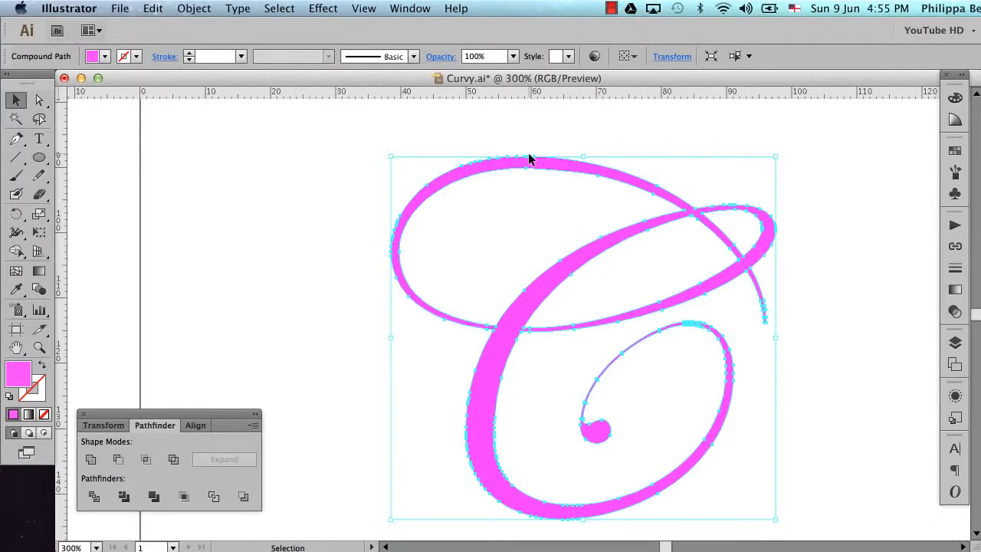
left_click(419, 140)
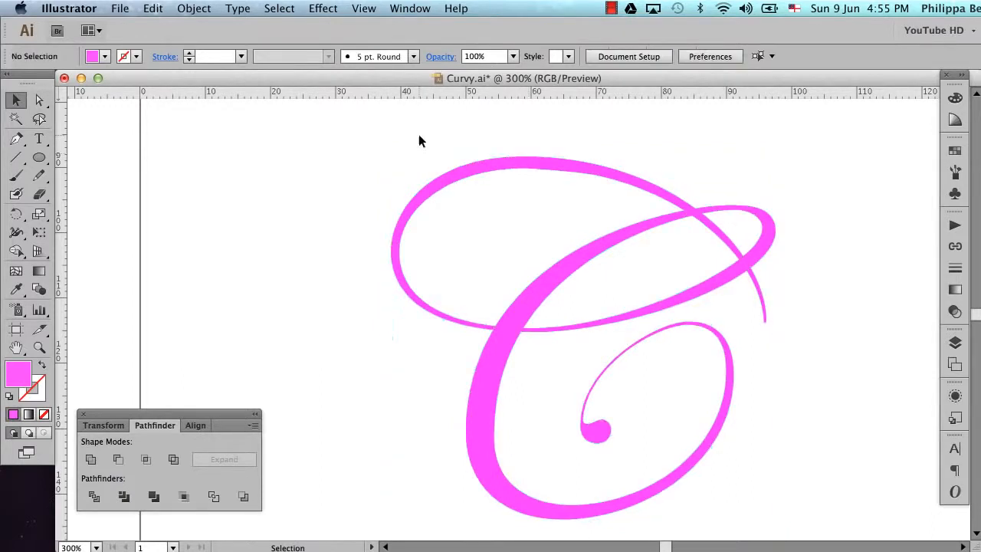